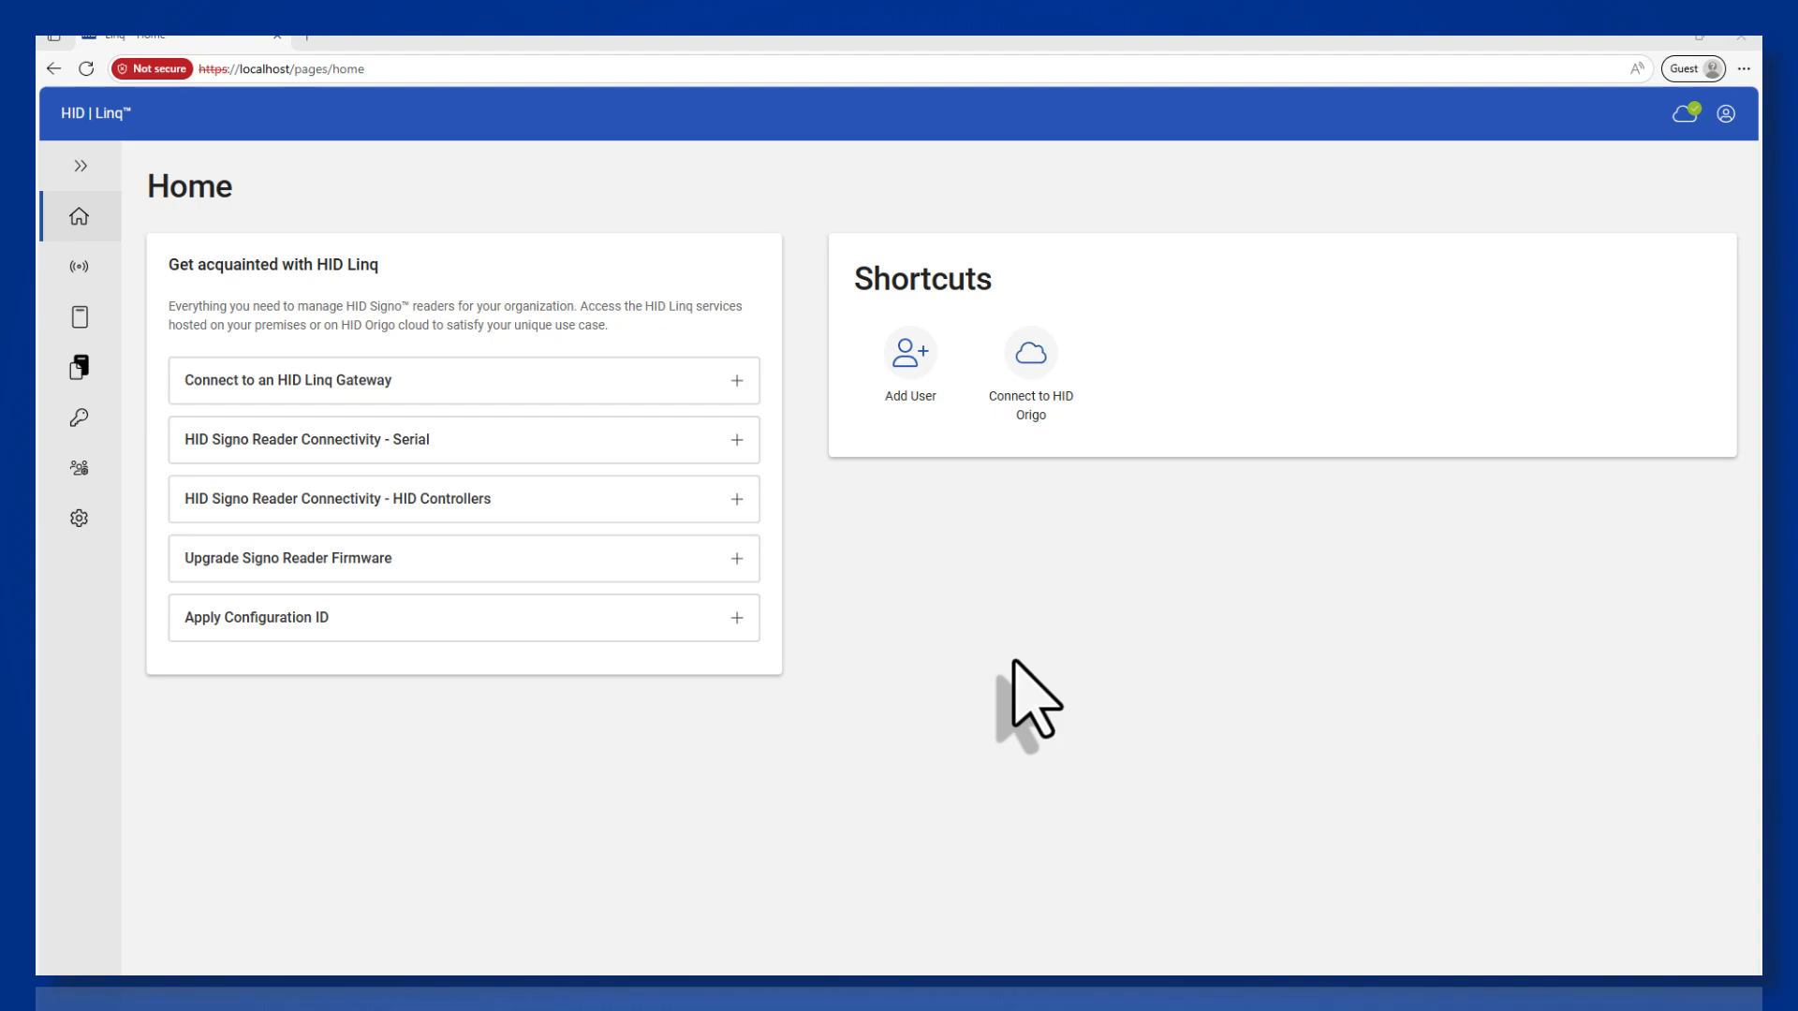
Open the HID Linq Custom Keystore to manage its keysets.
left_click(79, 418)
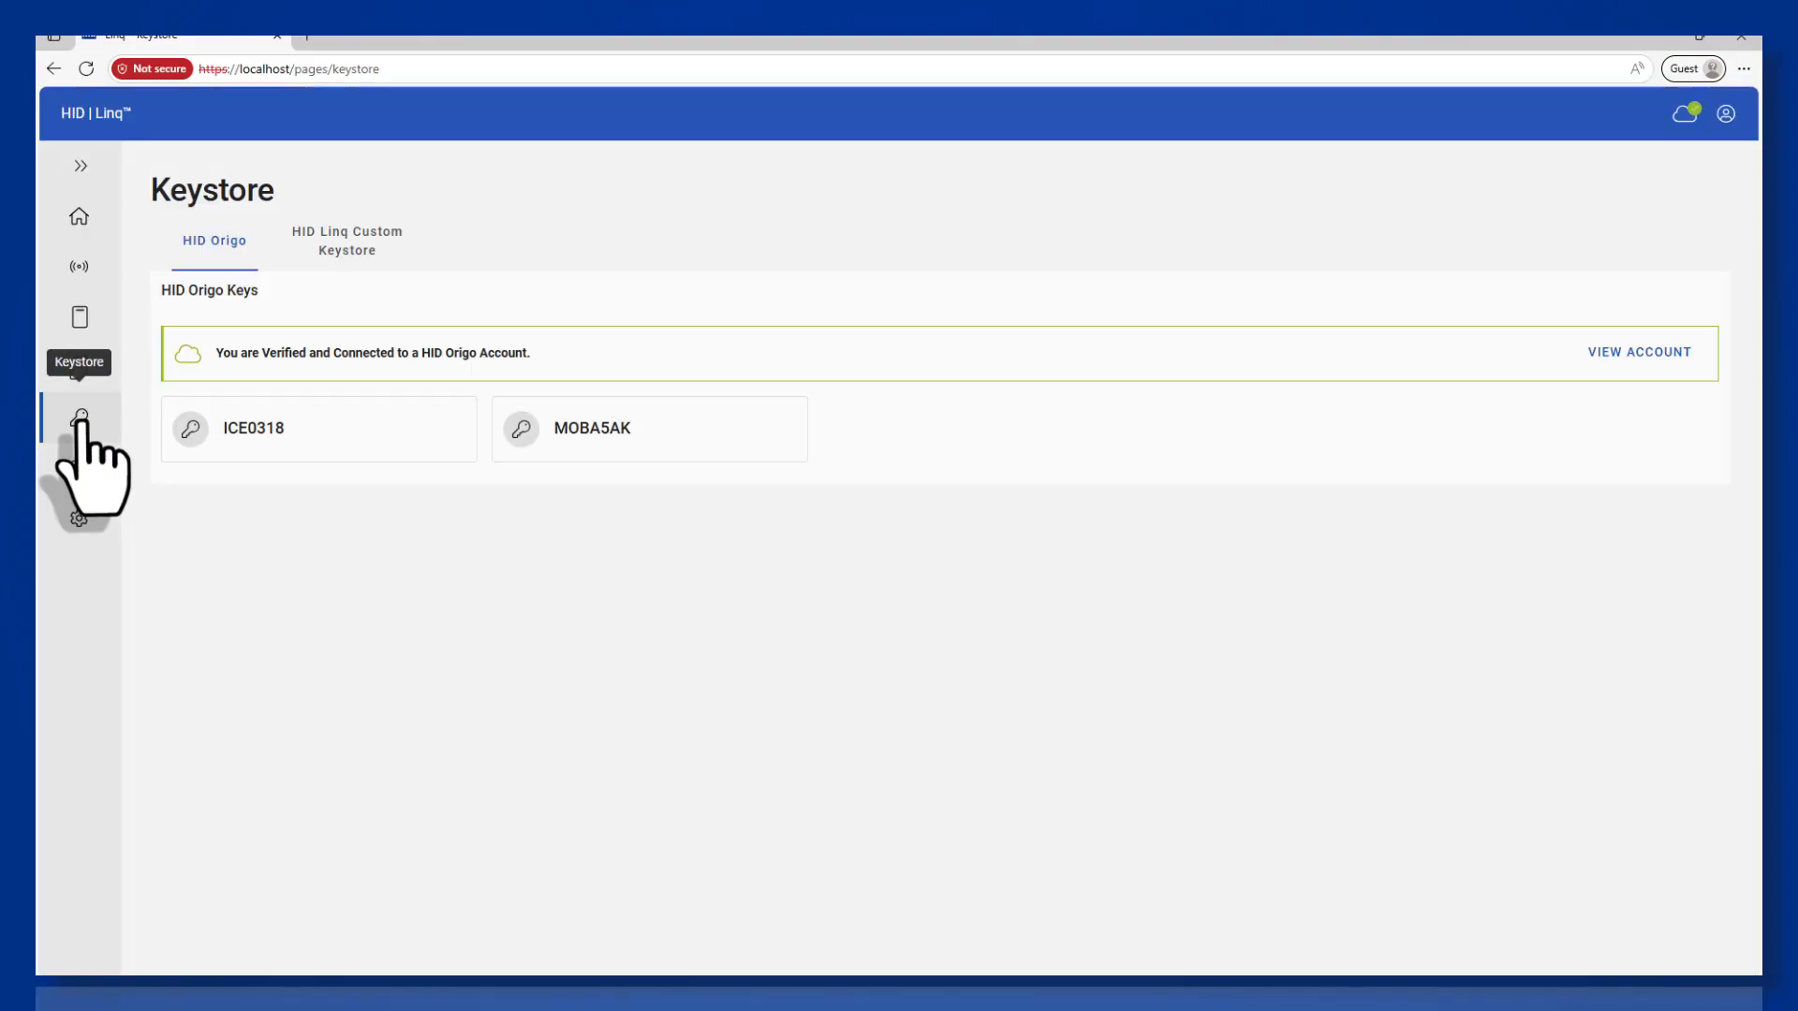
left_click(342, 261)
left_click(1579, 449)
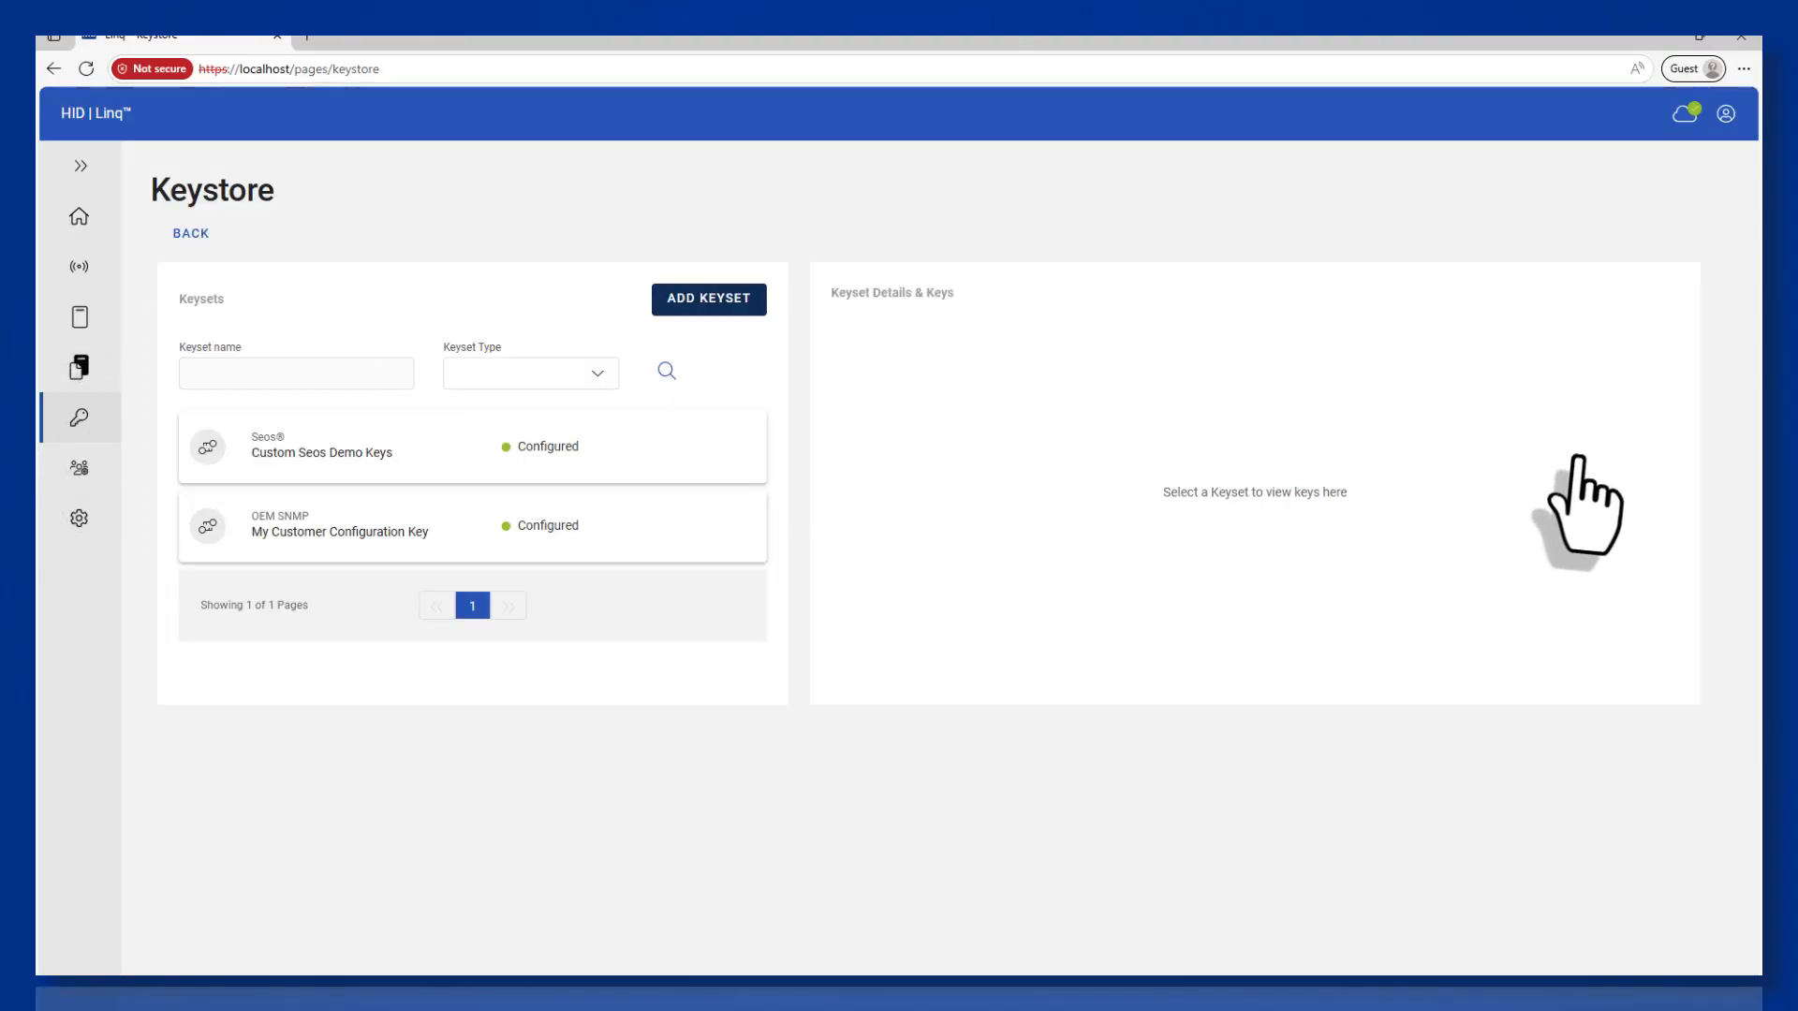
Add a keyset of type MIFARE DESFire and name it "Custom NXP MifareDesfire Keys".
left_click(704, 301)
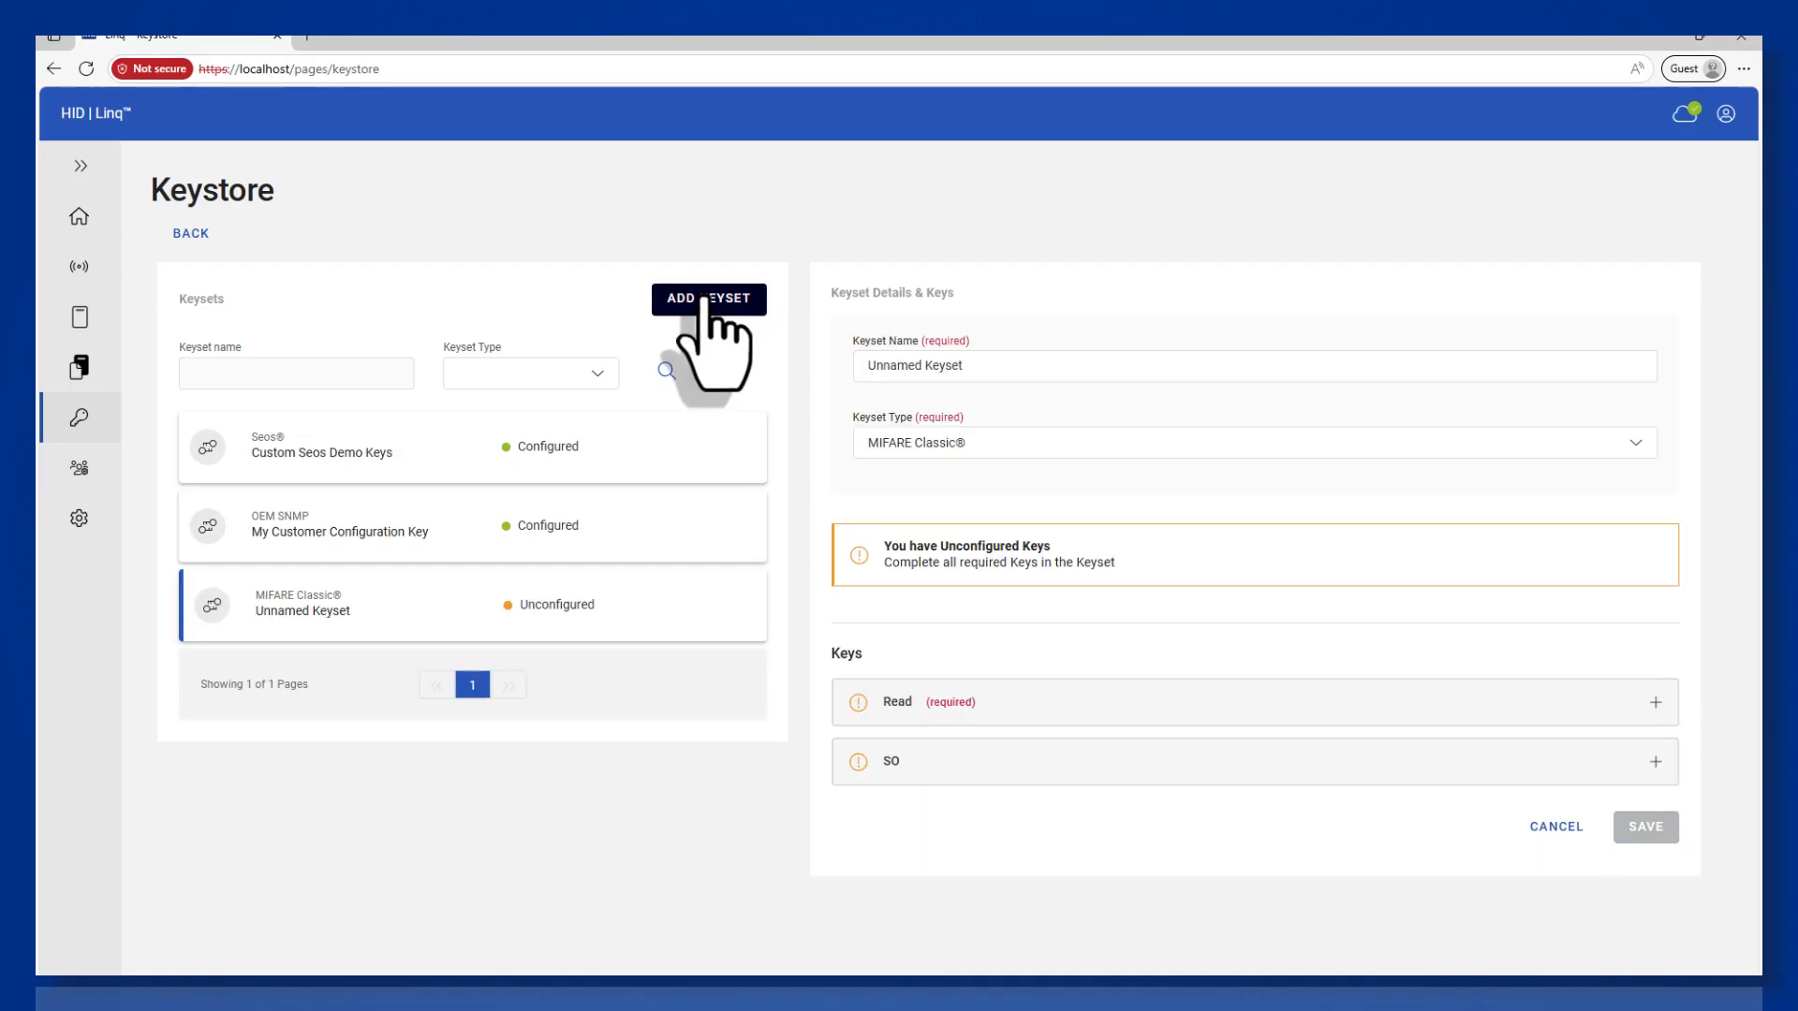
left_click(1136, 450)
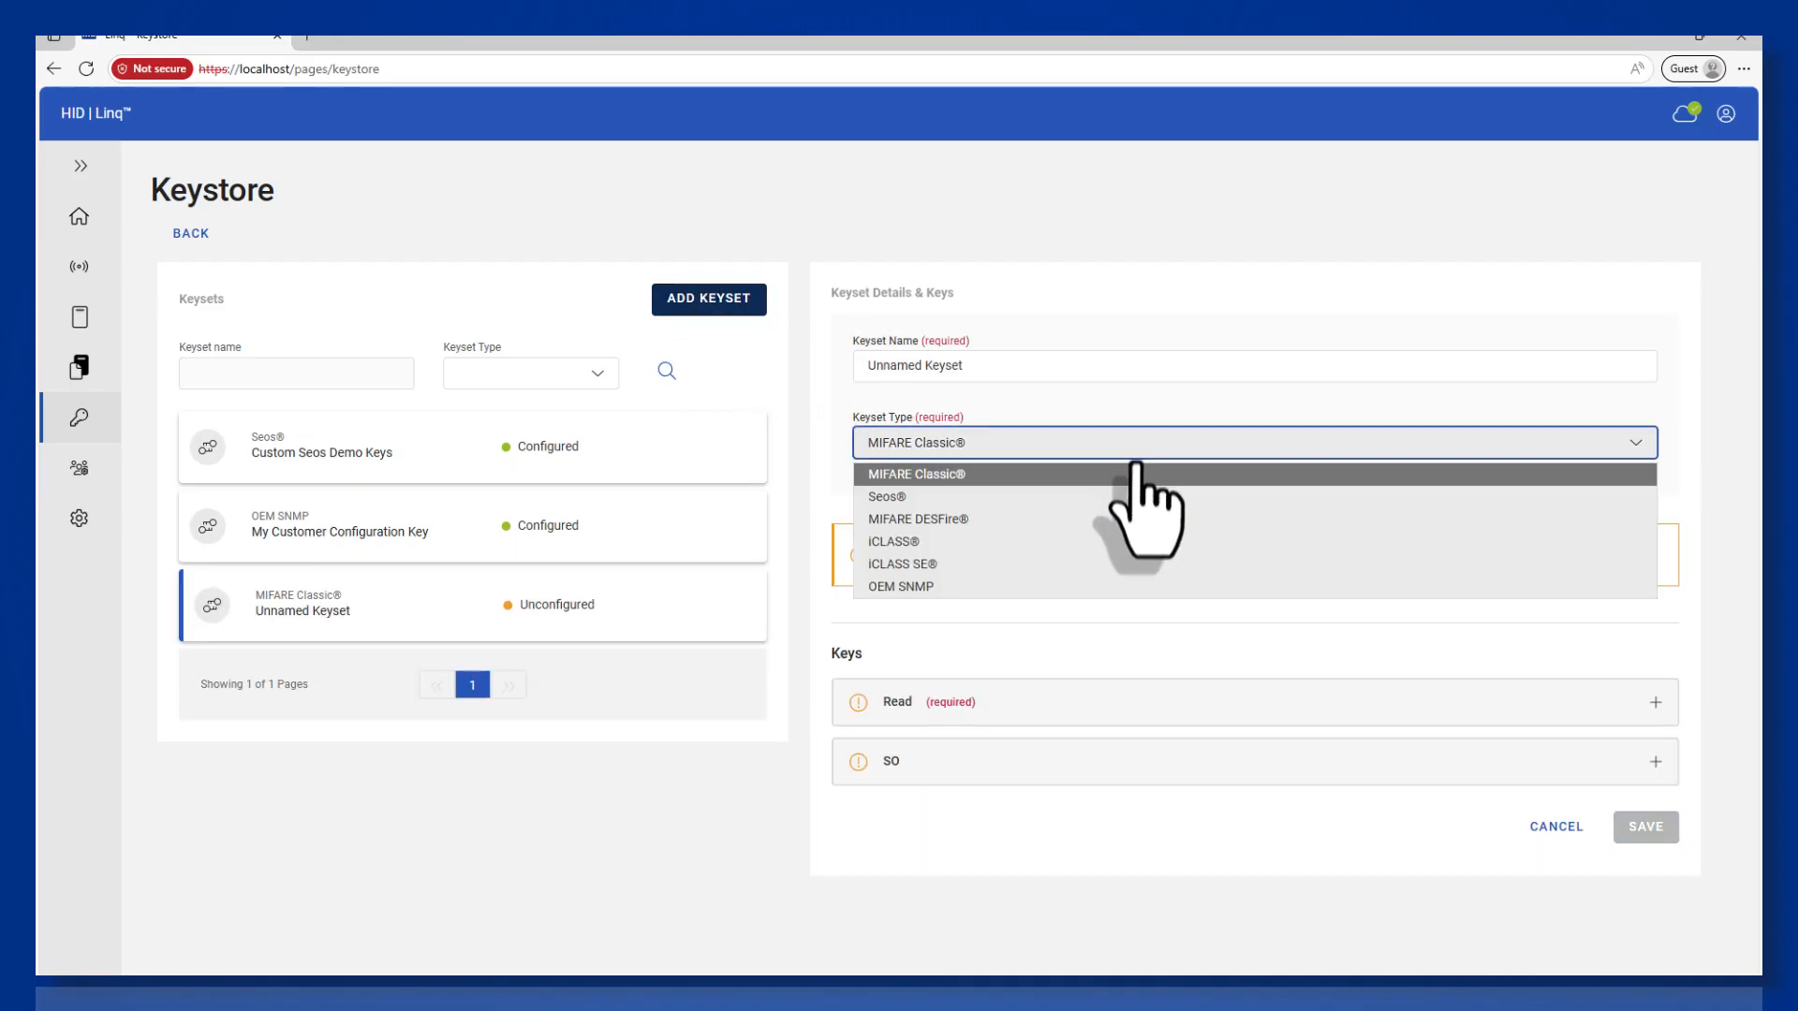
left_click(1128, 518)
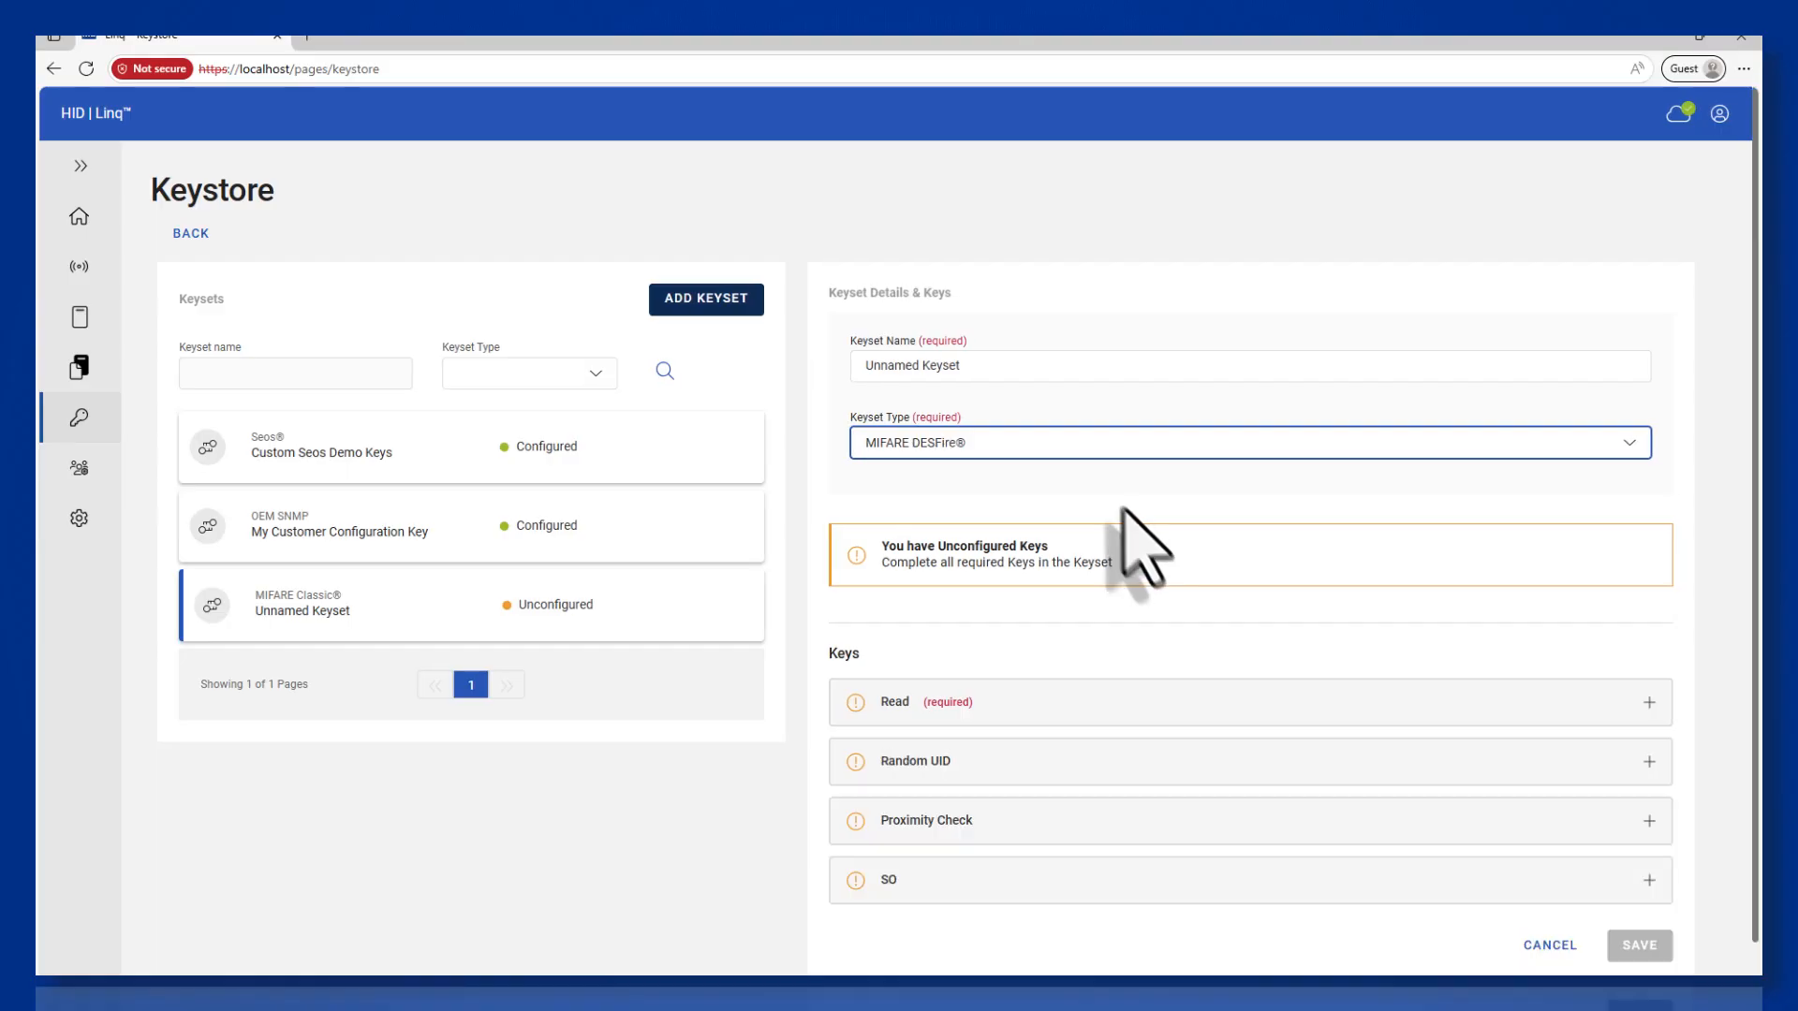
double_click(898, 365)
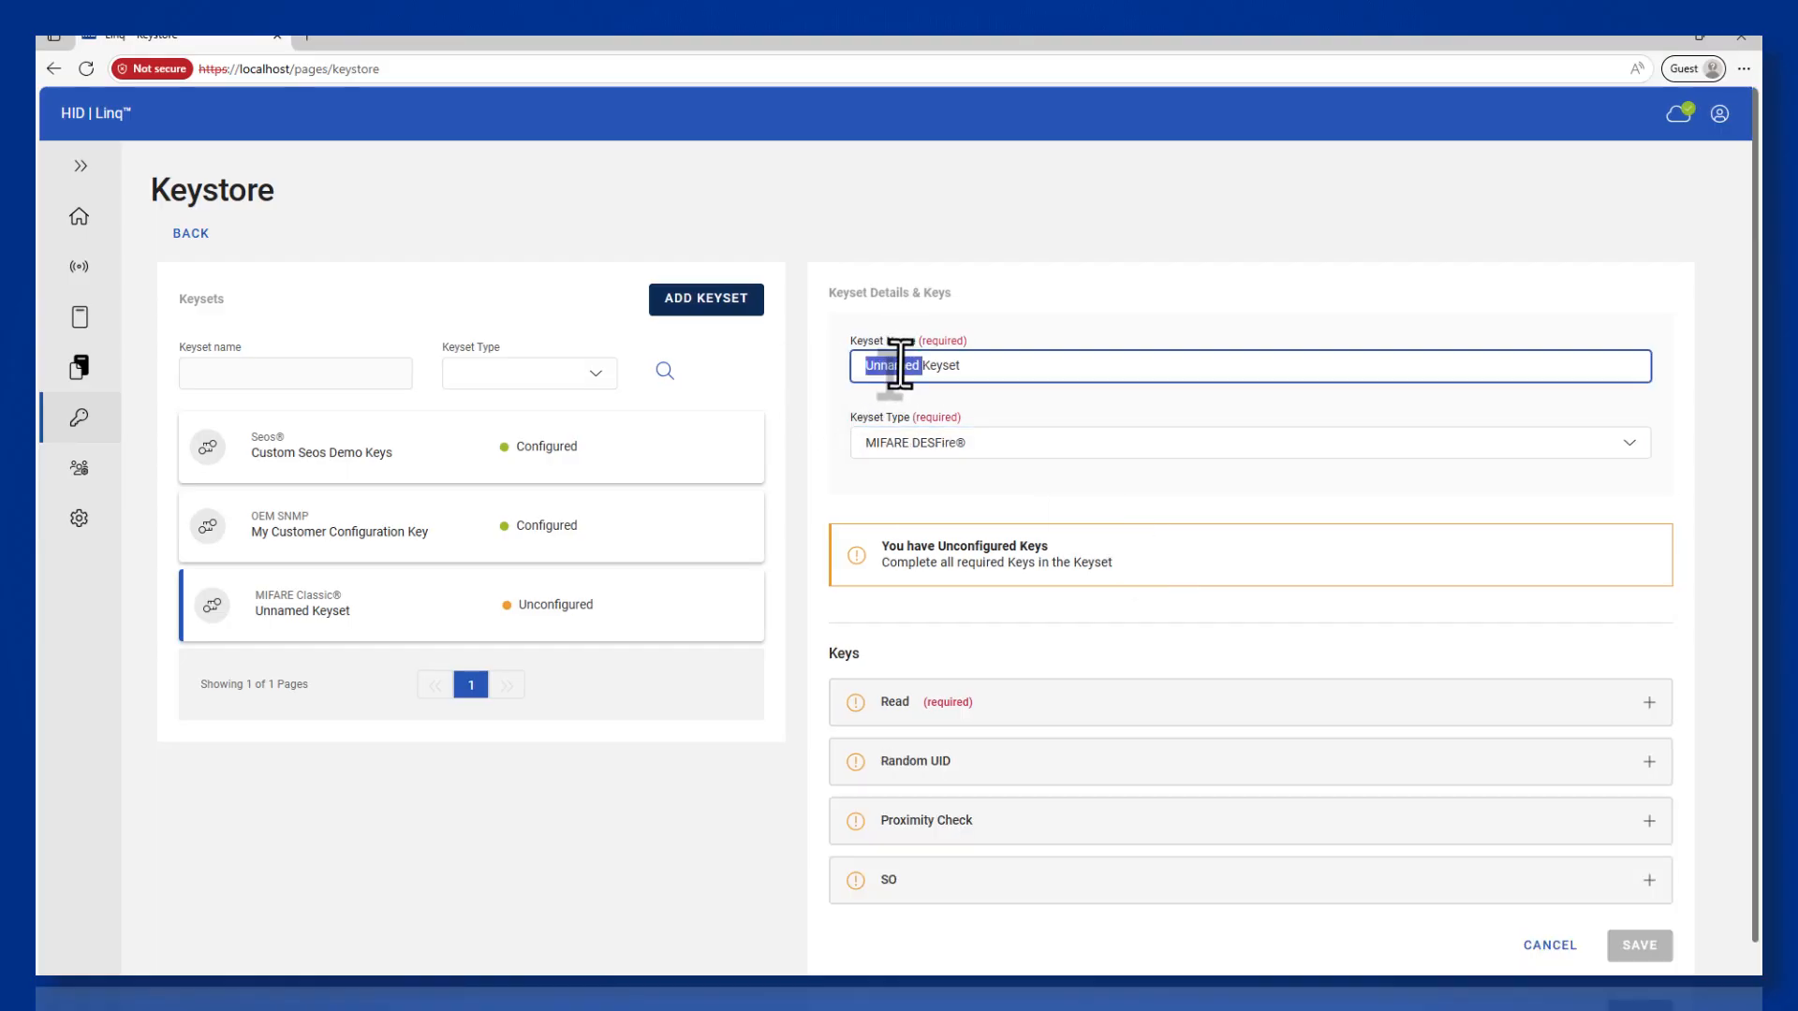
triple_click(900, 365)
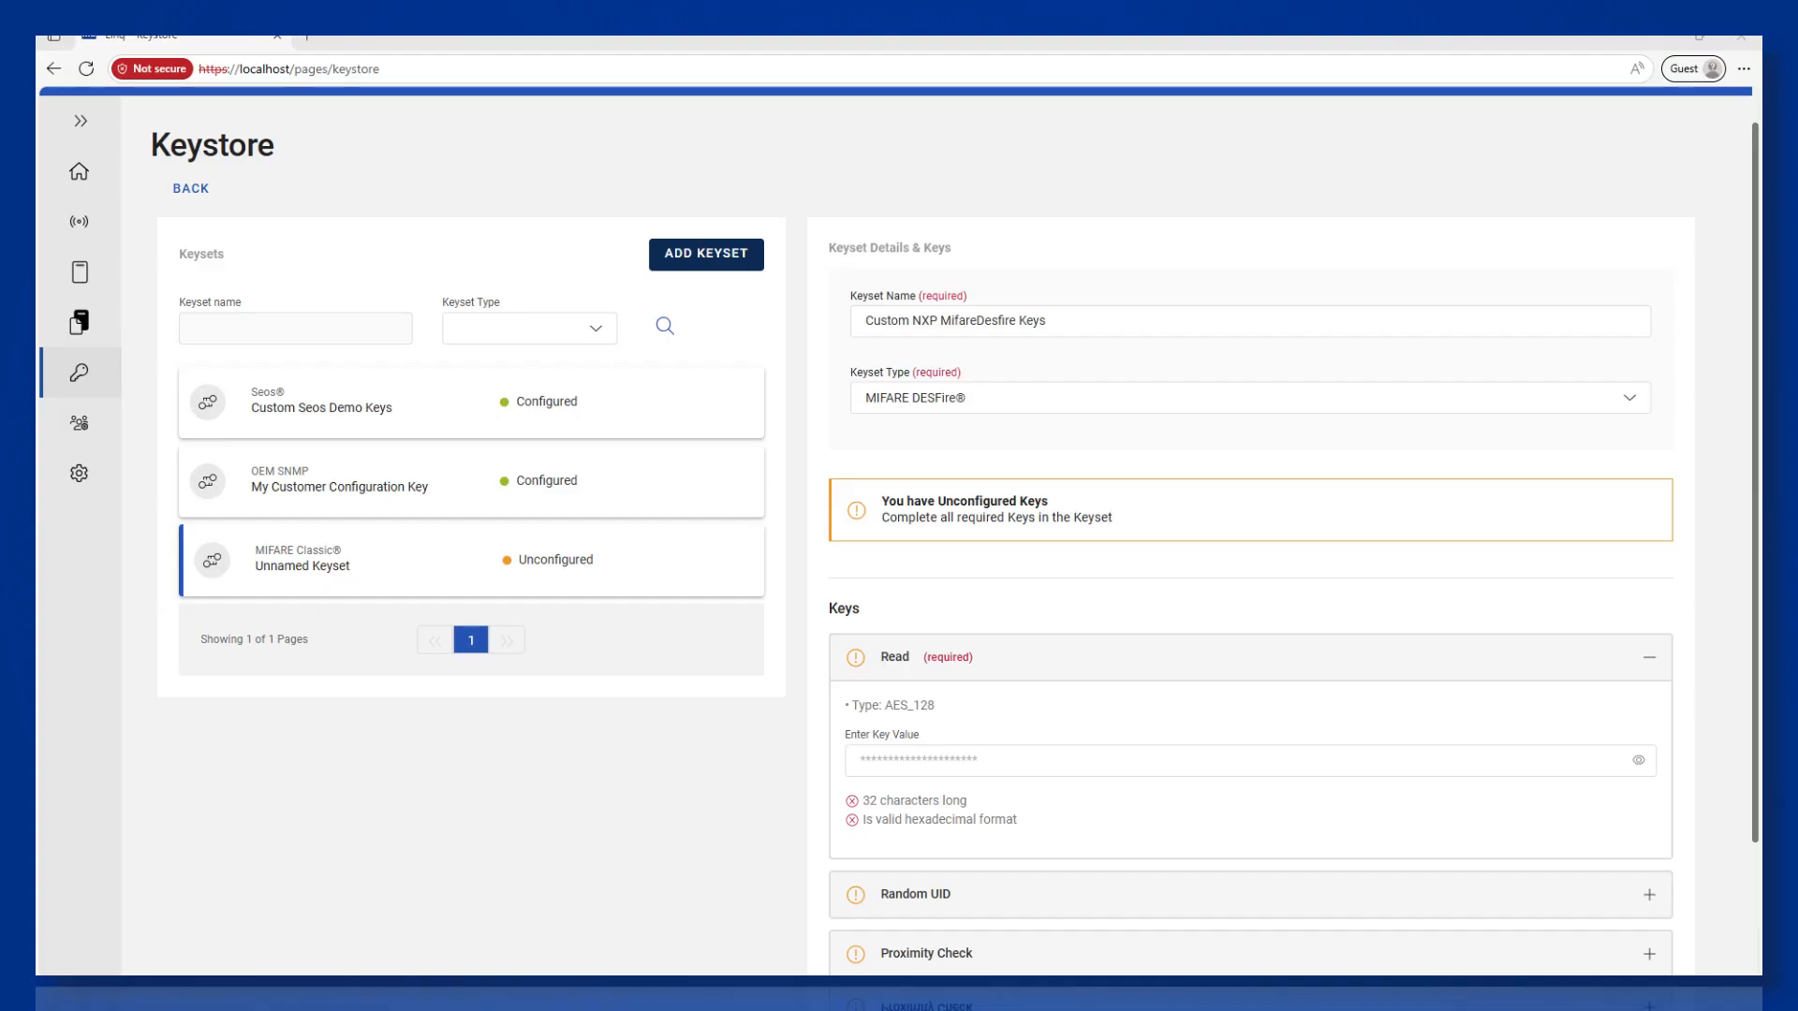
Enter the AES_128 key values for the keyset's Read, Random UID and Proximity Check keys.
left_click(905, 760)
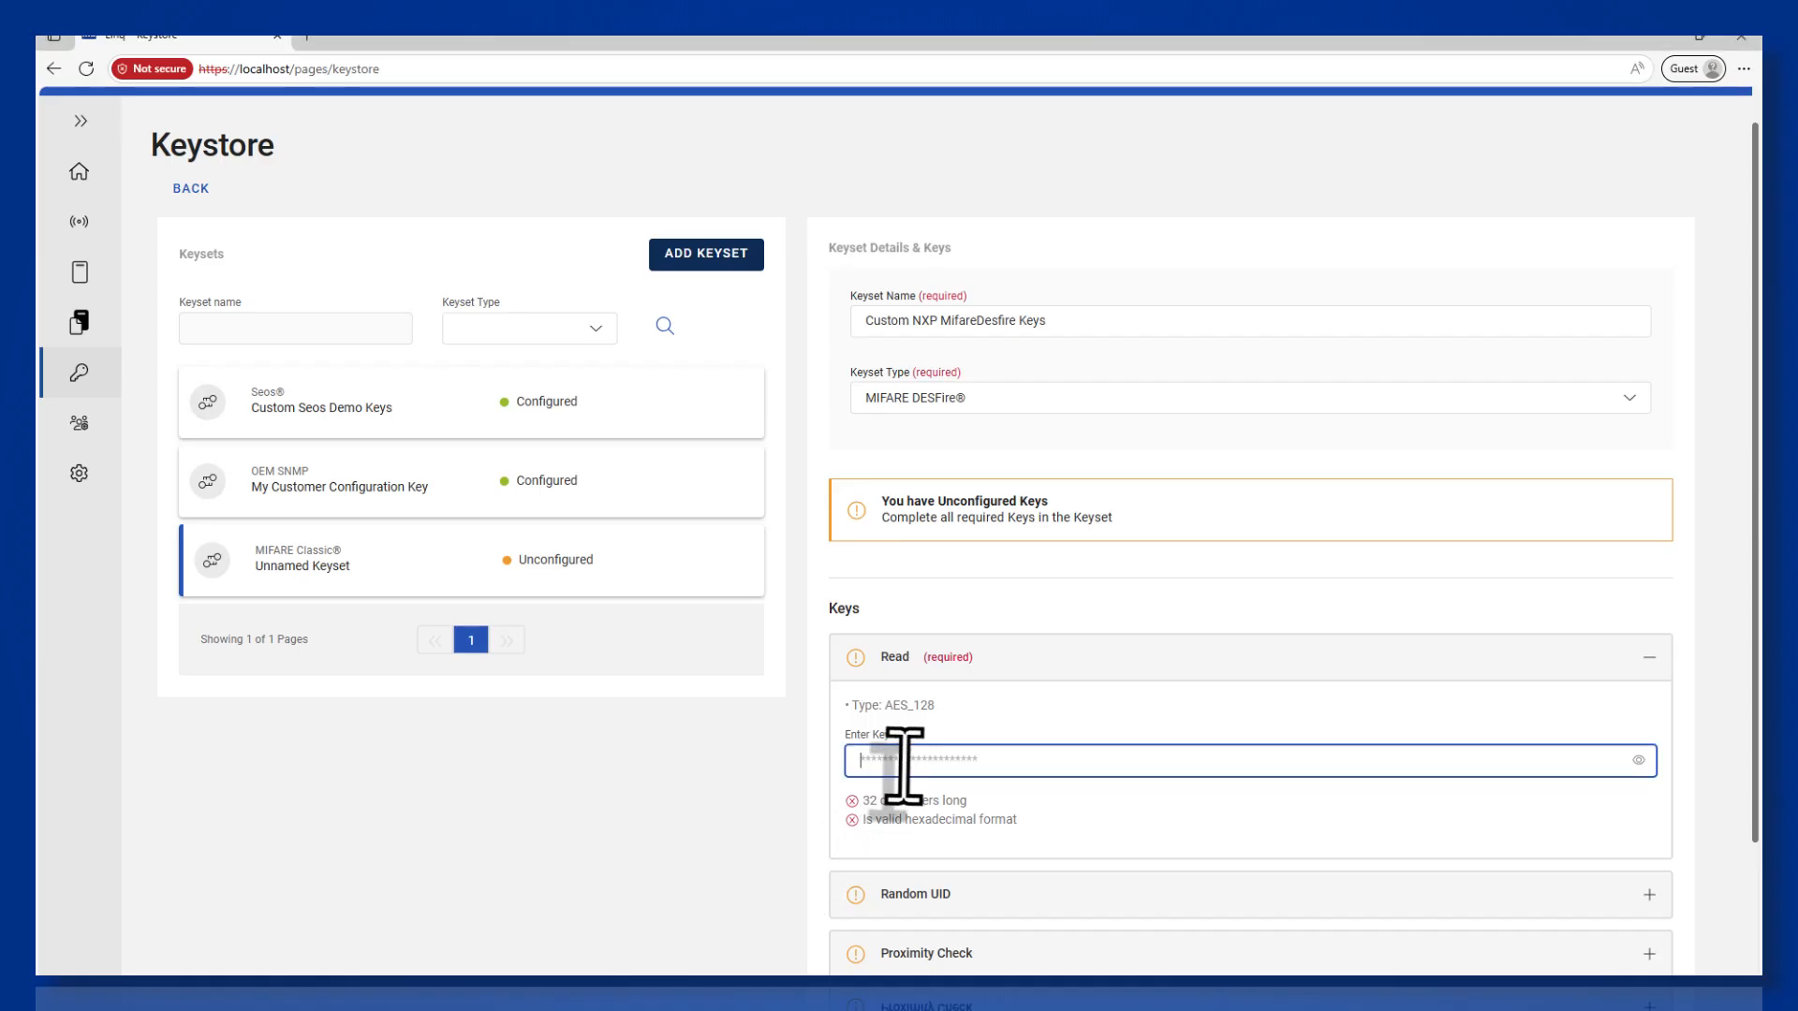
scroll(936, 760, "down", 2)
left_click(932, 721)
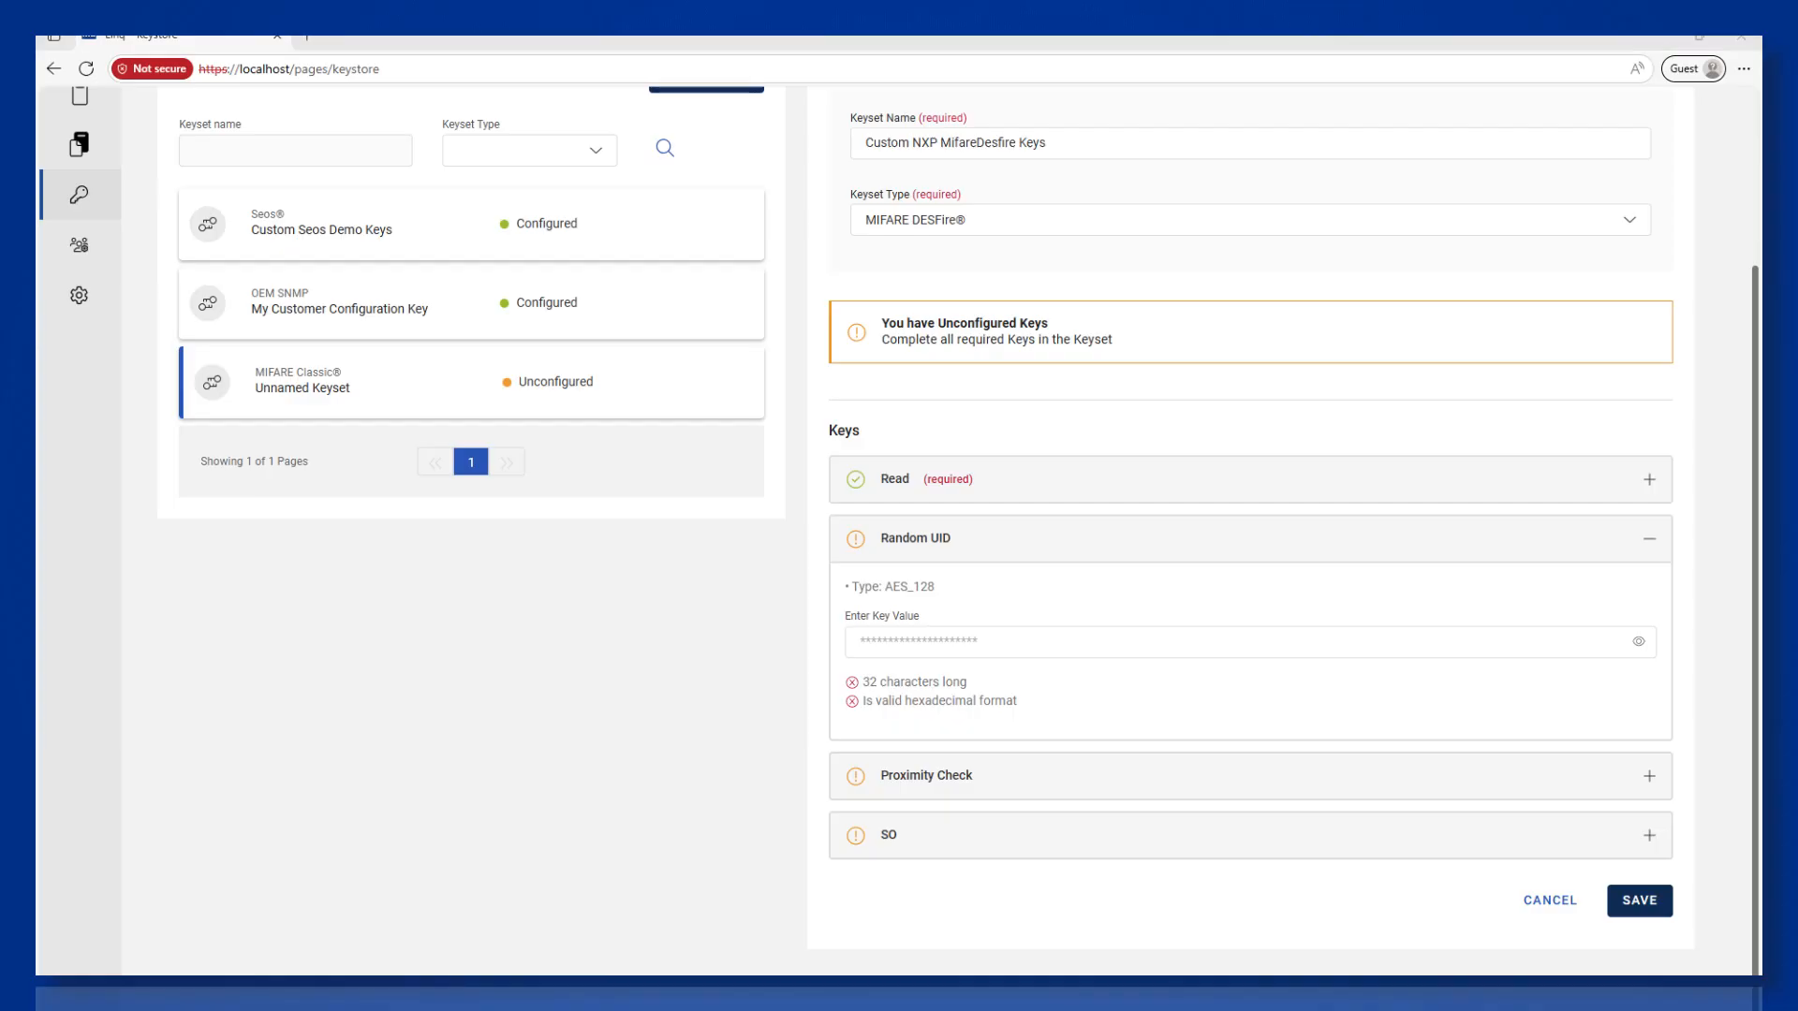
left_click(955, 642)
left_click(1095, 788)
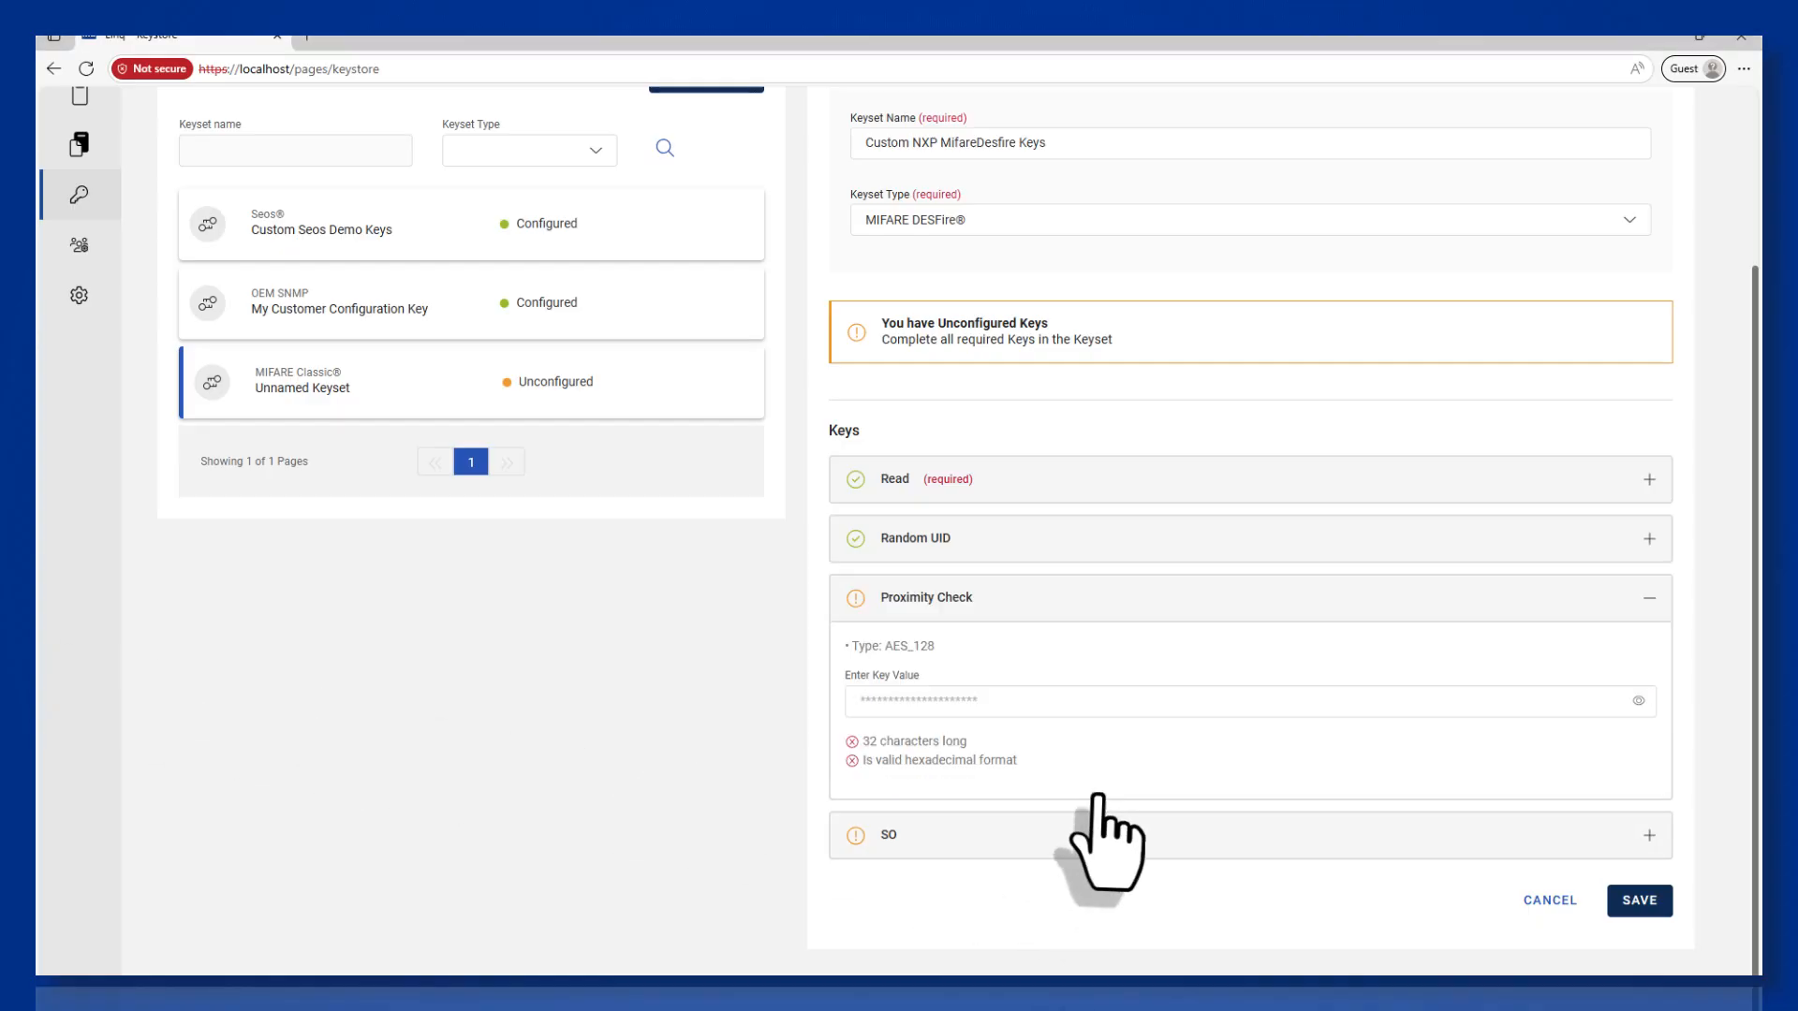
left_click(916, 703)
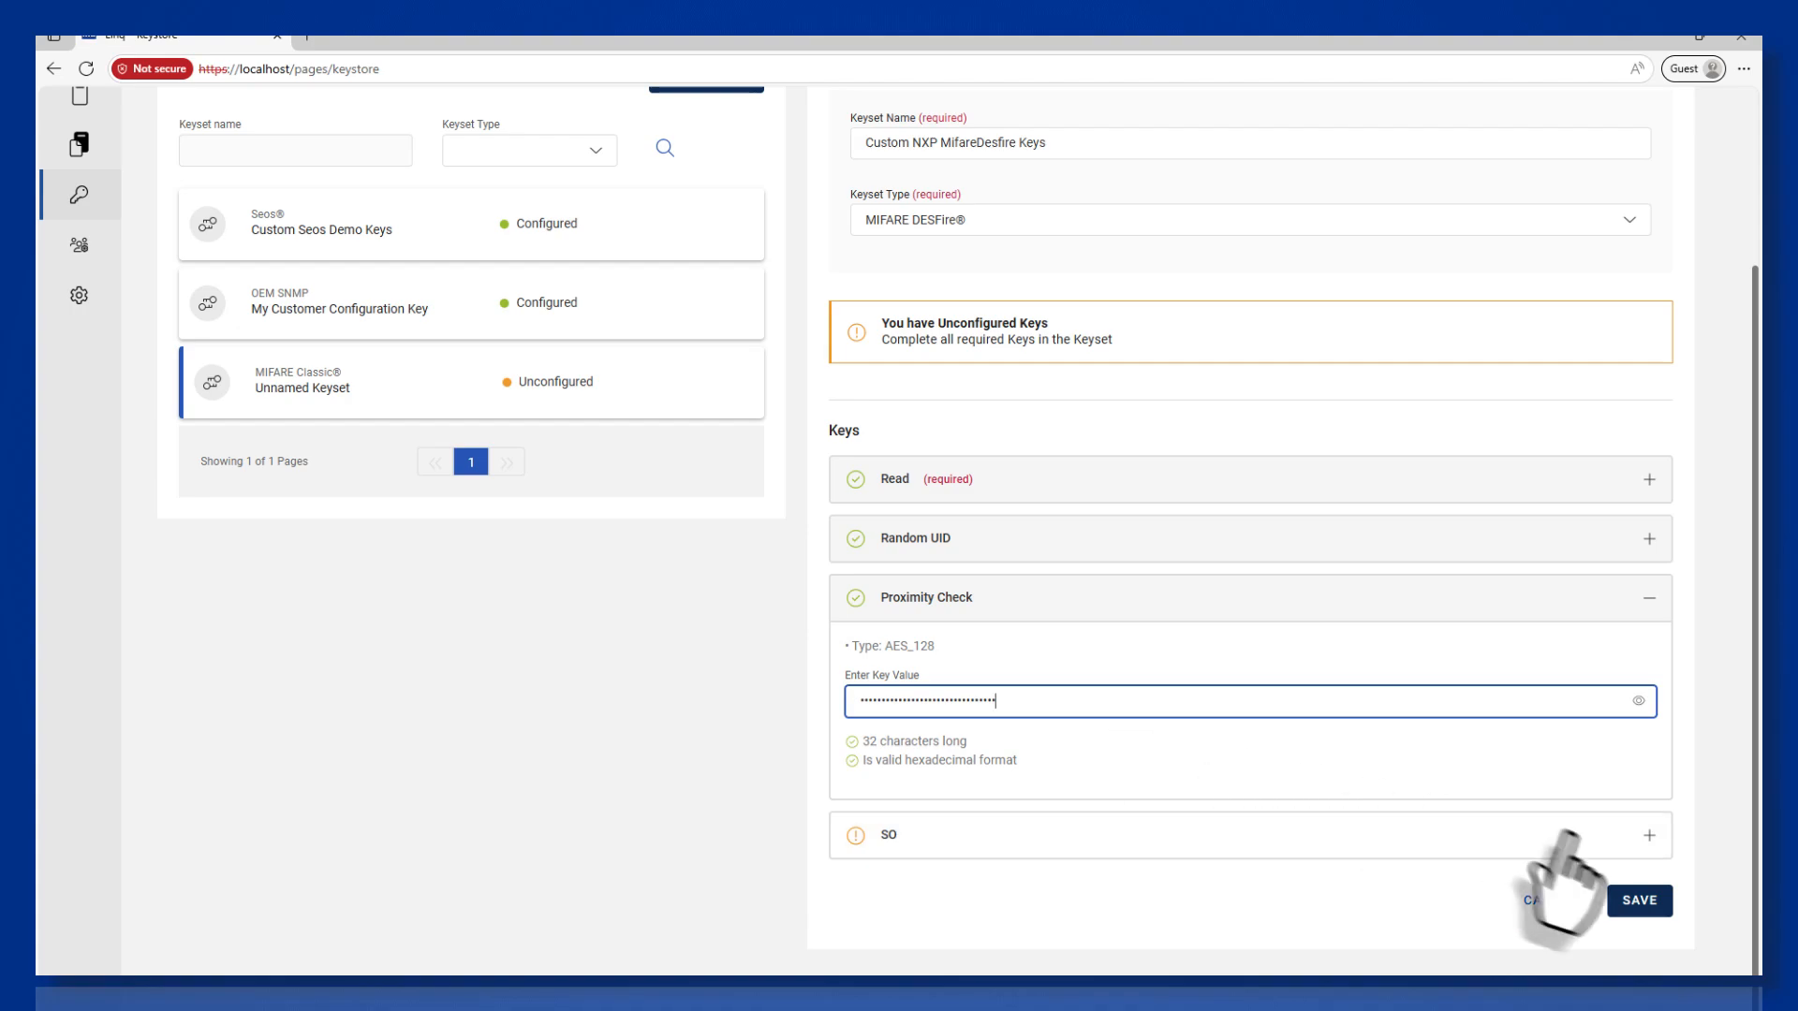
Save the MIFARE DESFire keyset, authorising it with the keyset save password.
left_click(1653, 900)
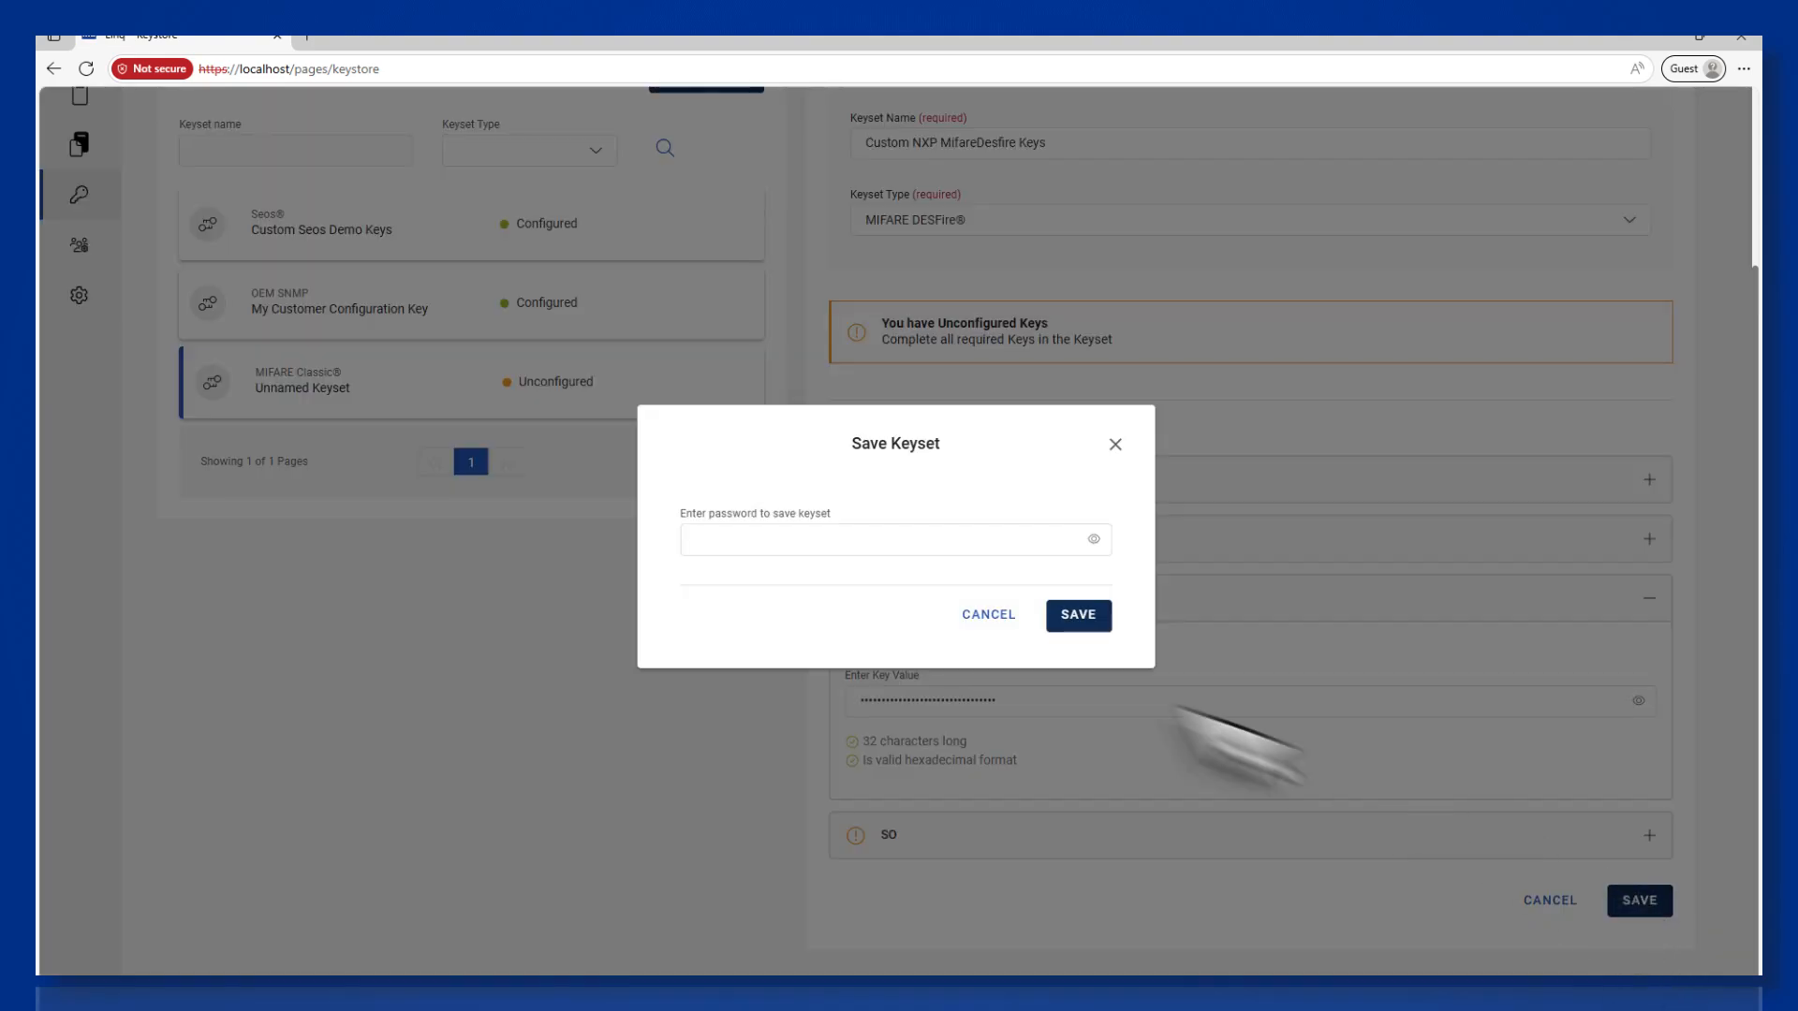
left_click(768, 545)
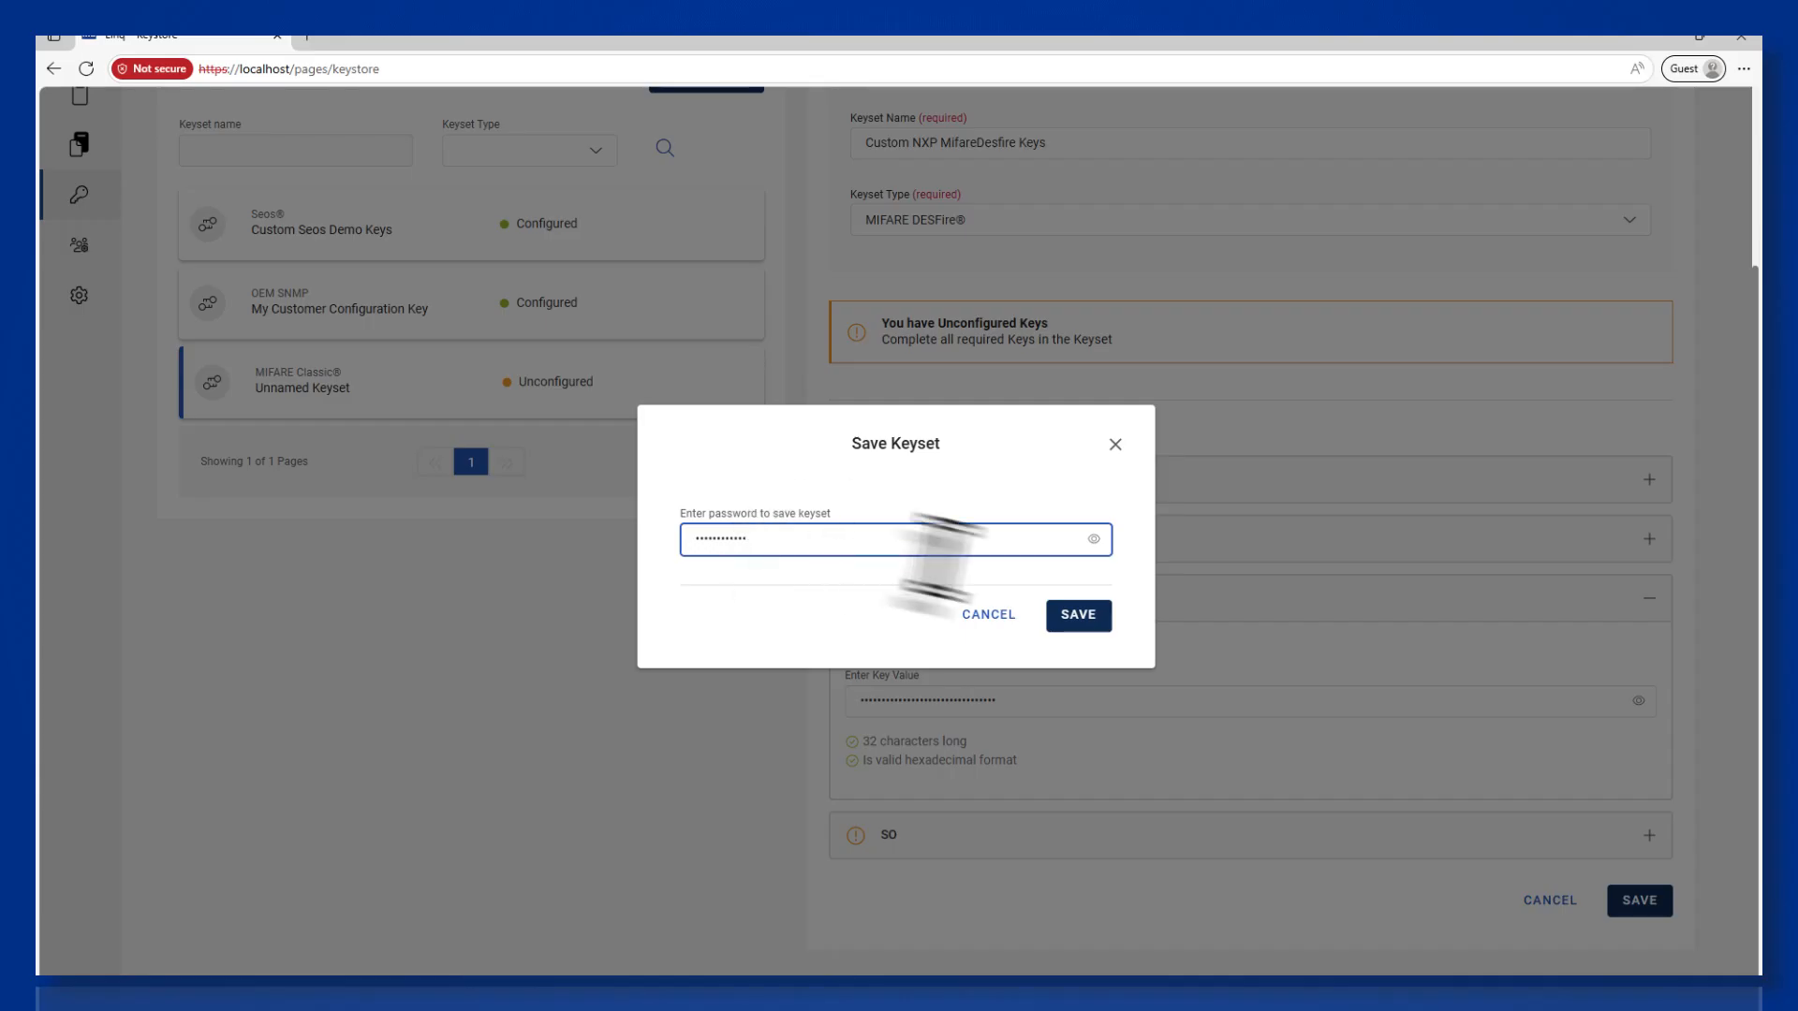
left_click(1075, 618)
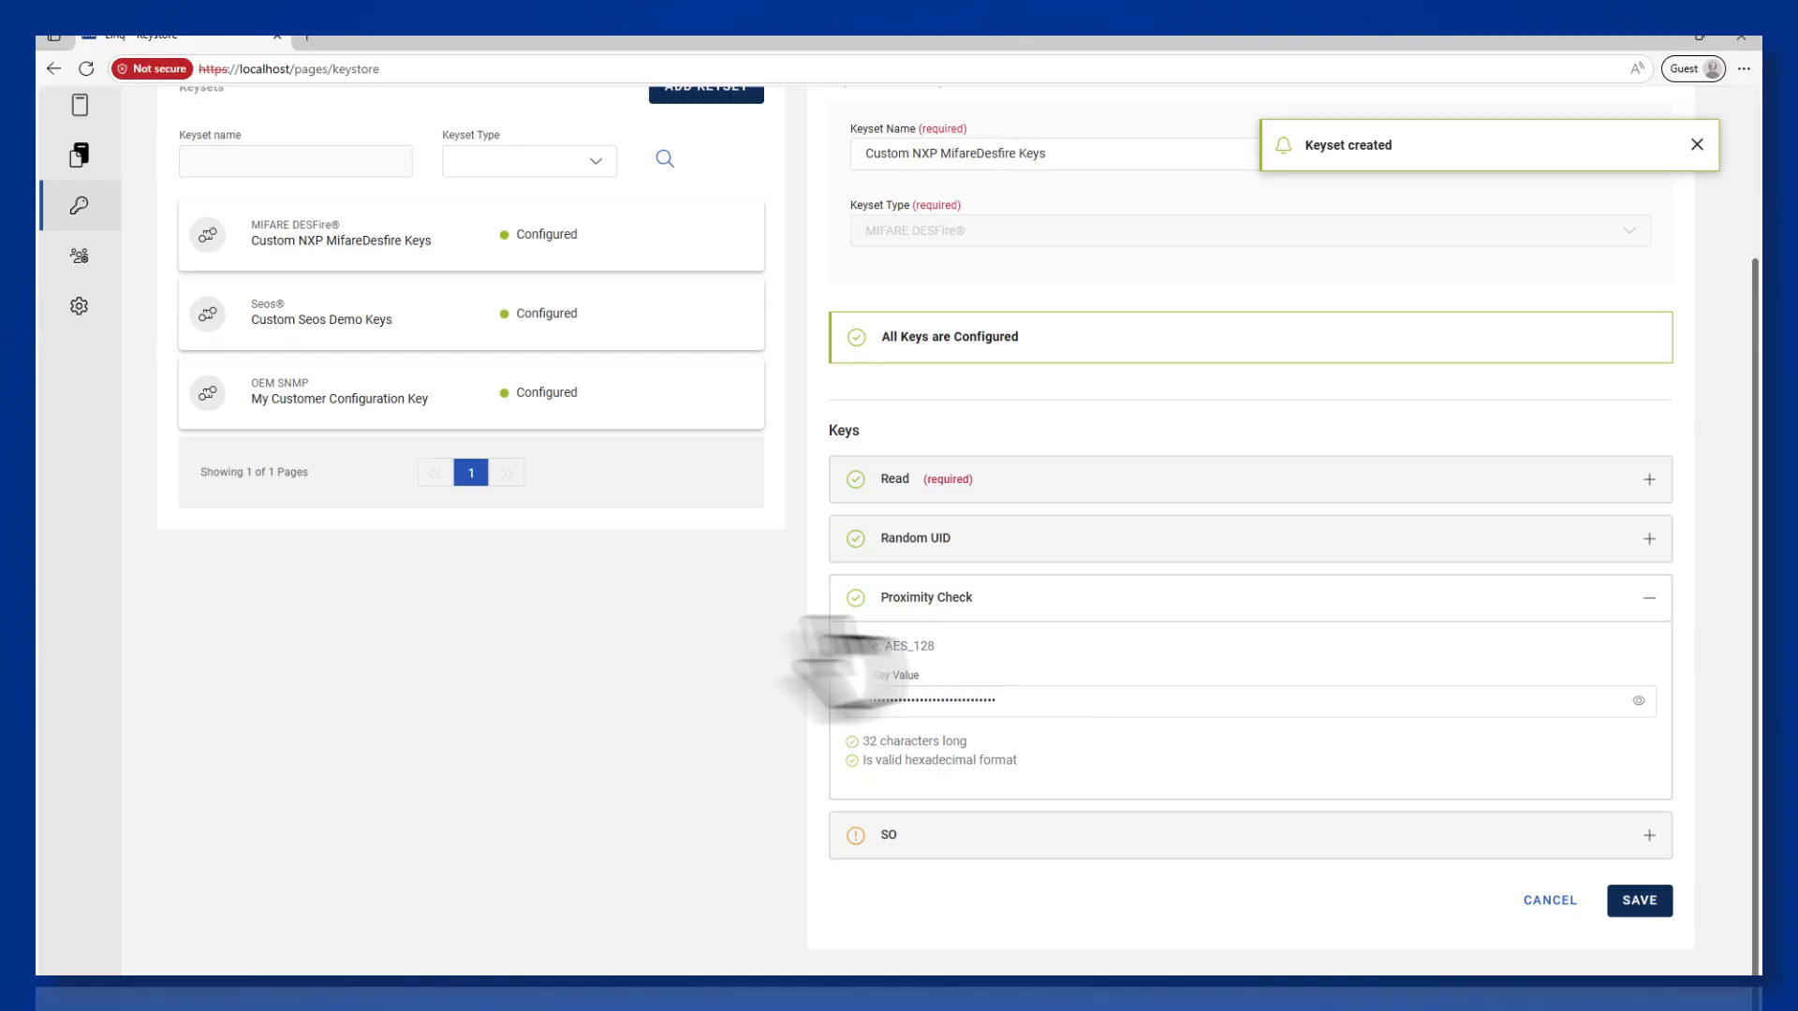
scroll(299, 674, "up", 3)
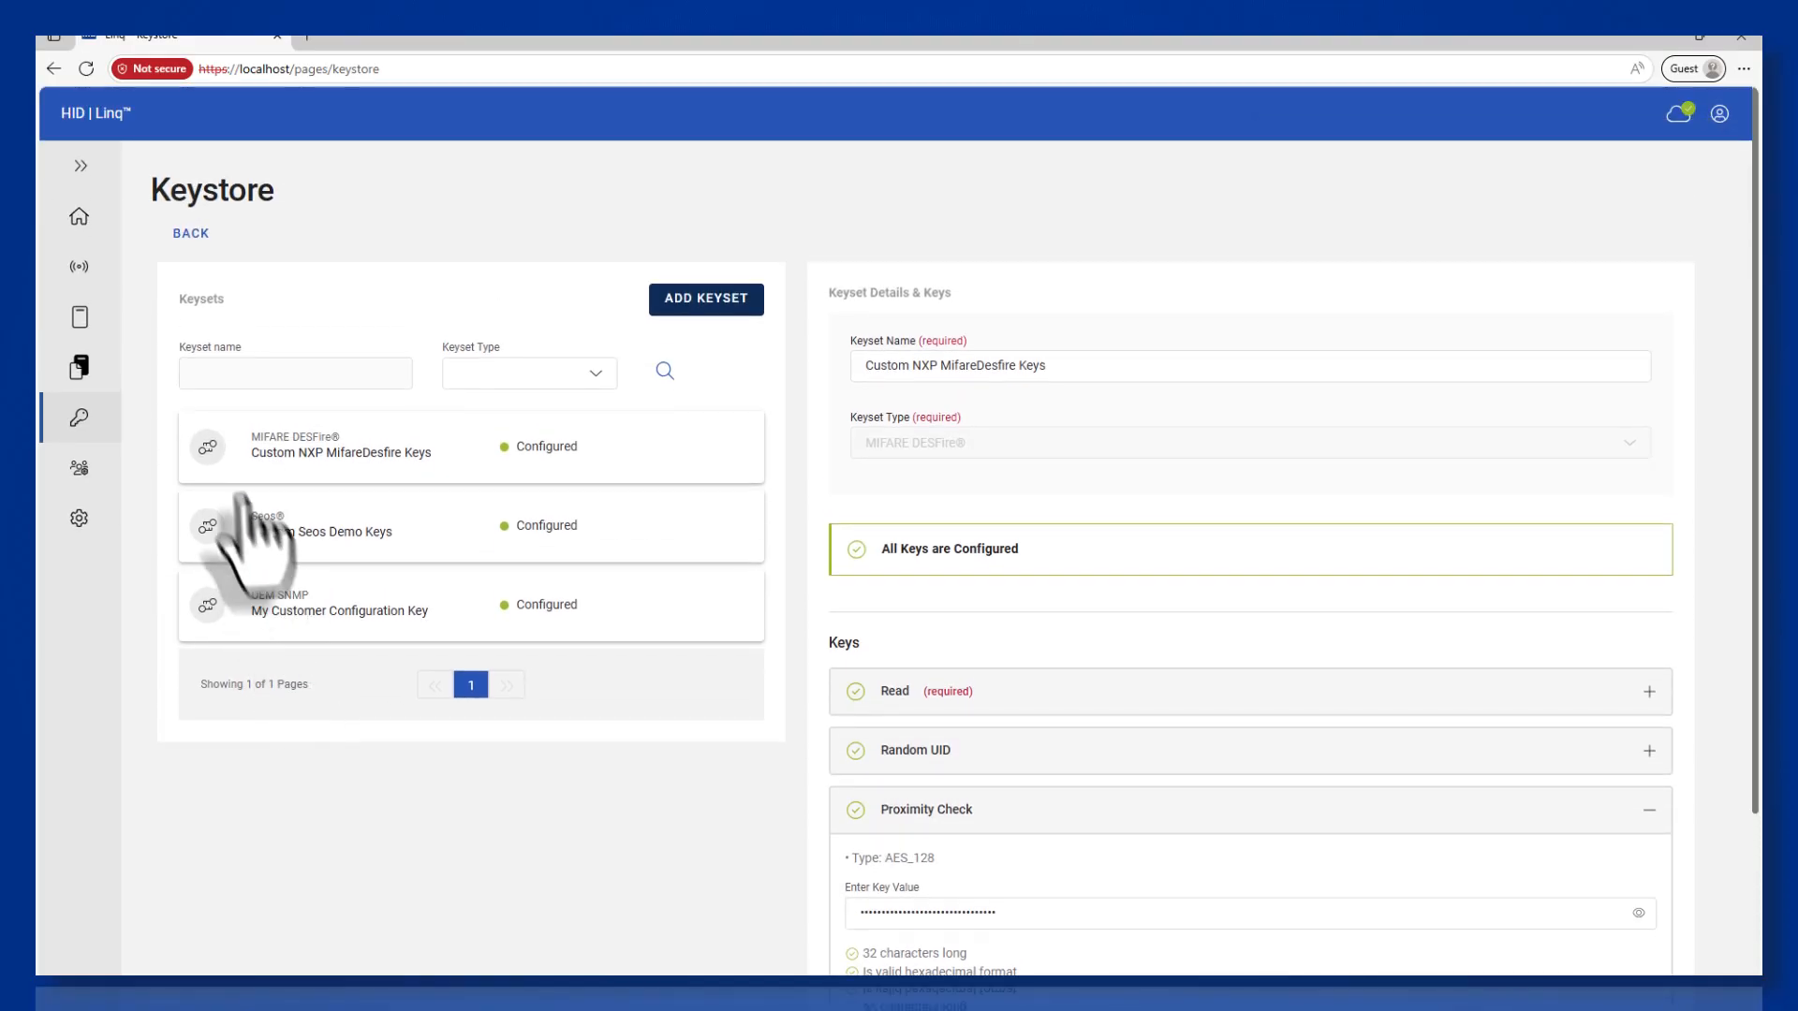
Create a new reader configuration template from the Signo default with Local as the configuration save space.
left_click(80, 217)
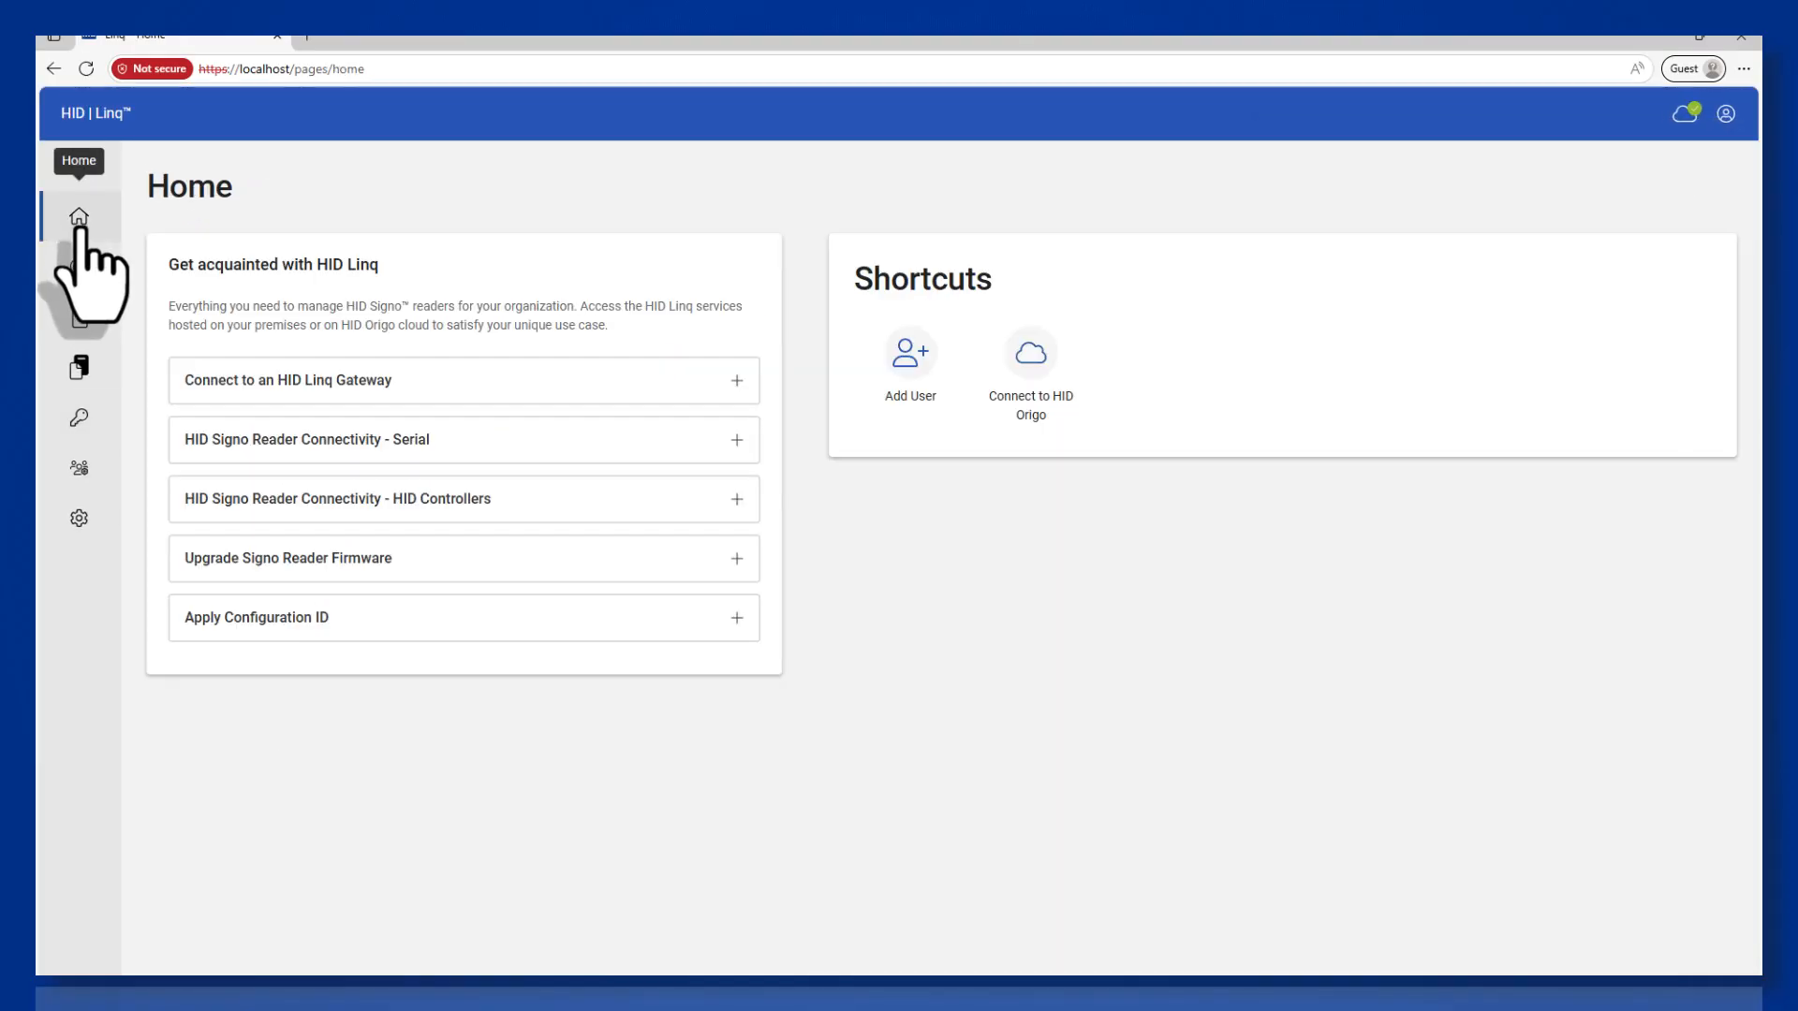
left_click(81, 368)
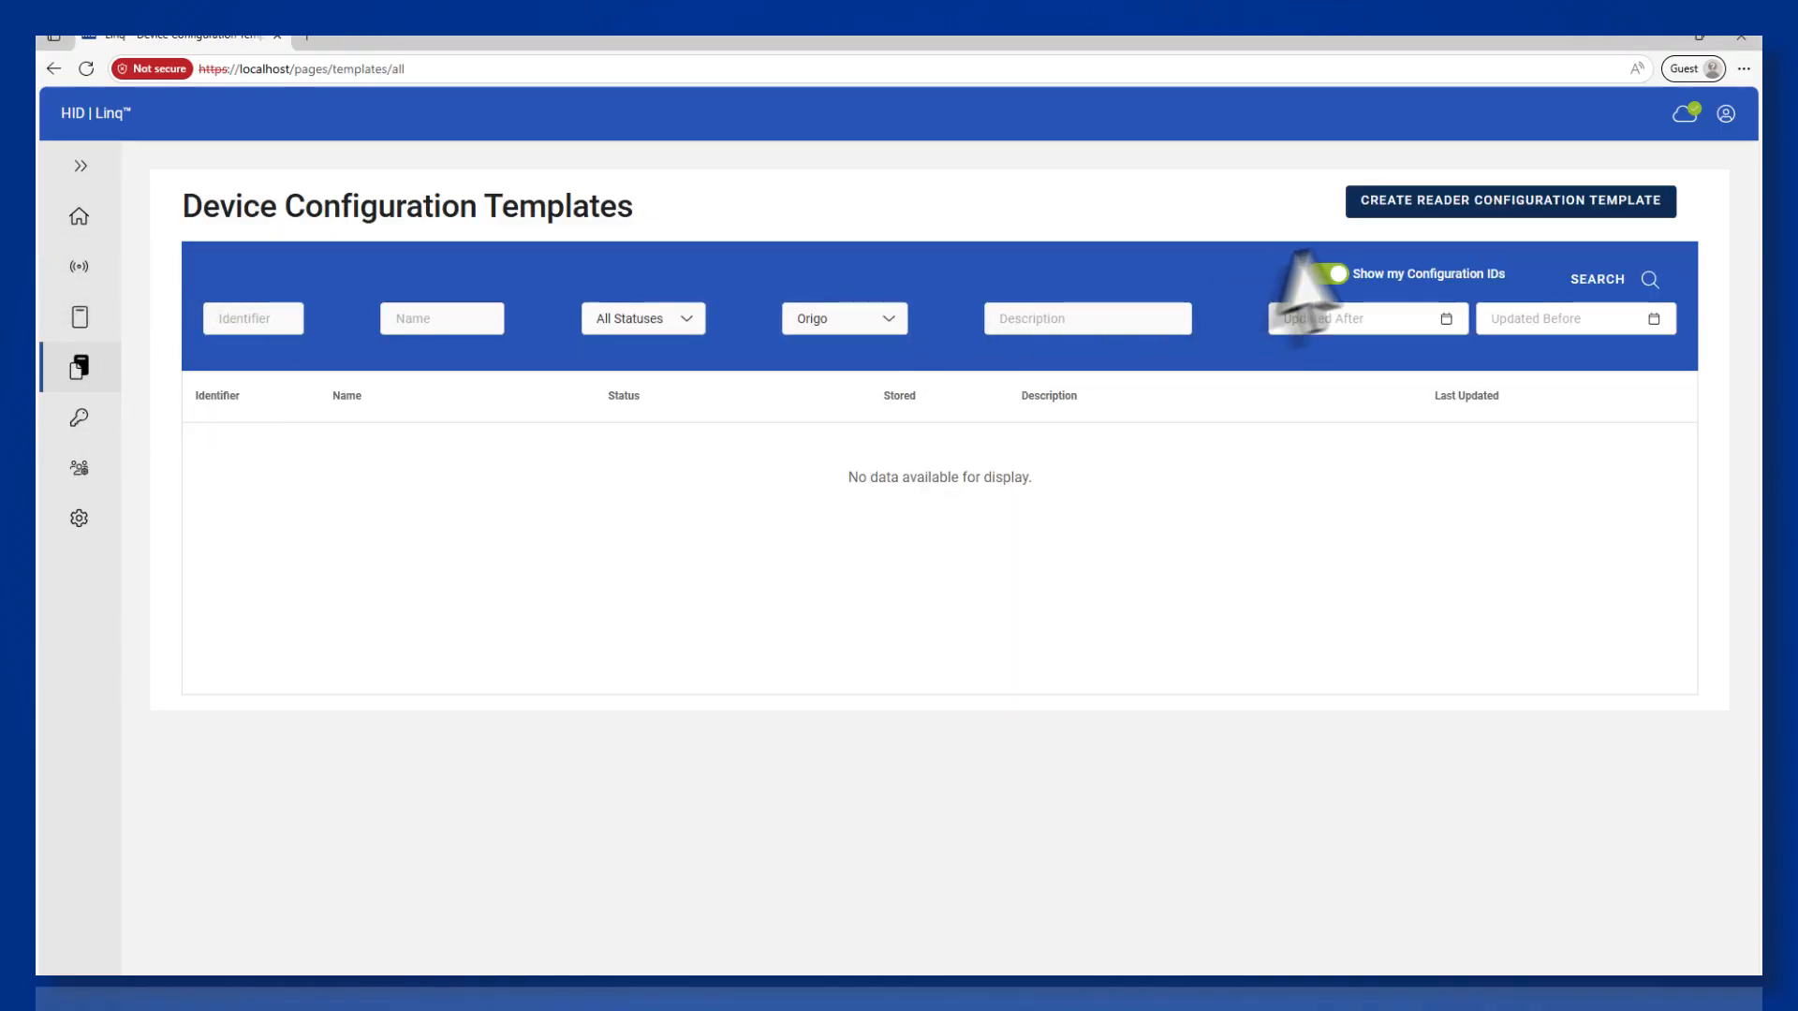
left_click(1425, 204)
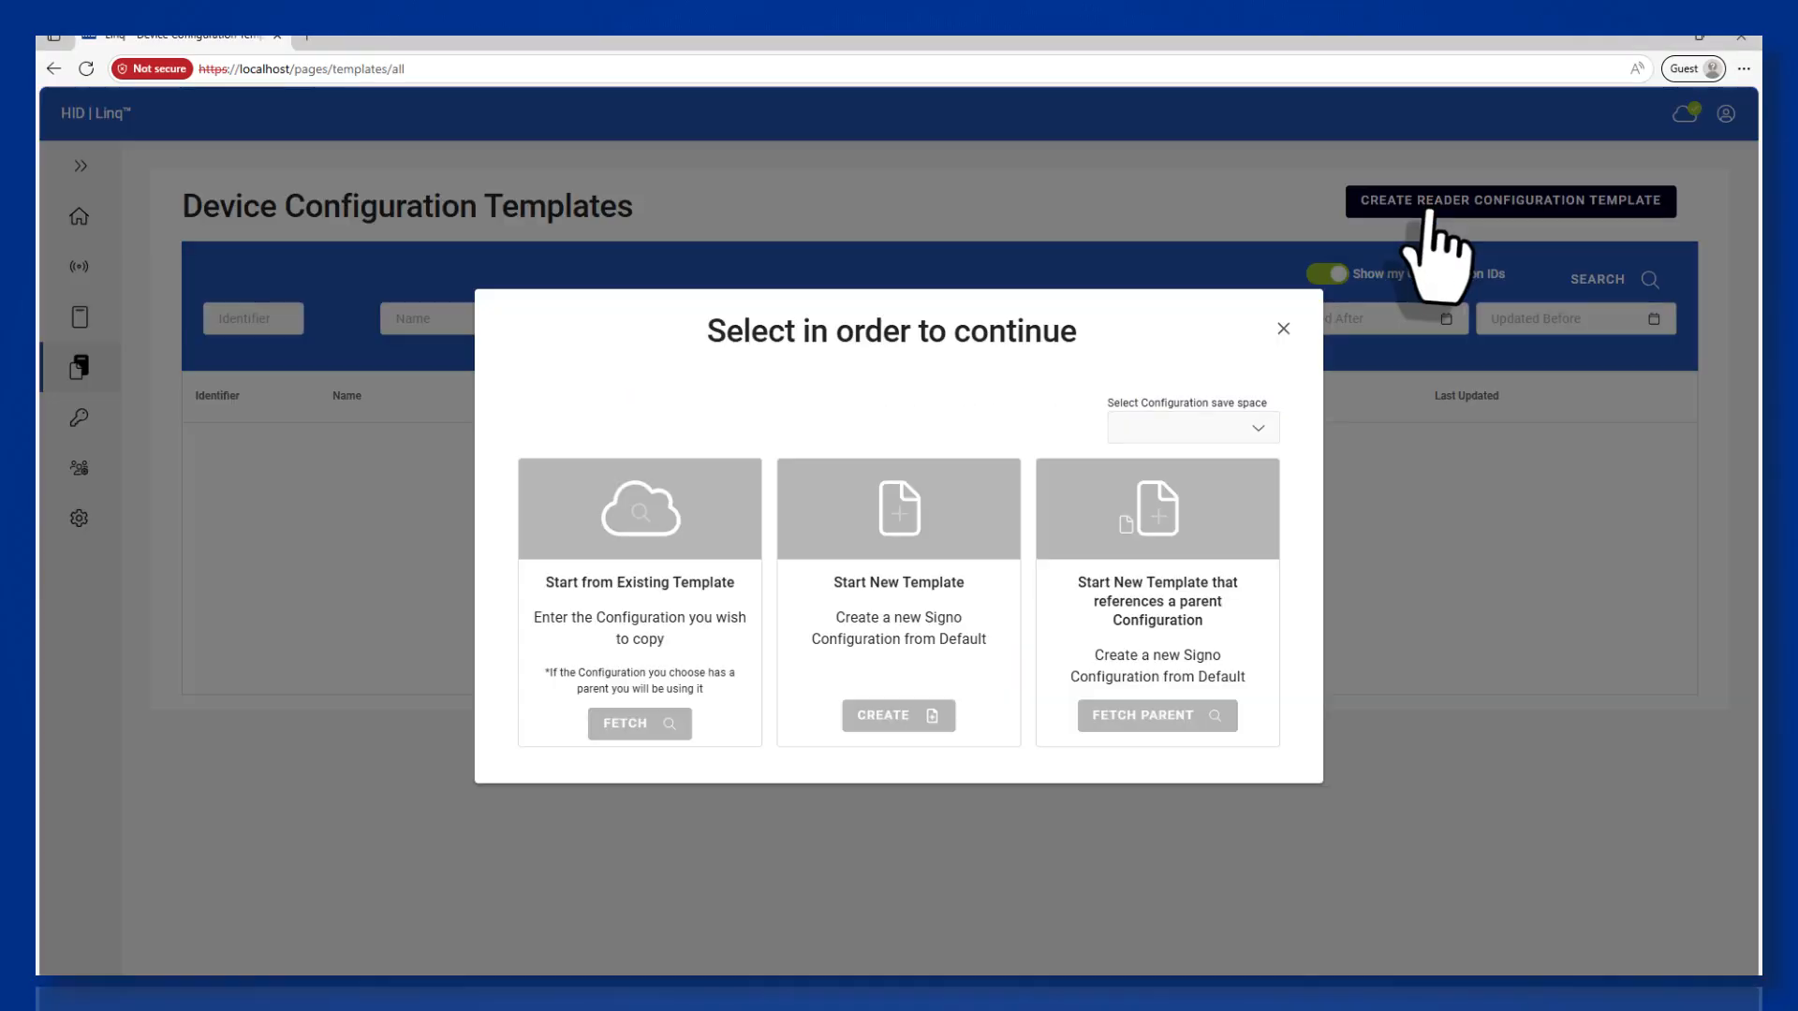
left_click(1254, 429)
left_click(1238, 502)
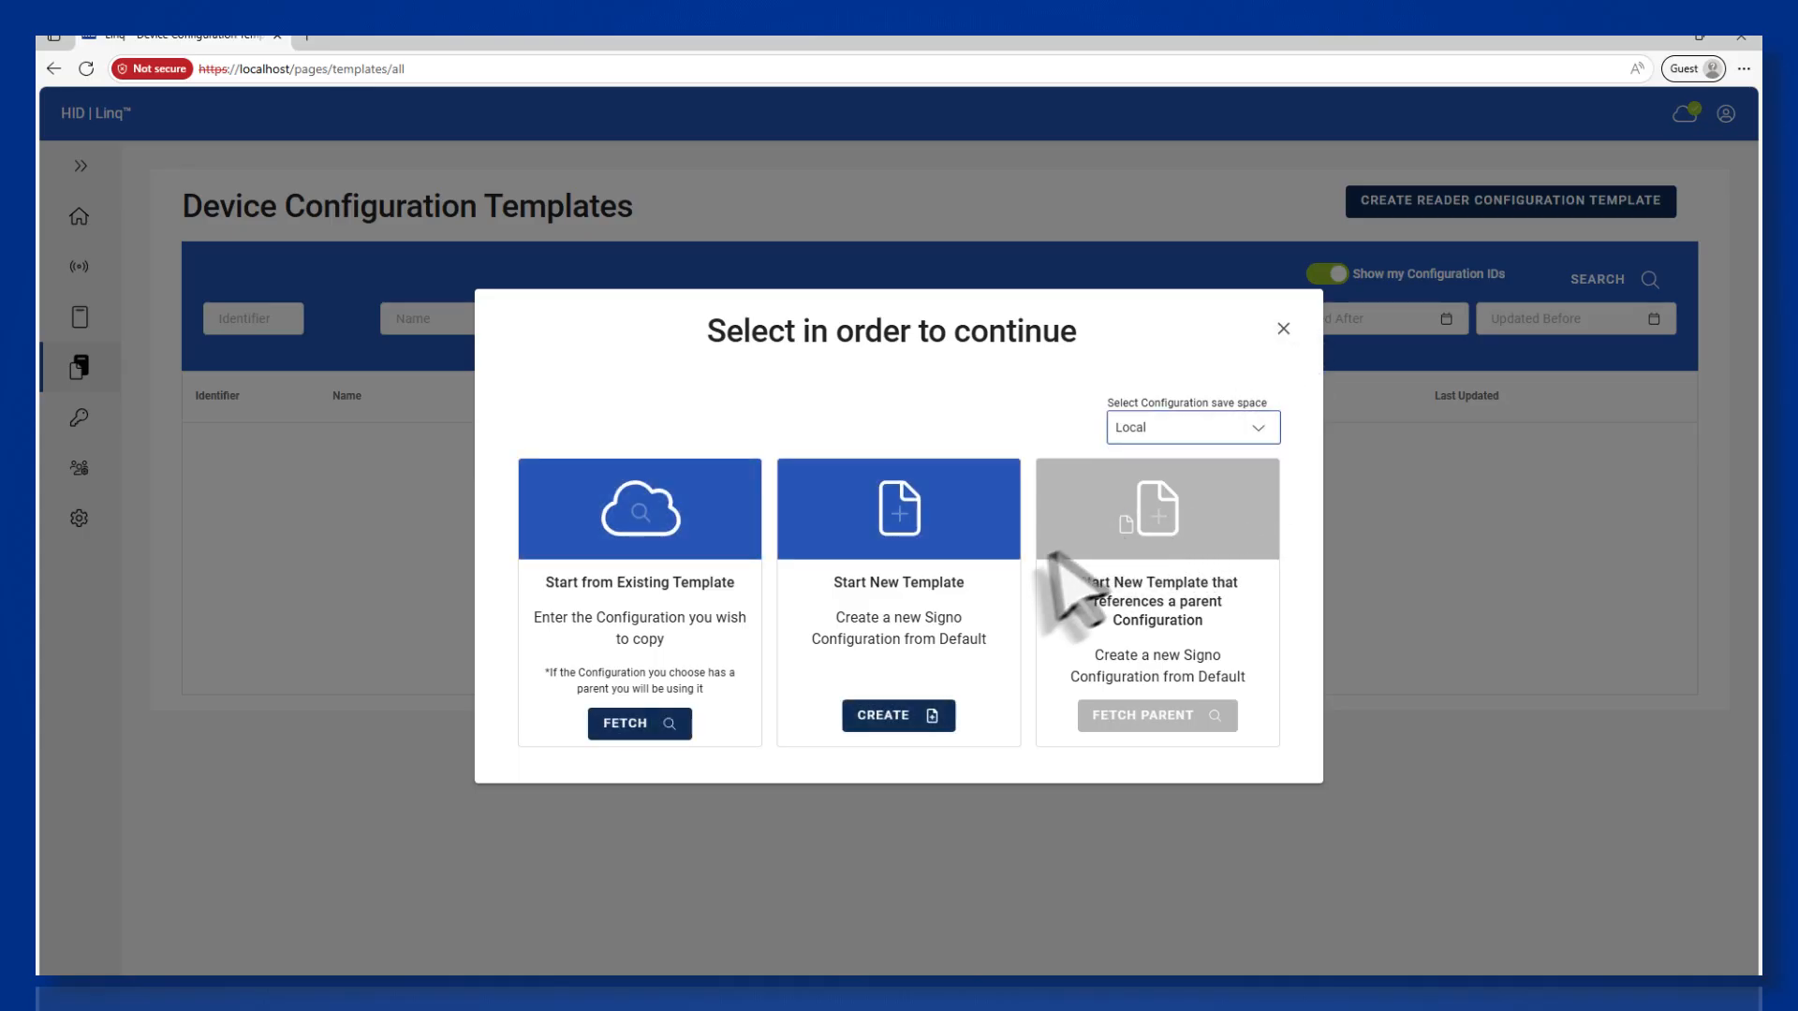
left_click(903, 723)
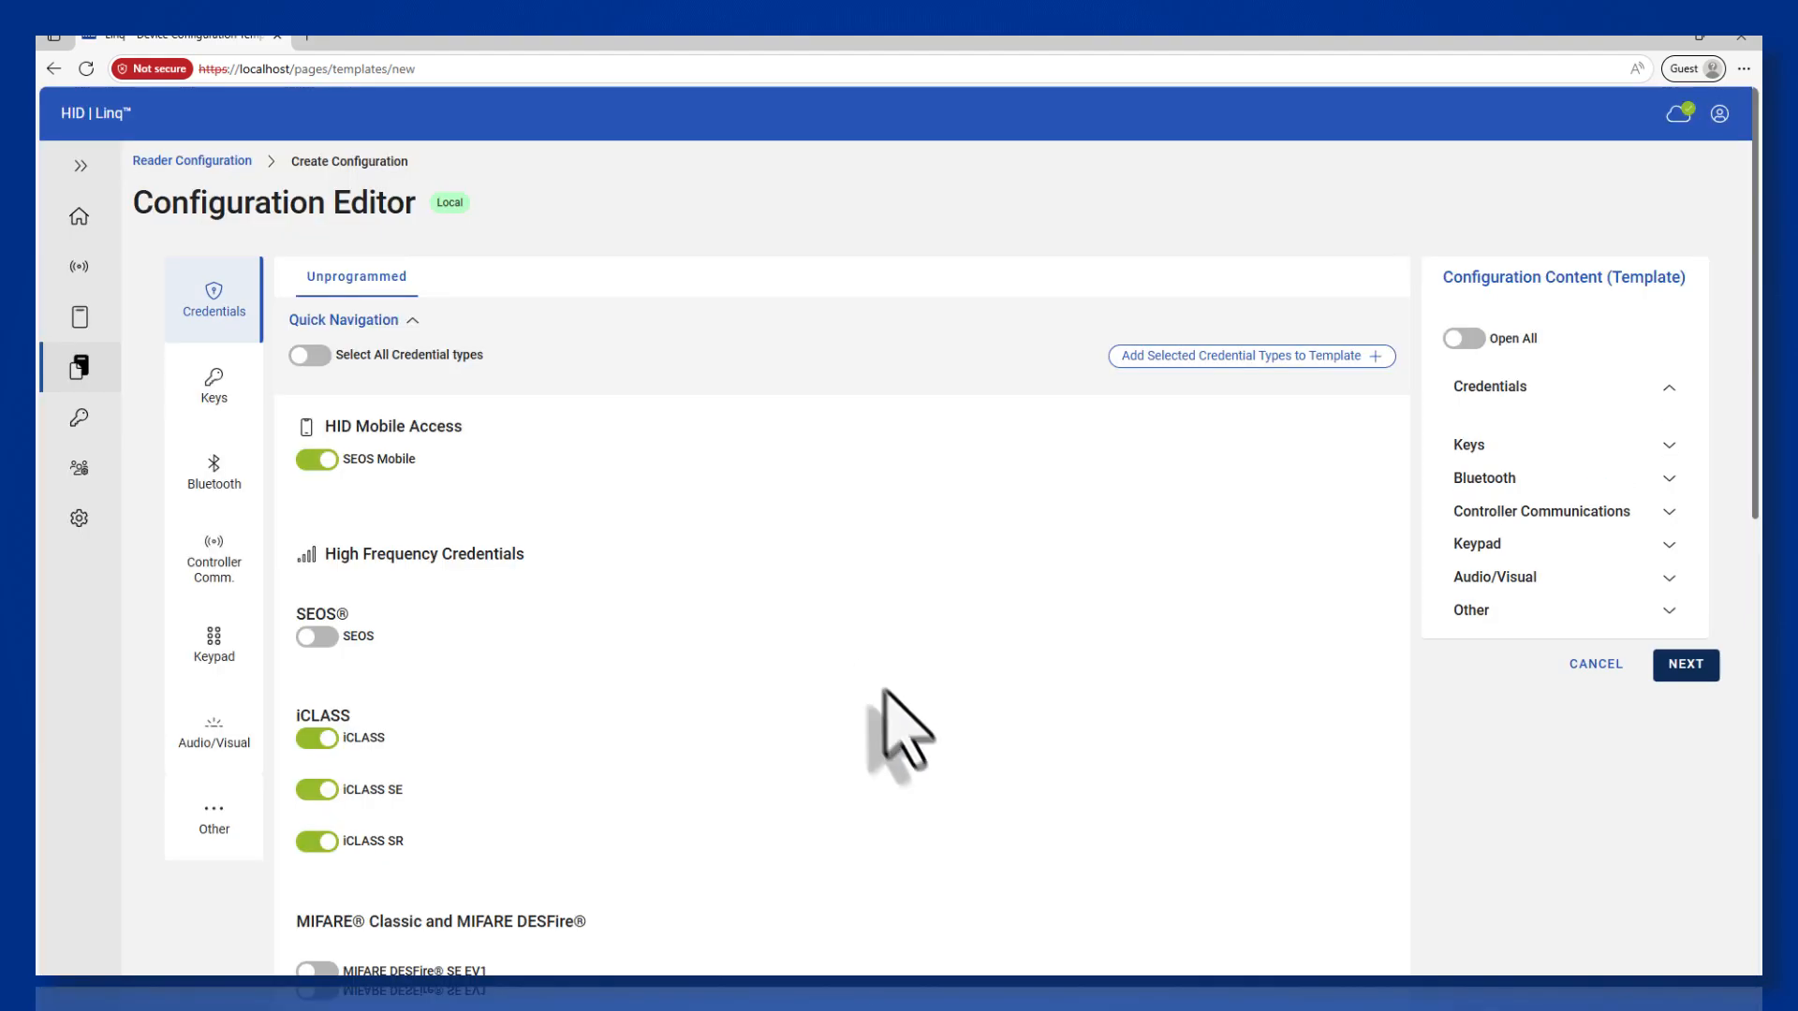
Disable all credential types, enable only Custom Application MIFARE Classic/MIFARE DESFire, and add the selection to the template.
left_click(309, 356)
left_click(309, 355)
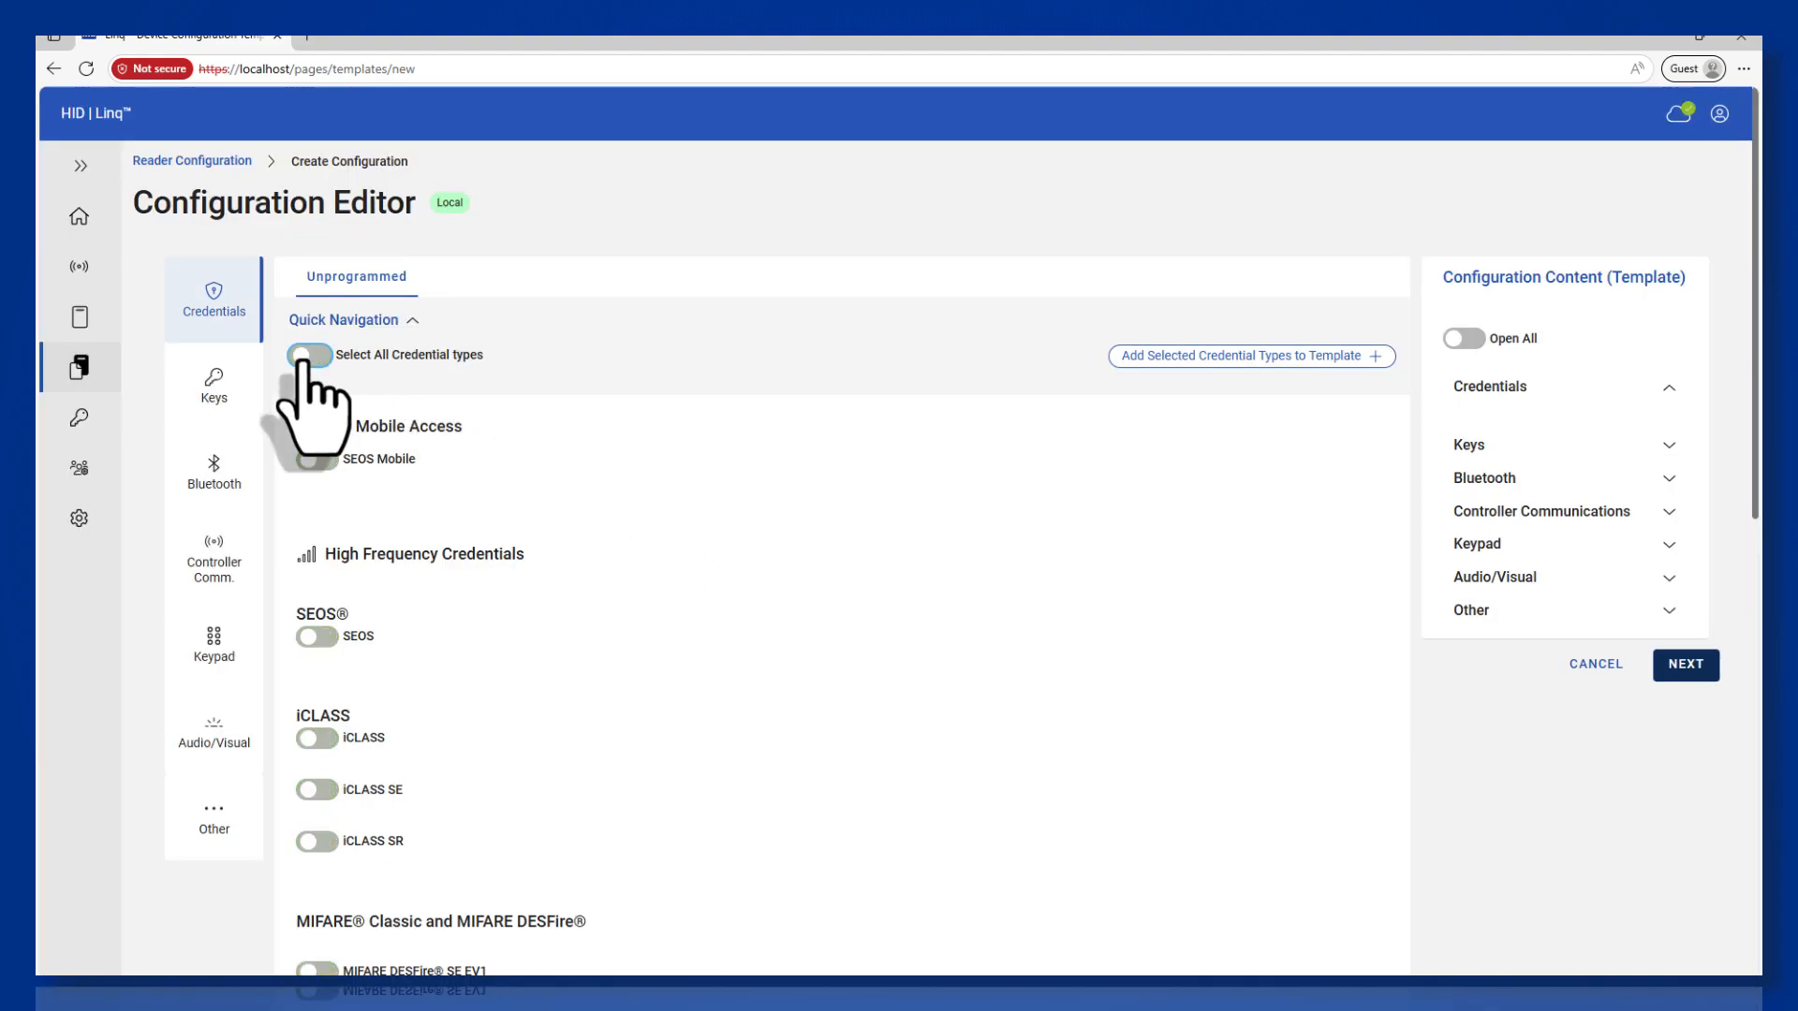
scroll(656, 654, "down", 6)
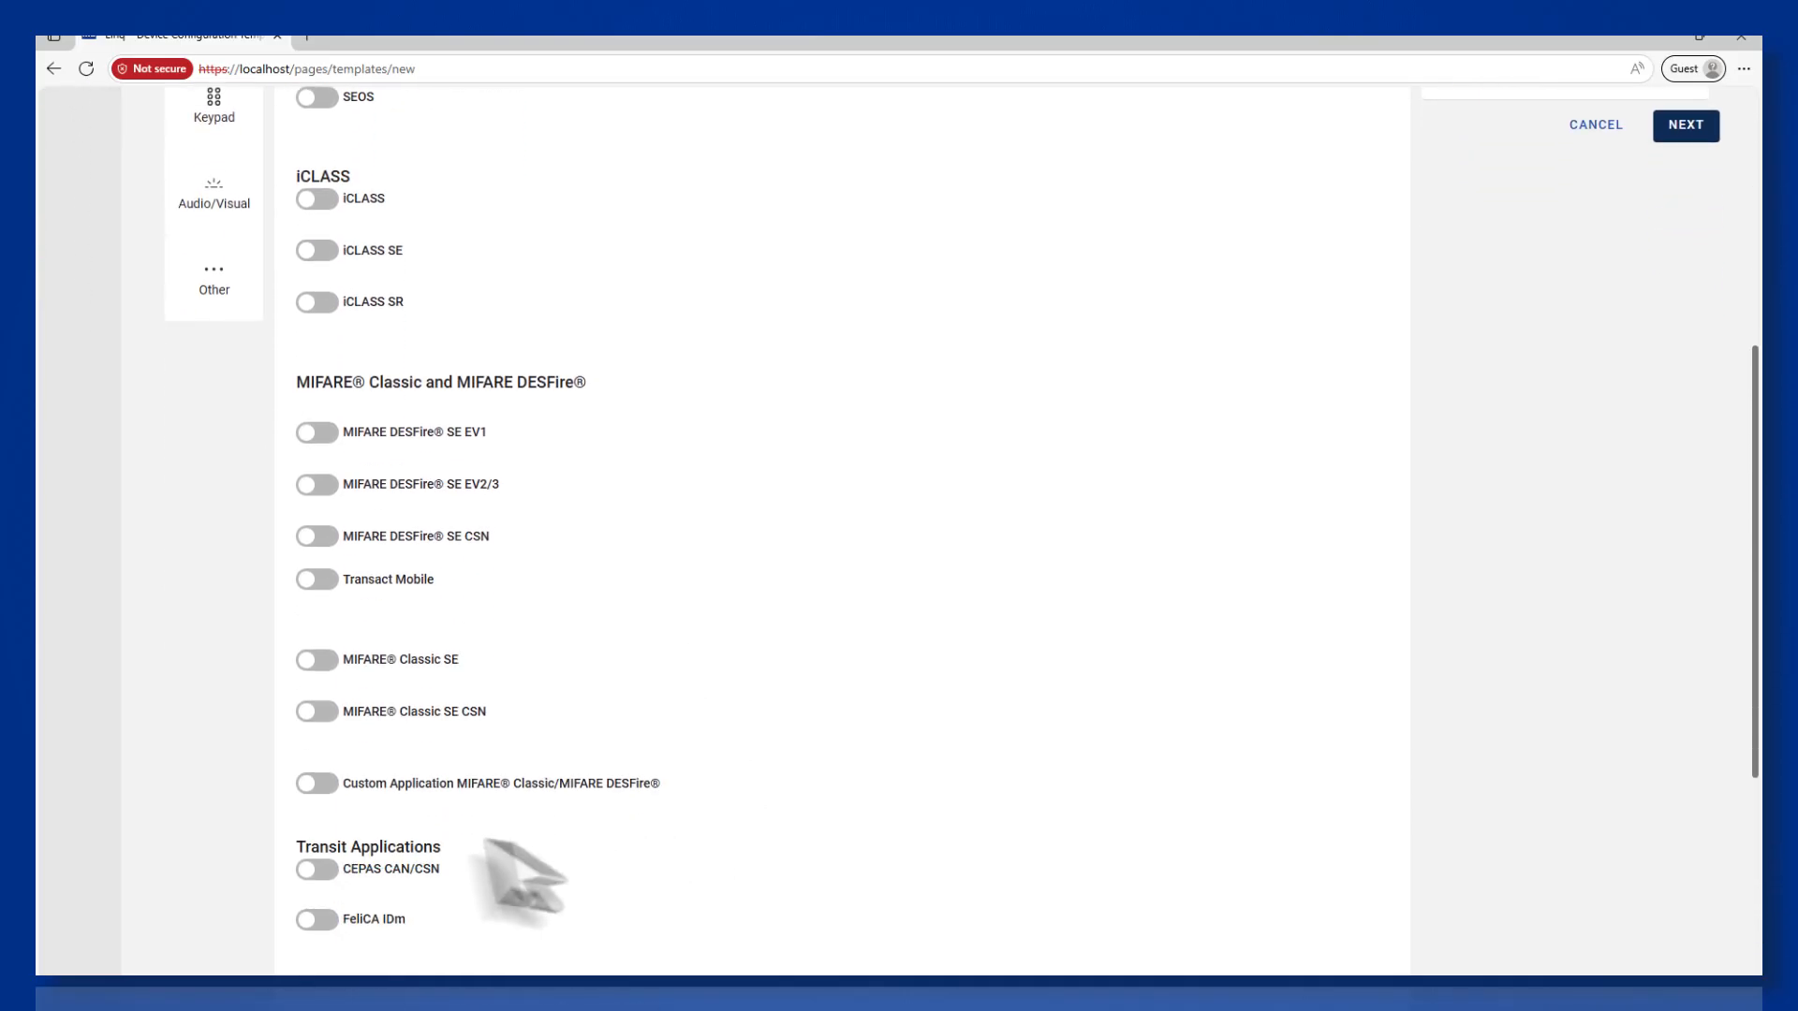
left_click(314, 786)
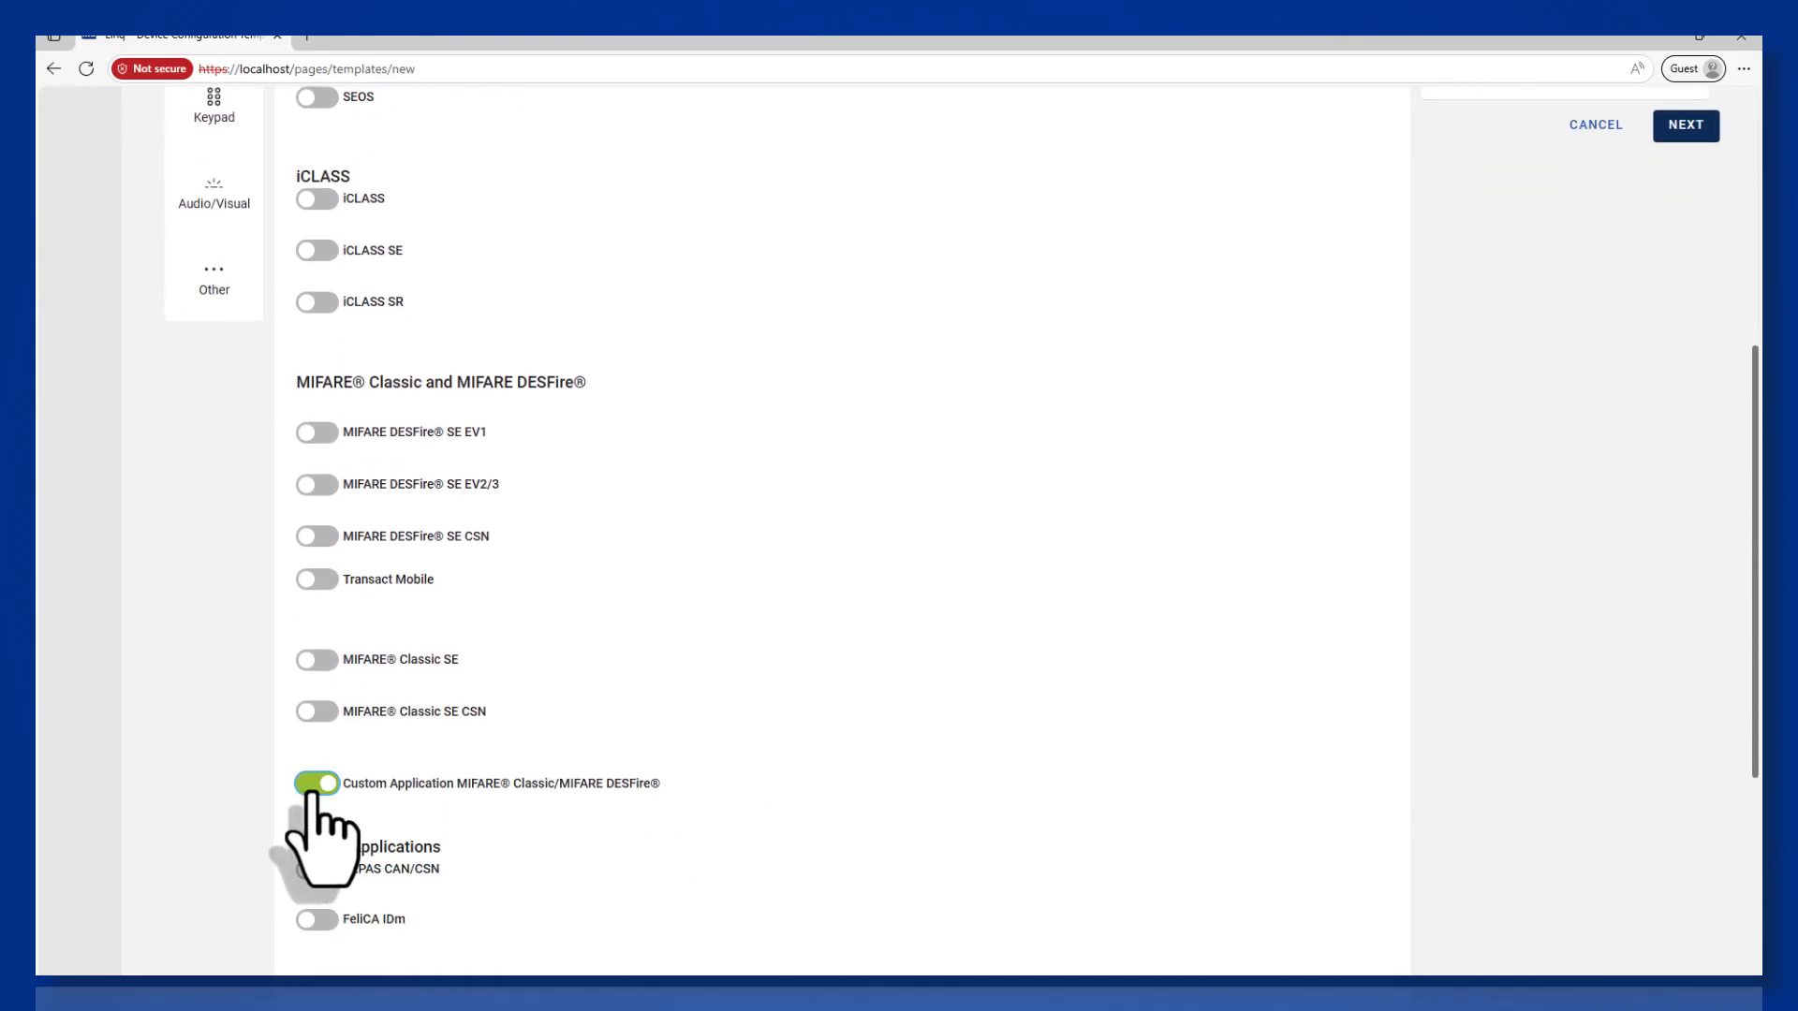
scroll(1181, 674, "up", 4)
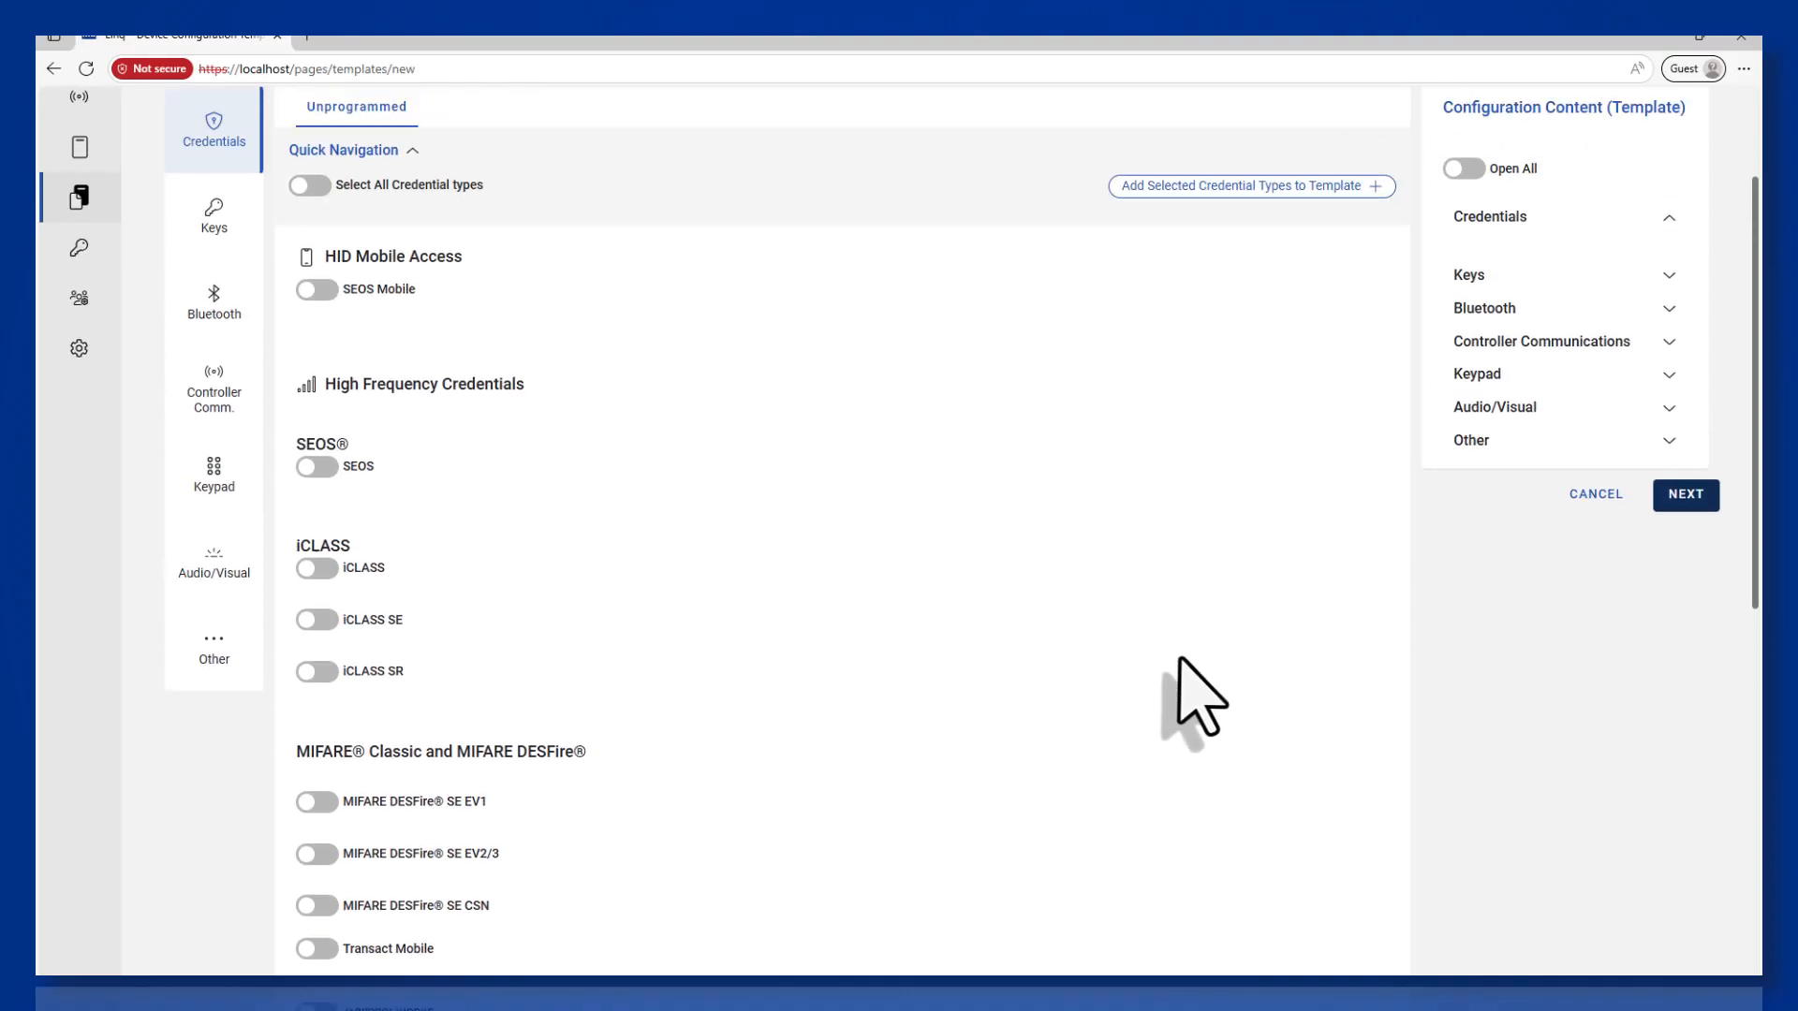
scroll(1182, 664, "up", 1)
left_click(1232, 272)
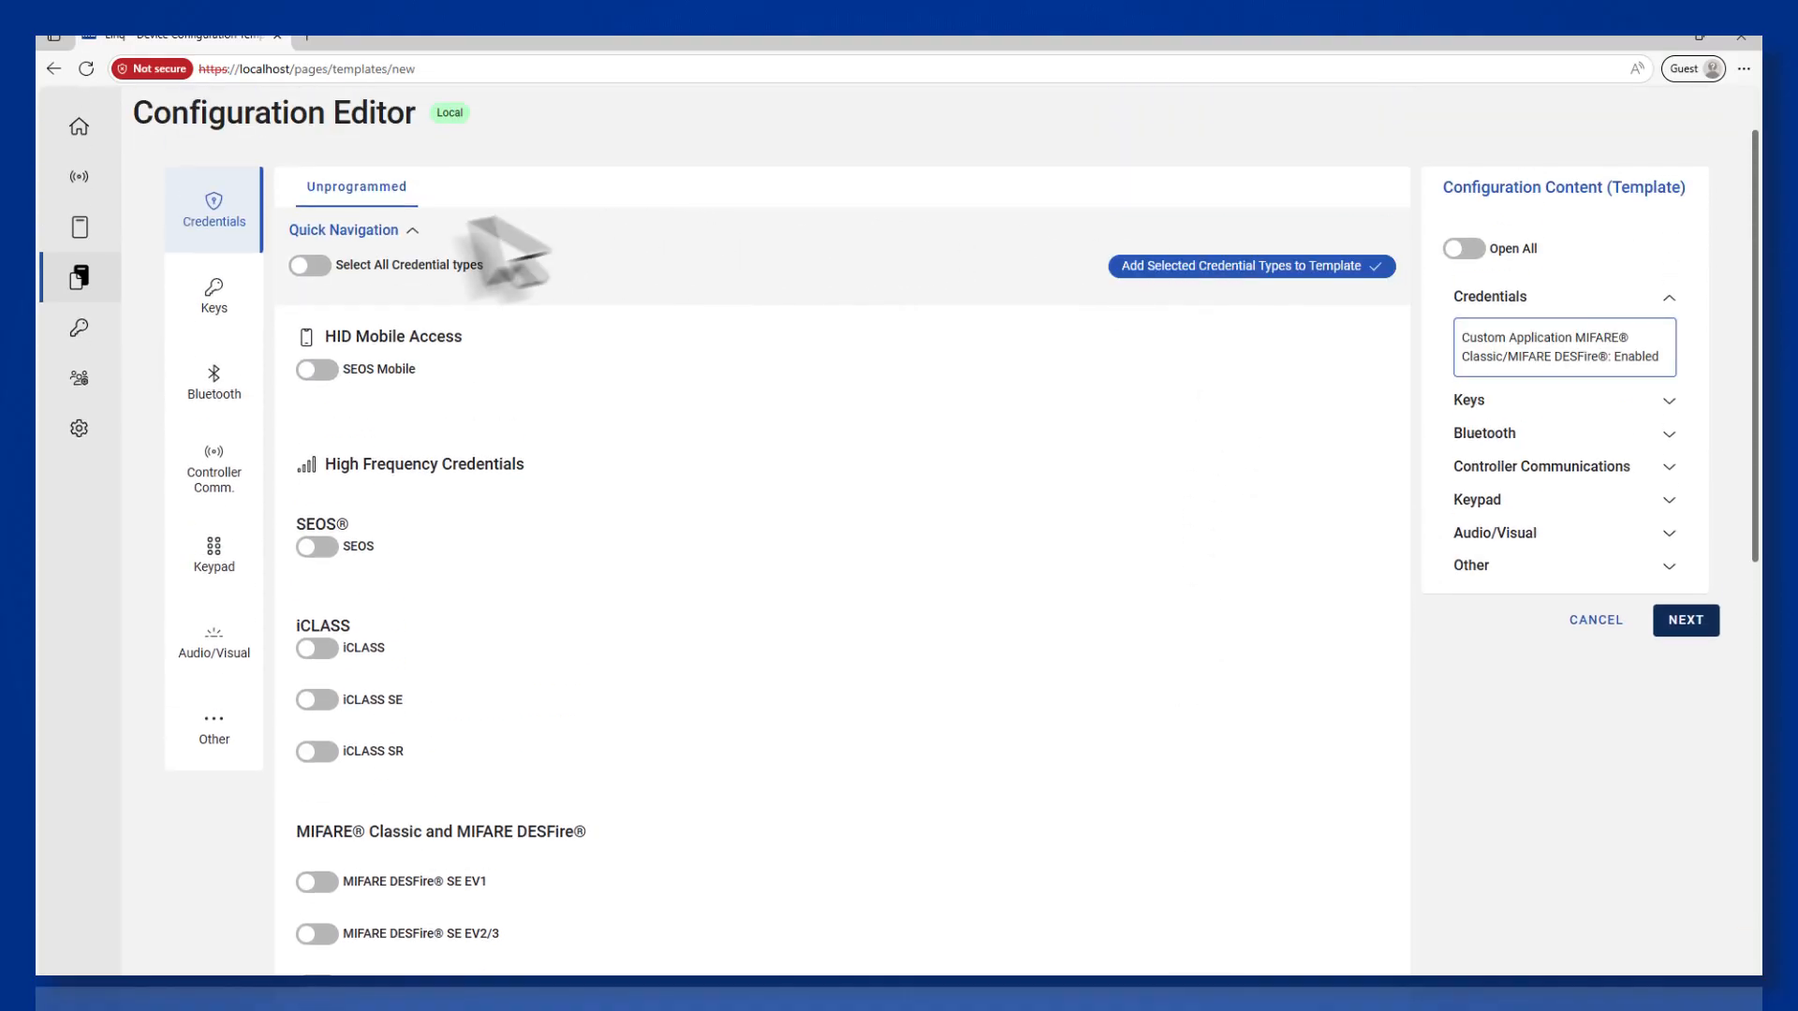
Enable My Keystore for custom keys and open the custom programming configuration for Custom Application MIFARE Classic/MIFARE DESFire.
left_click(210, 298)
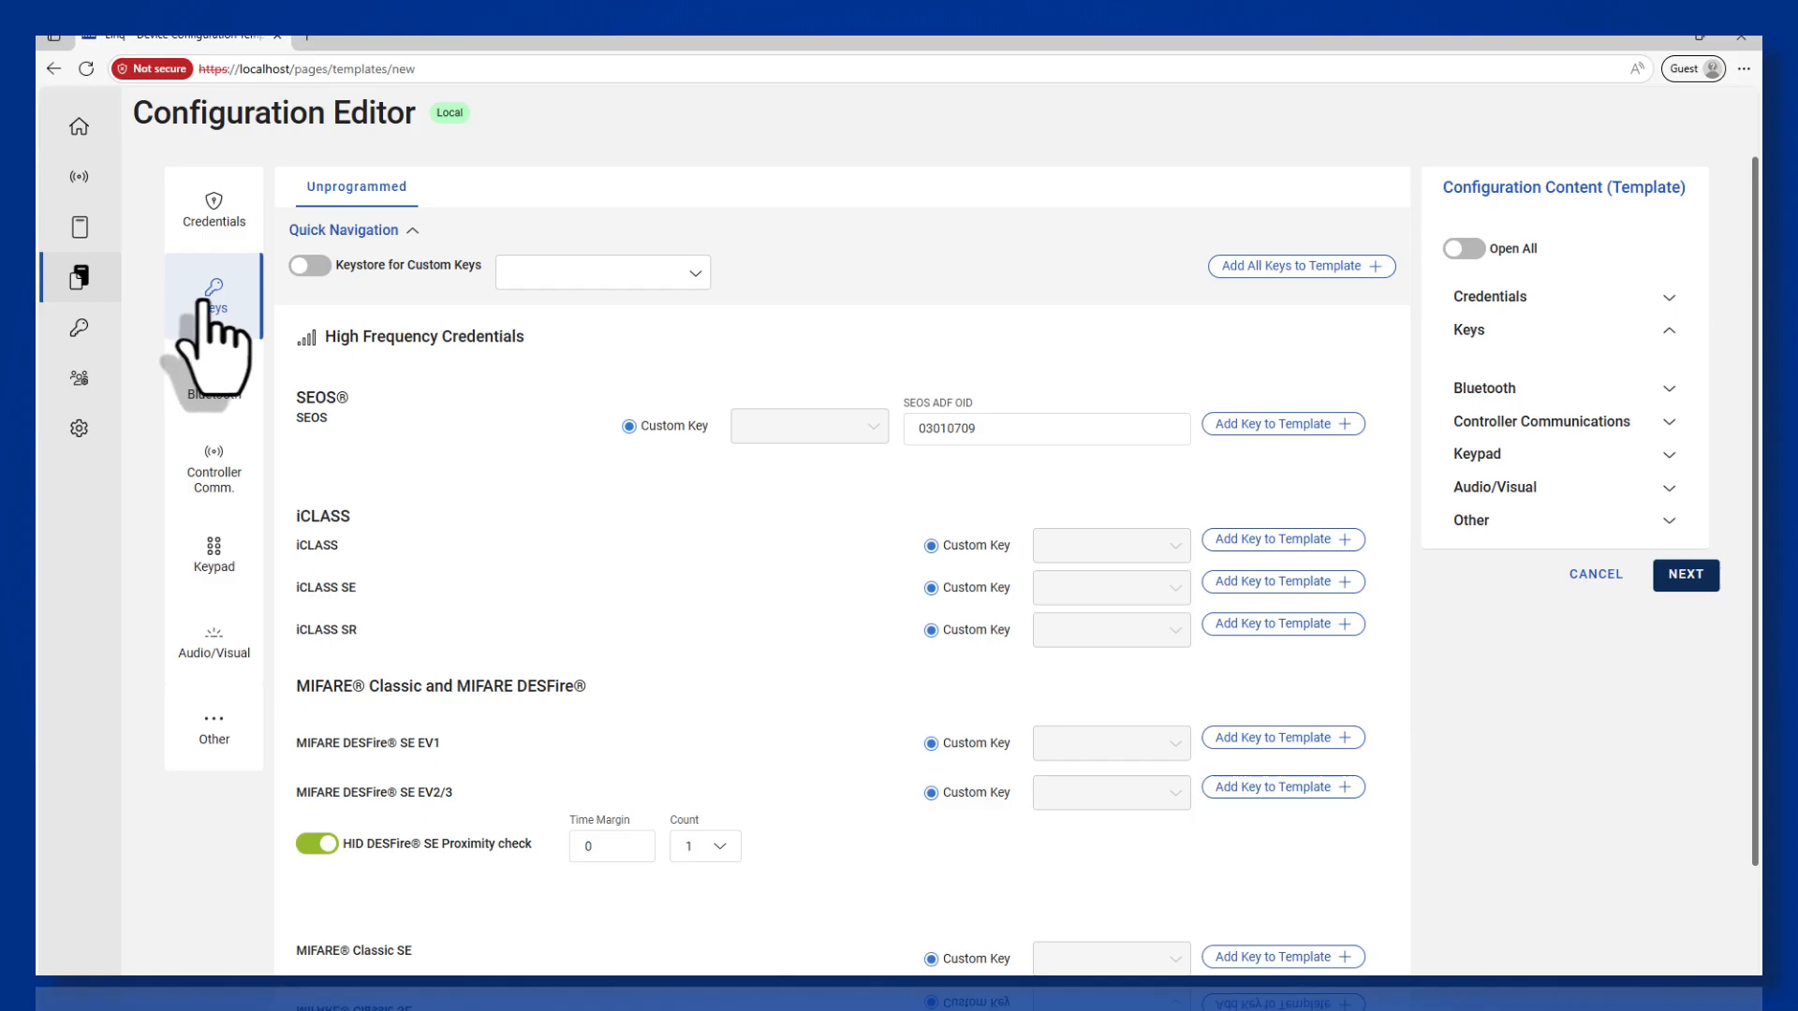
left_click(310, 268)
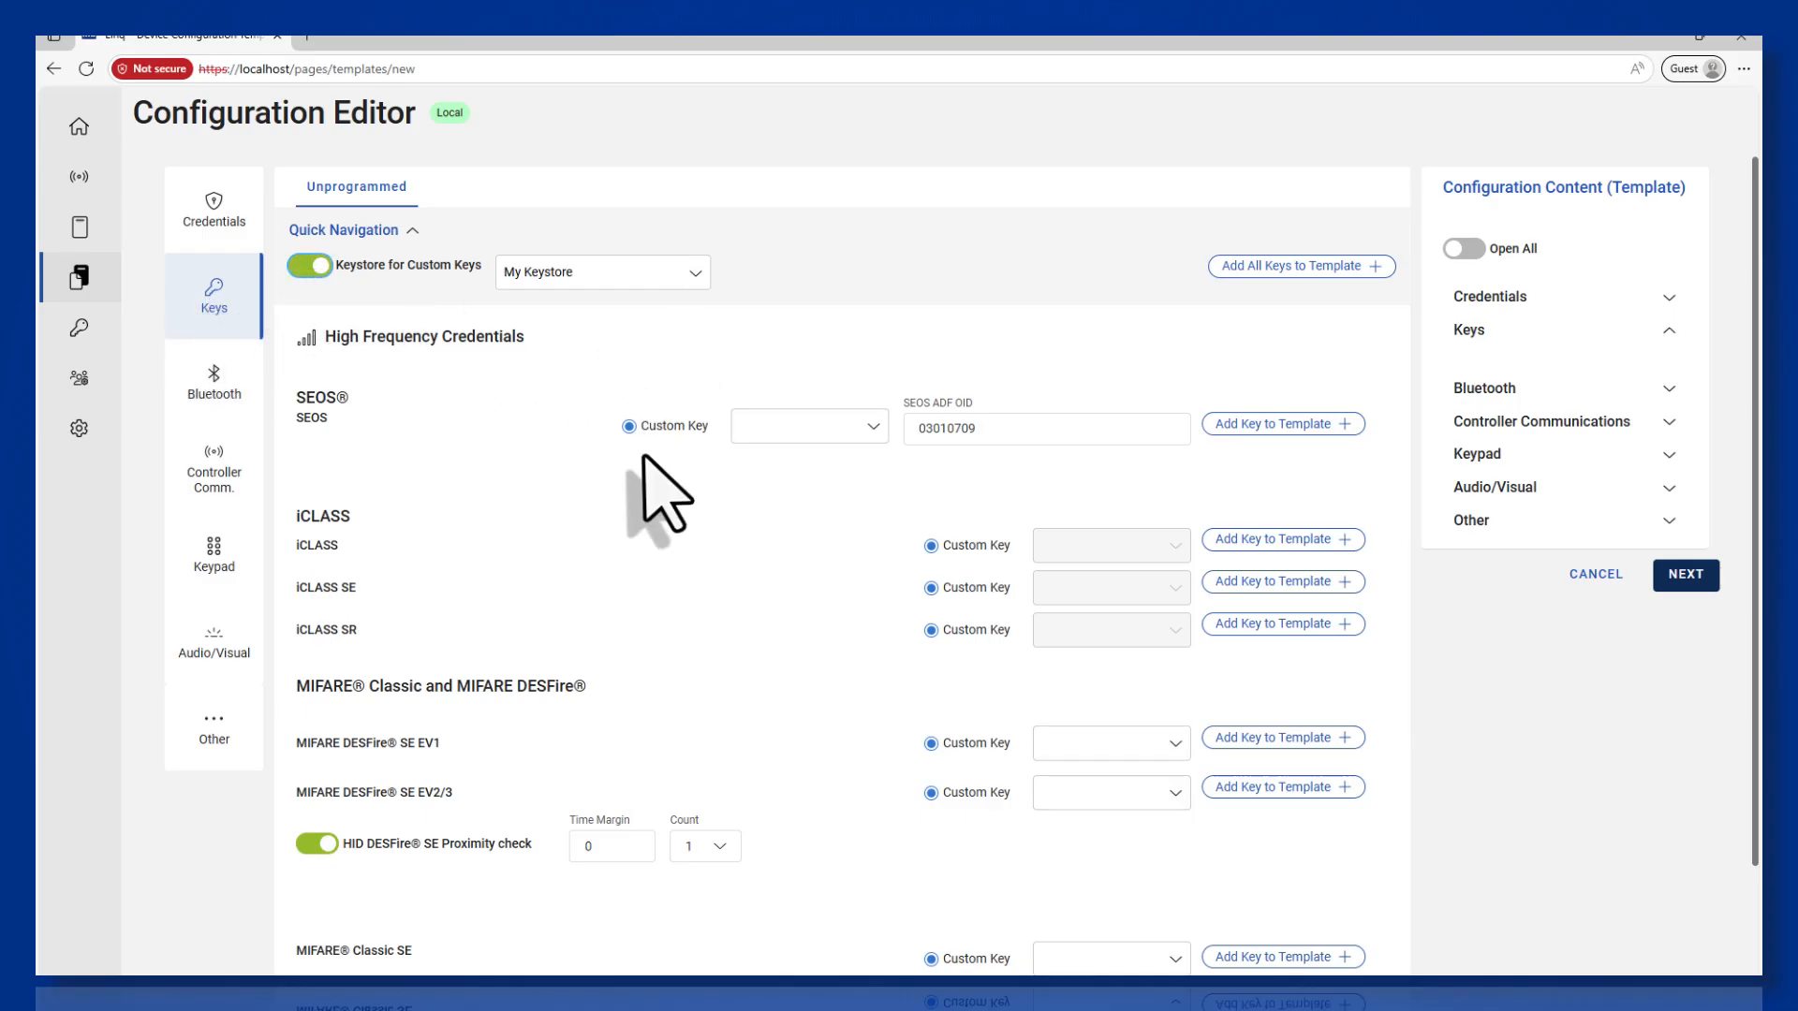
scroll(648, 473, "down", 2)
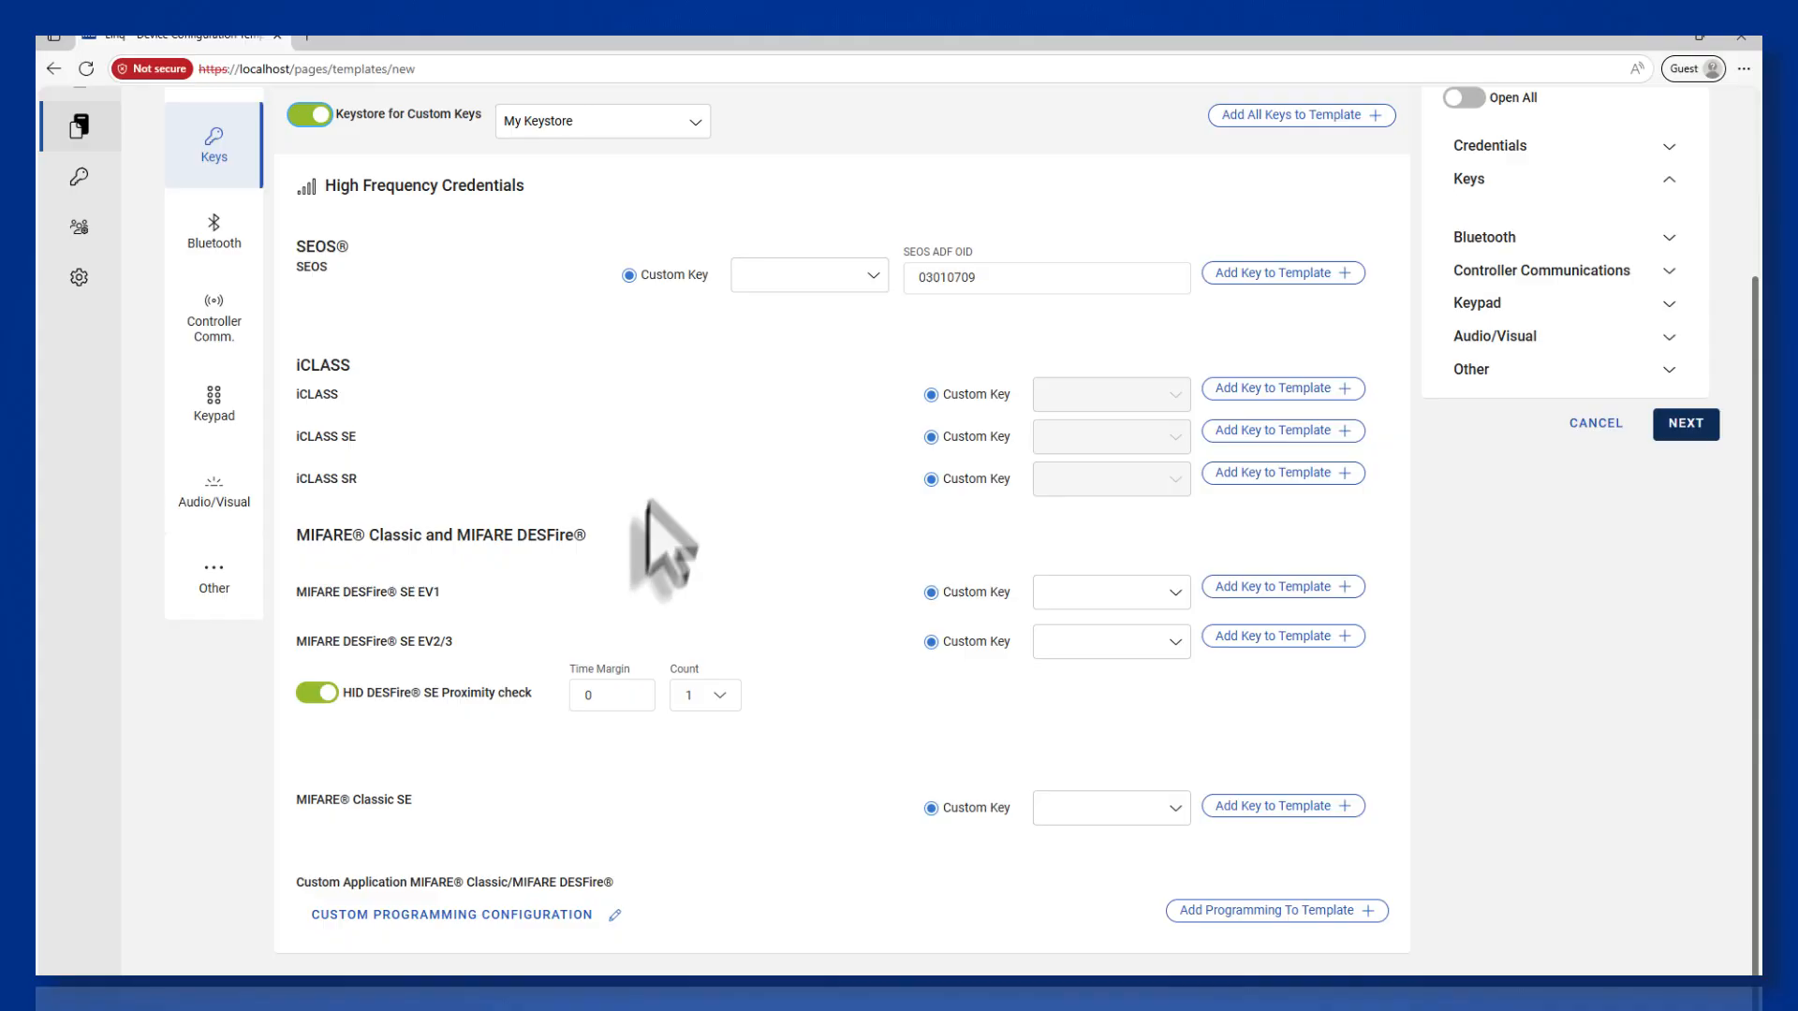
left_click(473, 913)
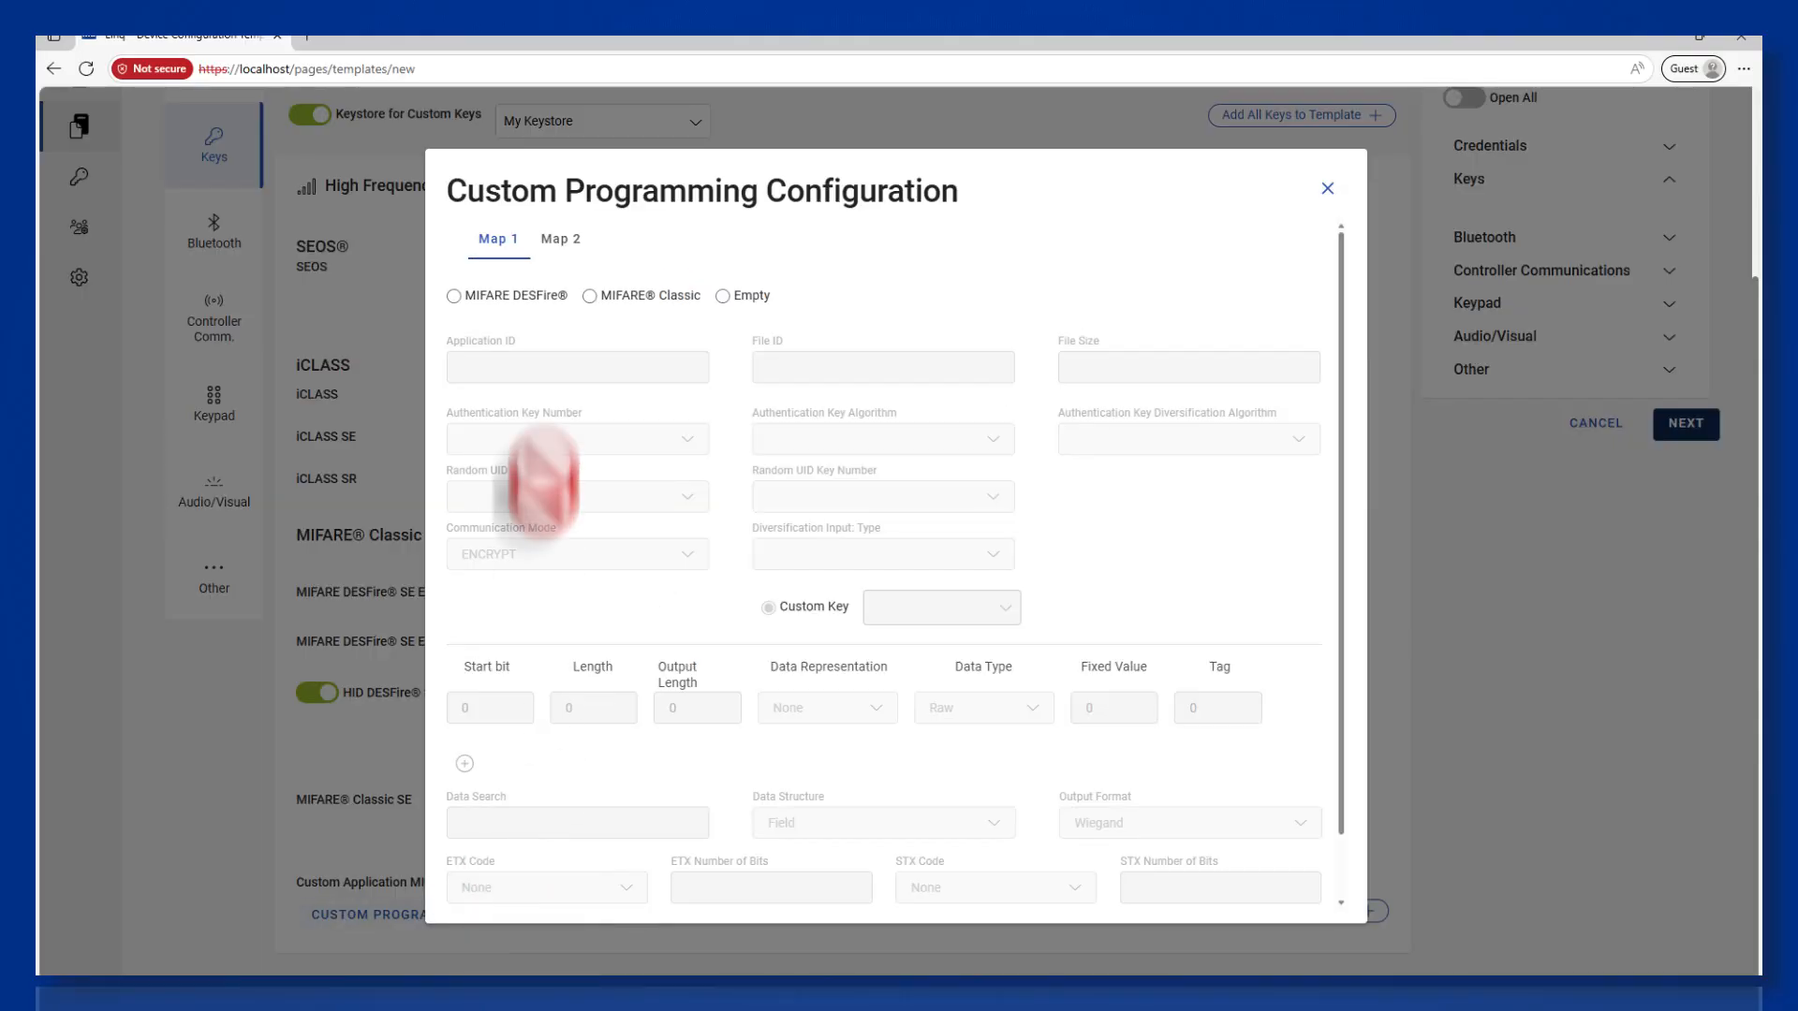
Set Map 1 to MIFARE DESFire with Application ID 0E7500, File ID 1 and File Size 4.
left_click(454, 297)
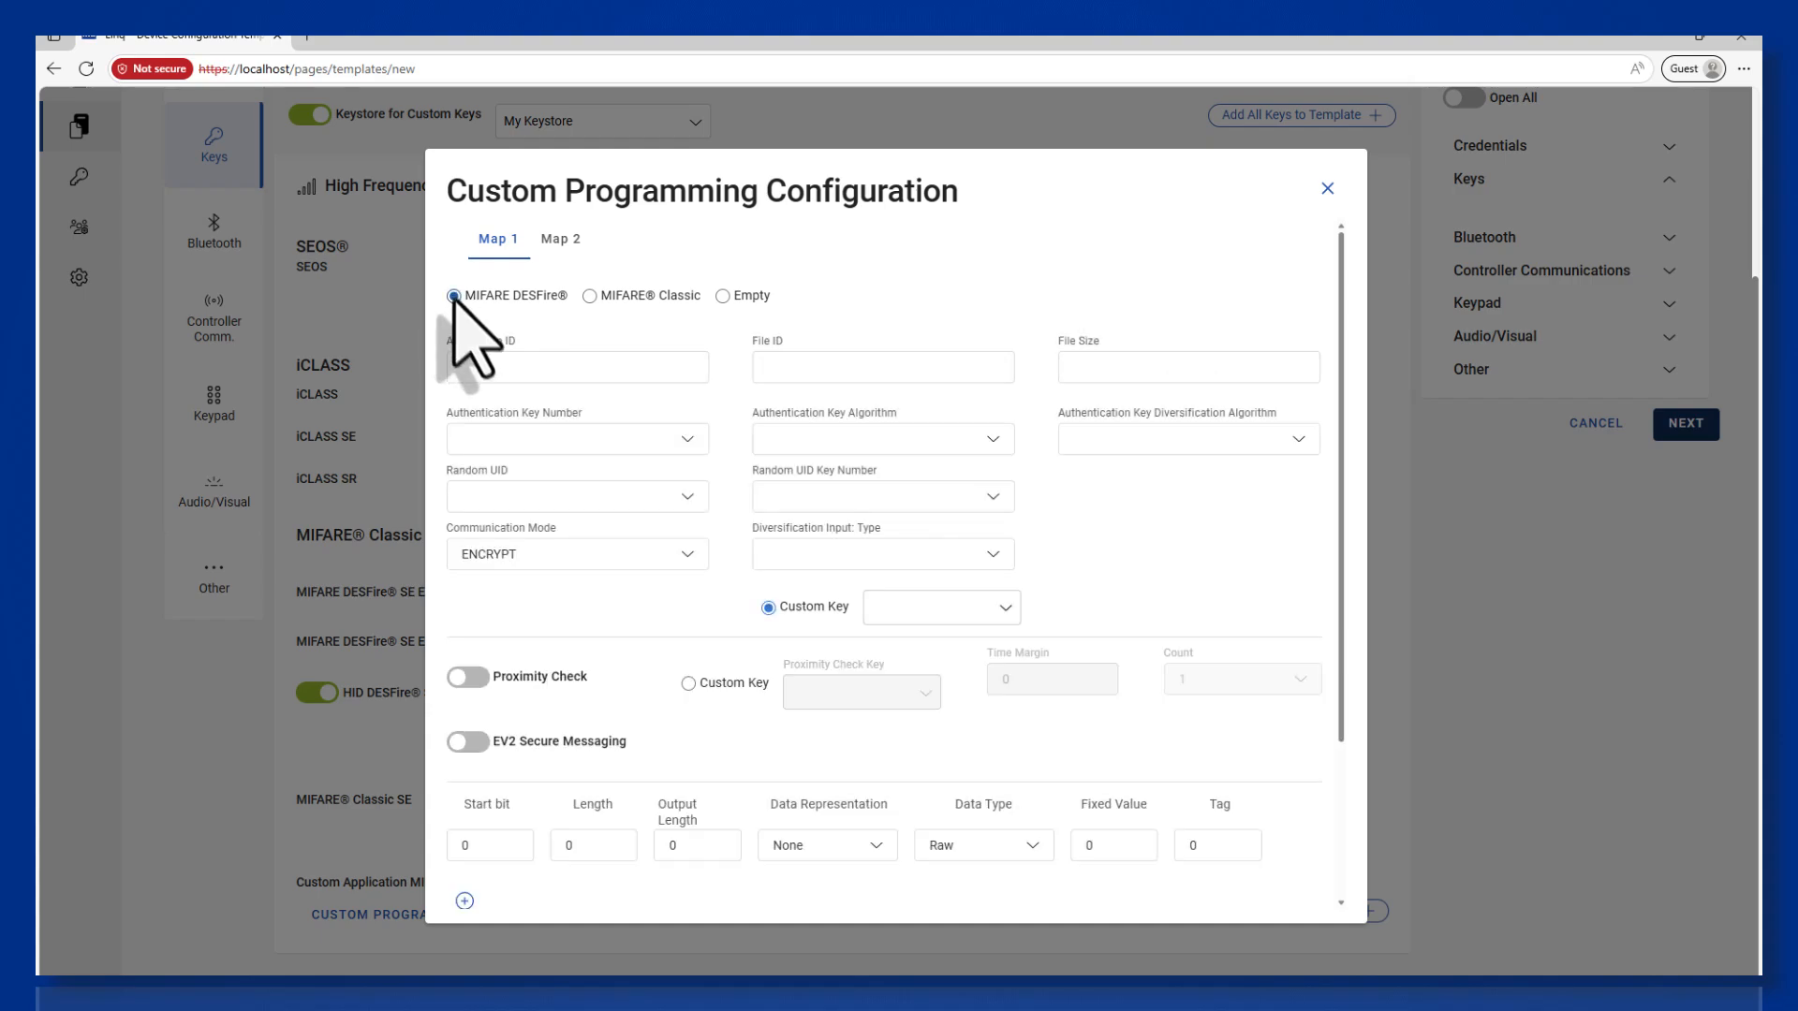
left_click(480, 373)
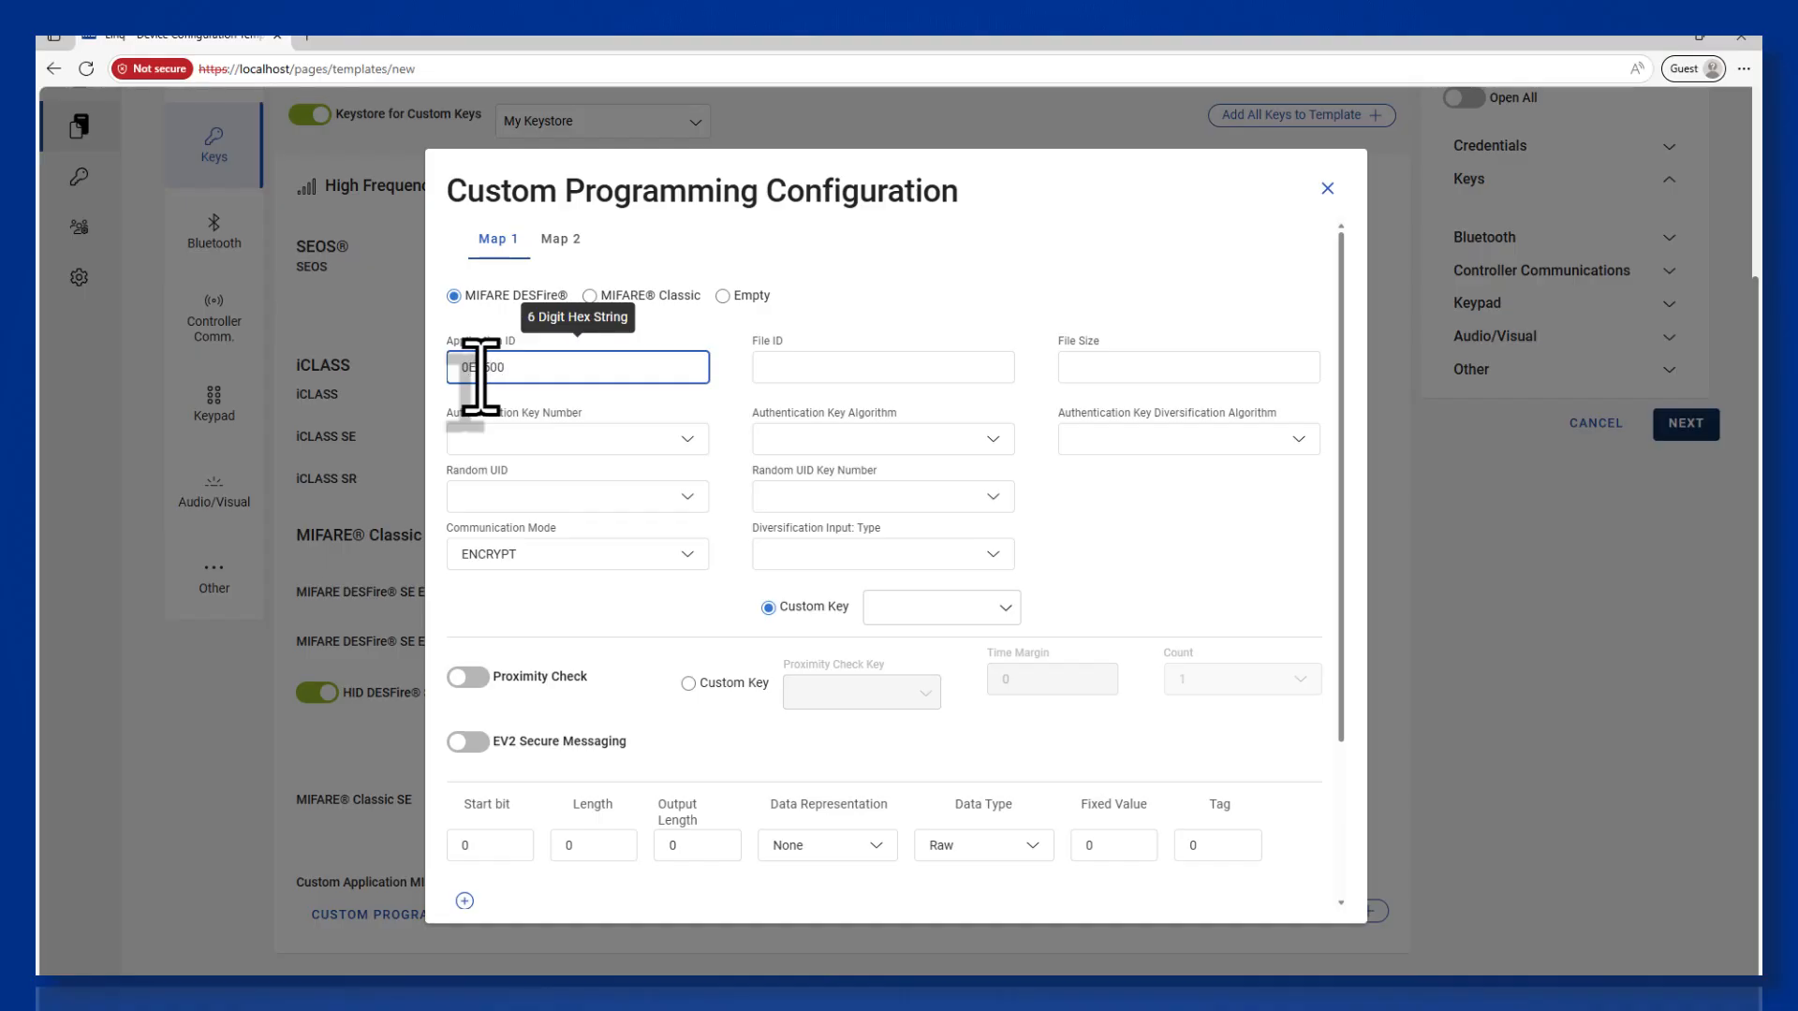
left_click(880, 375)
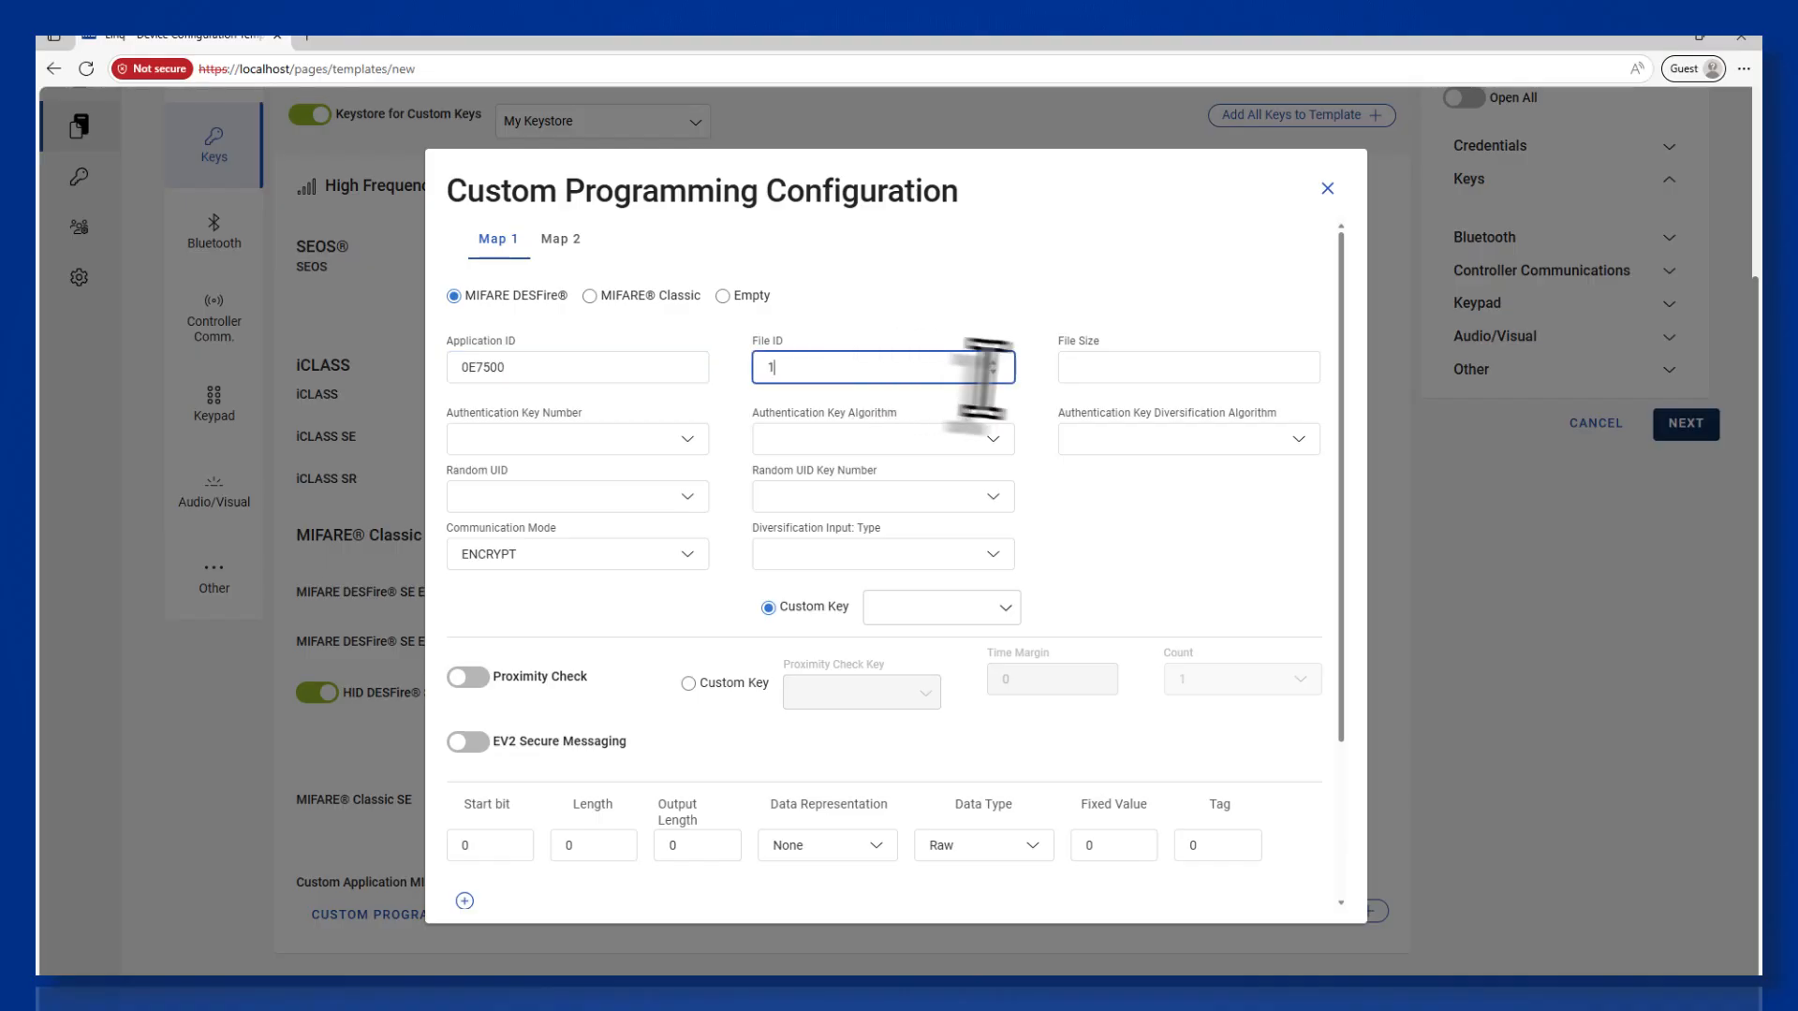
left_click(1076, 375)
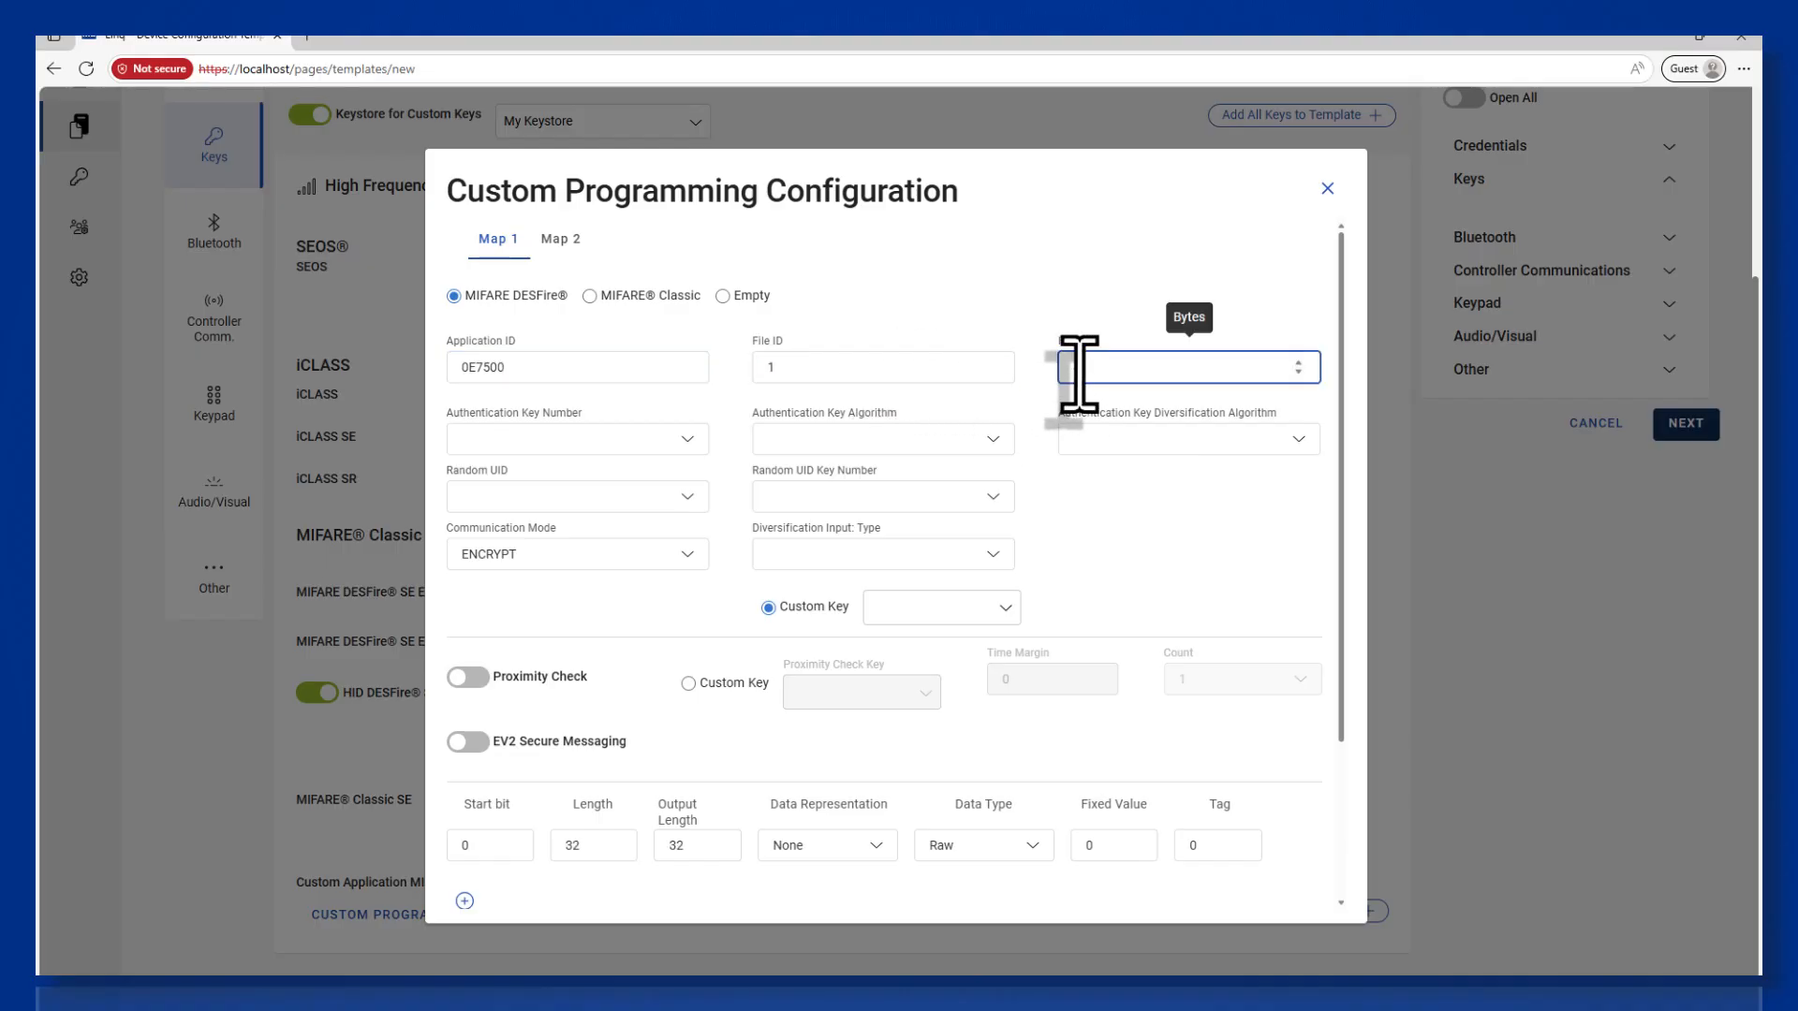
type("4")
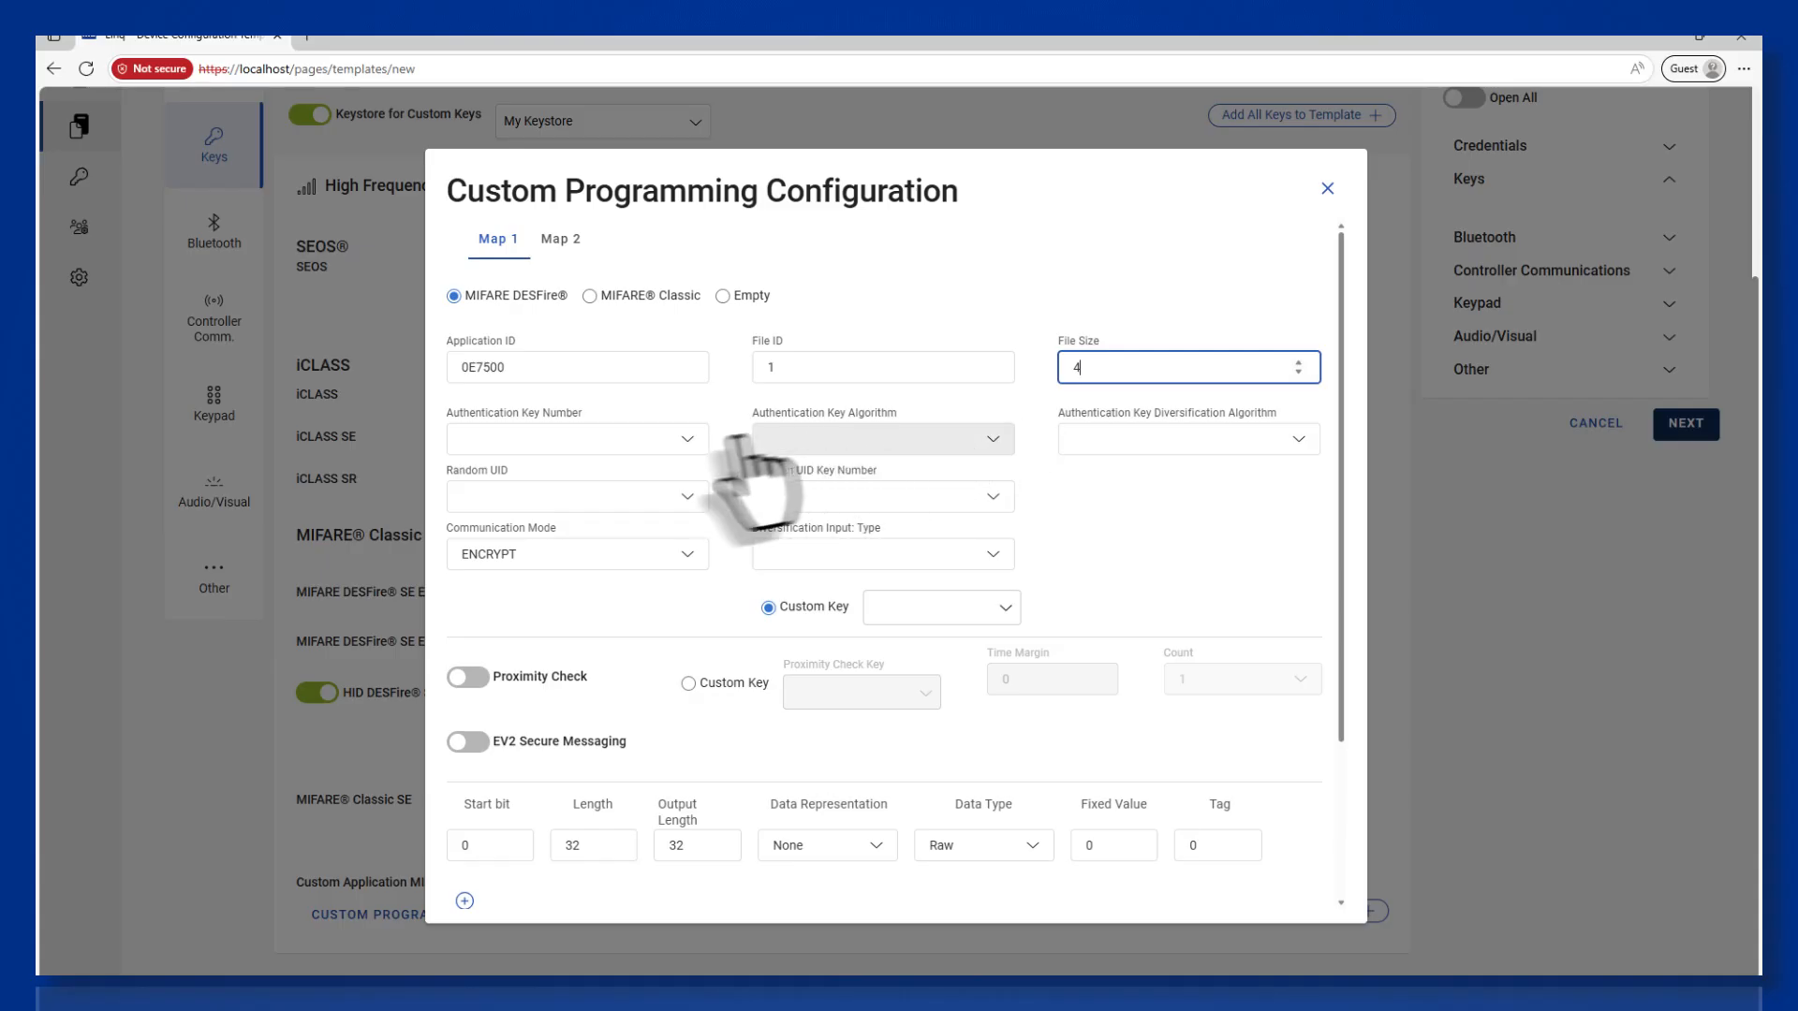
Set Map 1's authentication key number to Key2, algorithm to AES, and diversification algorithm to NXP AV1 AN0945.
left_click(686, 440)
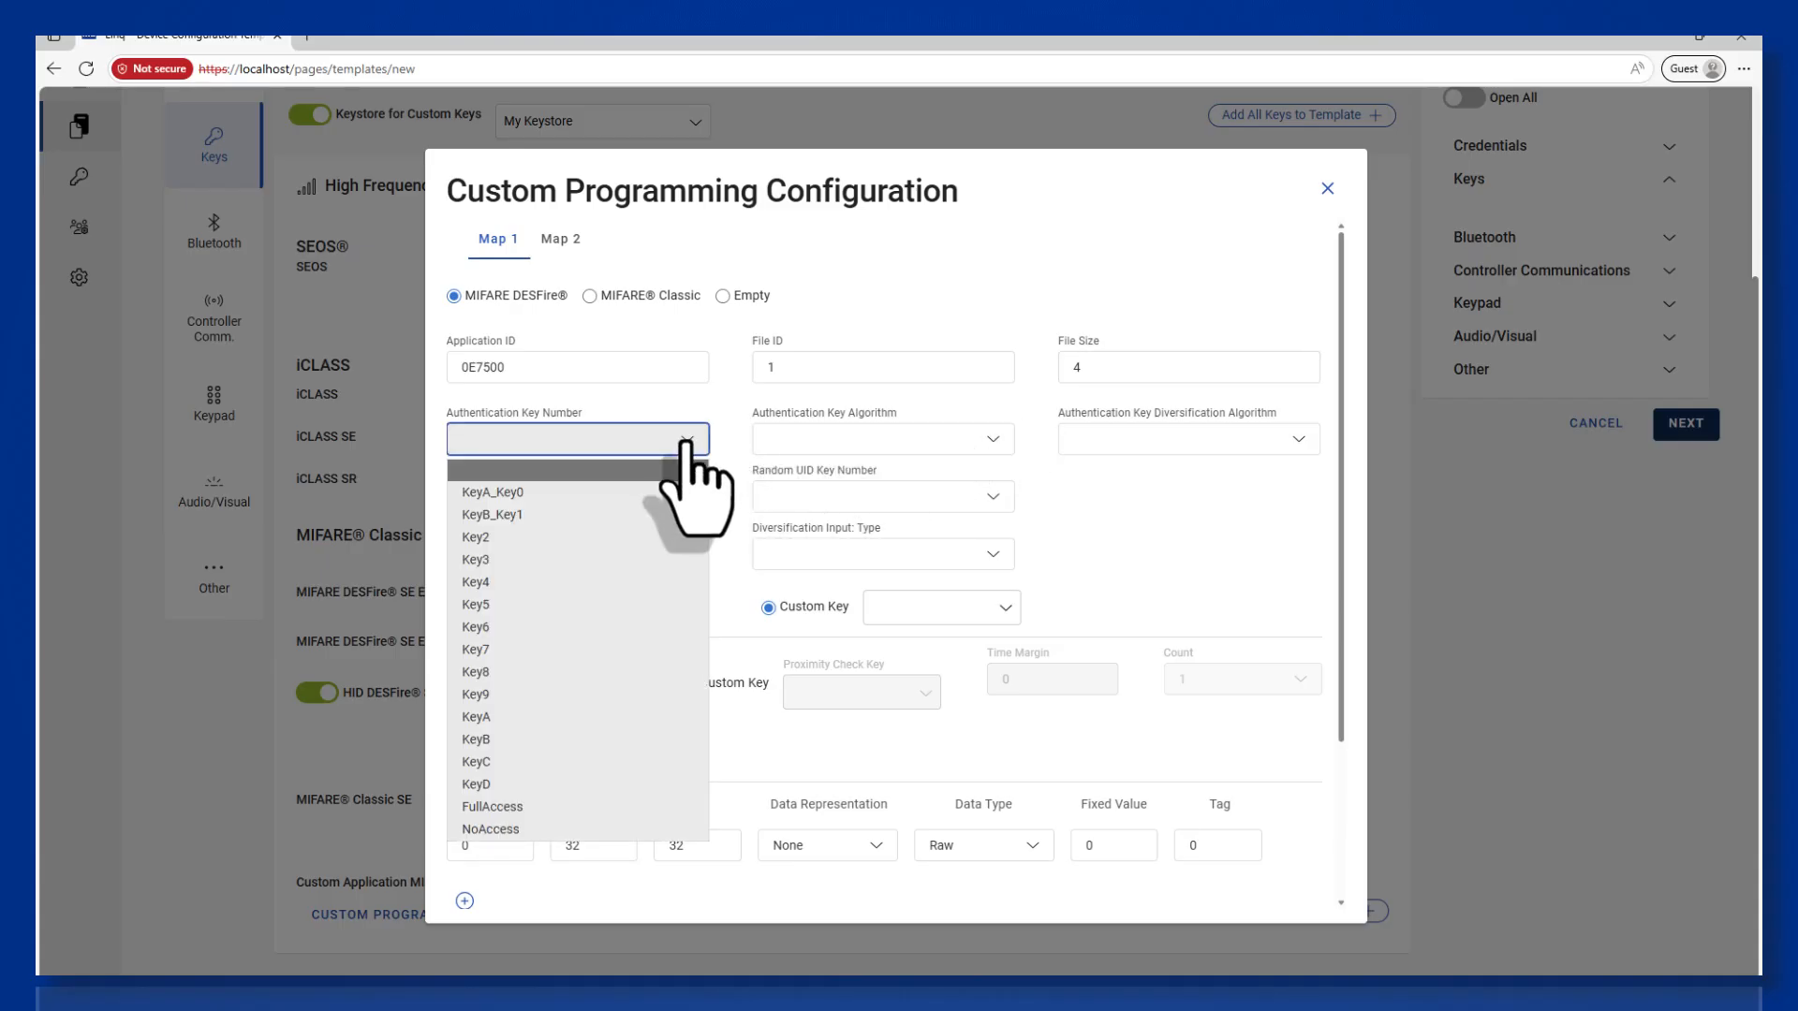
left_click(669, 537)
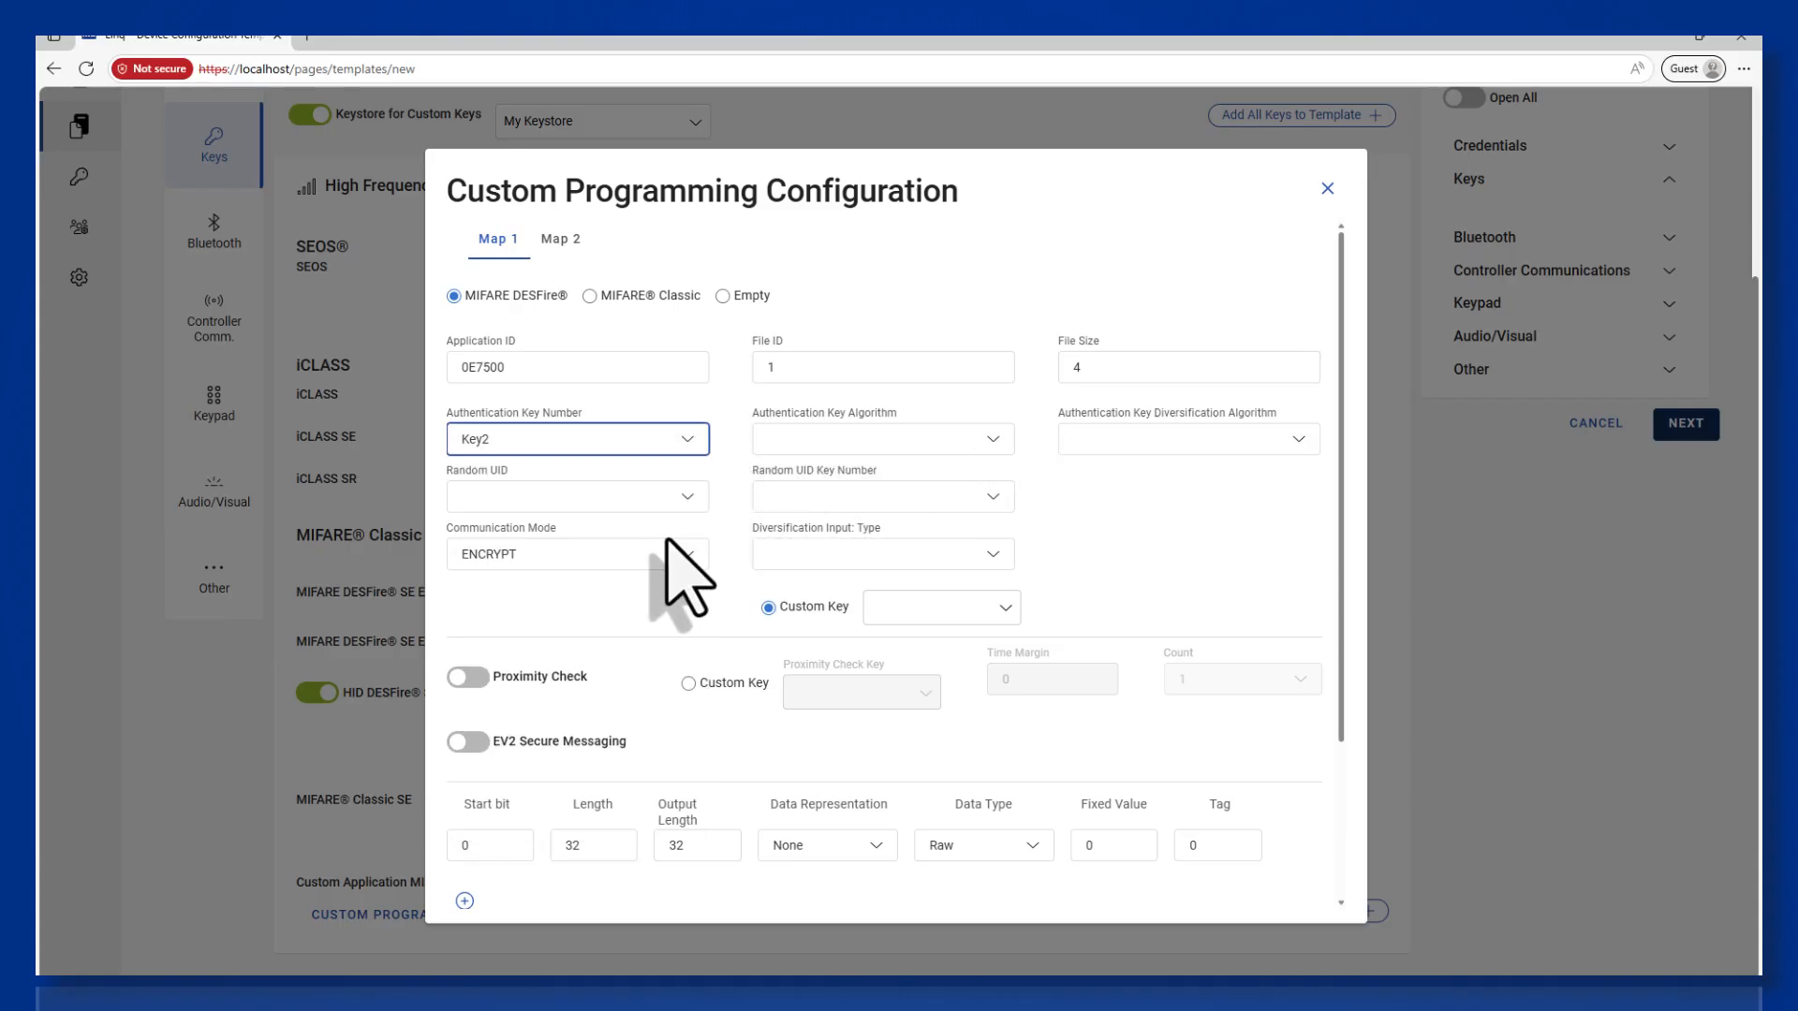
left_click(994, 440)
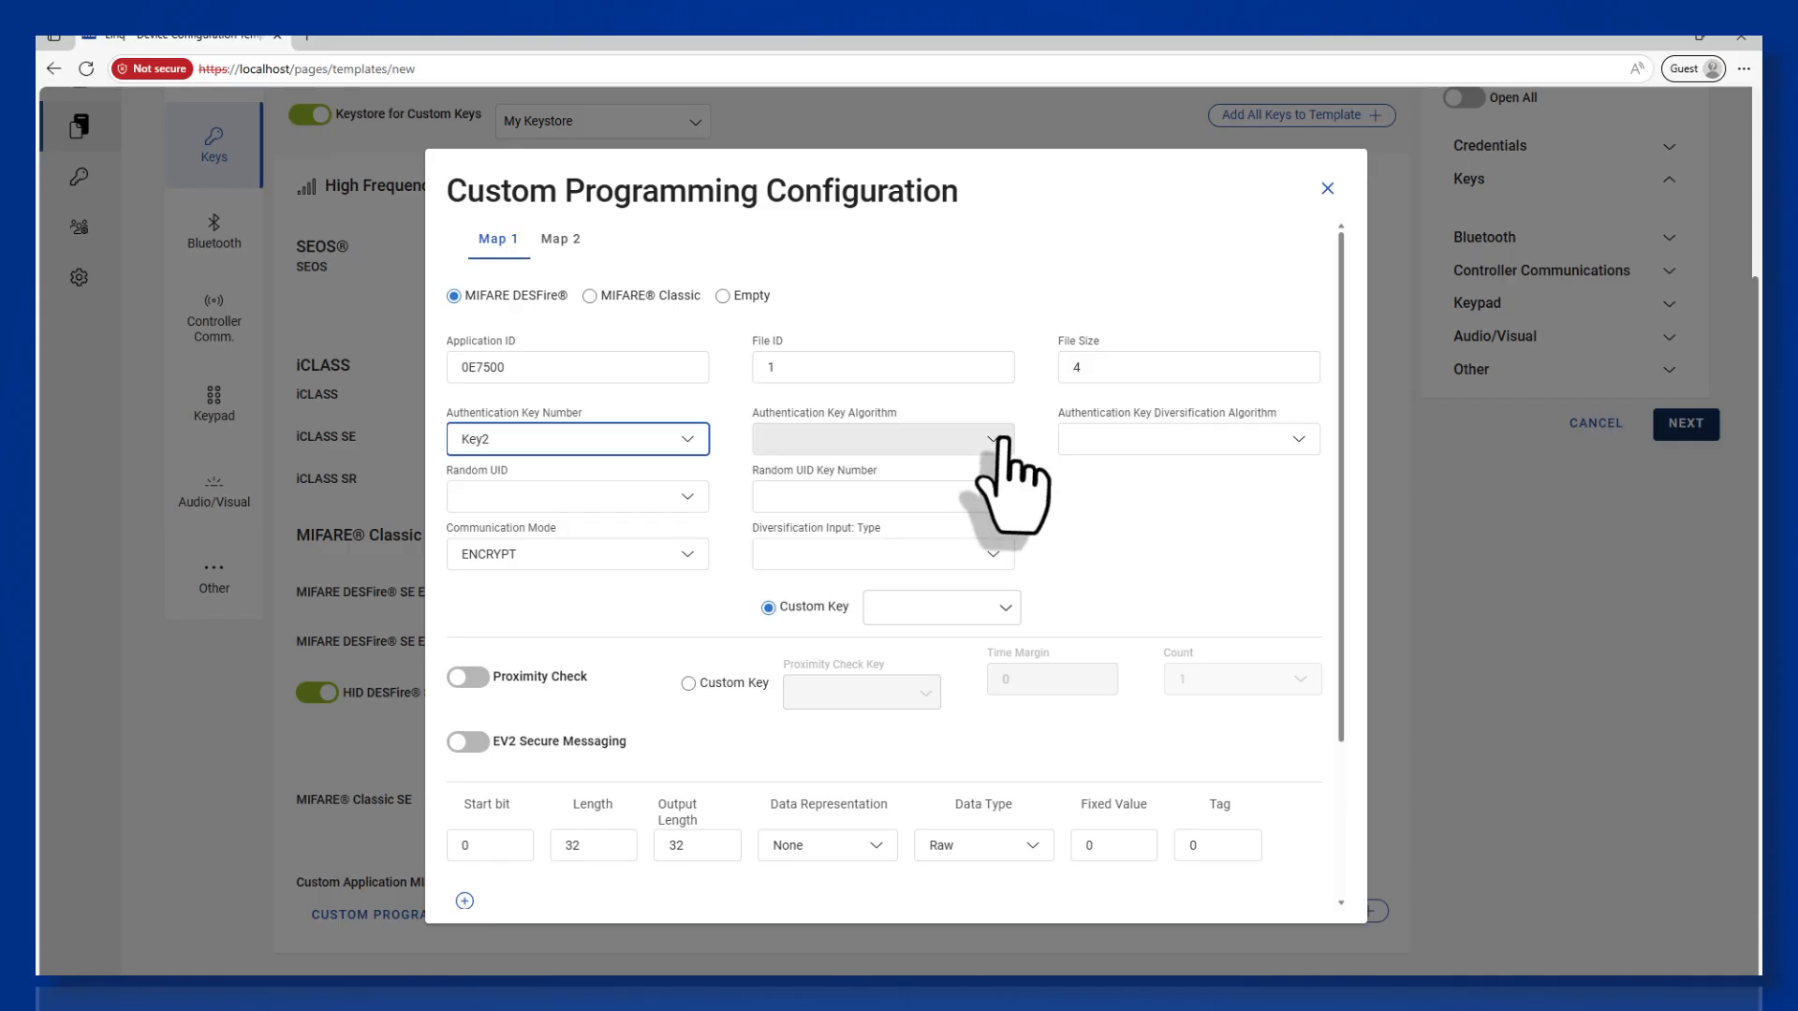
left_click(953, 538)
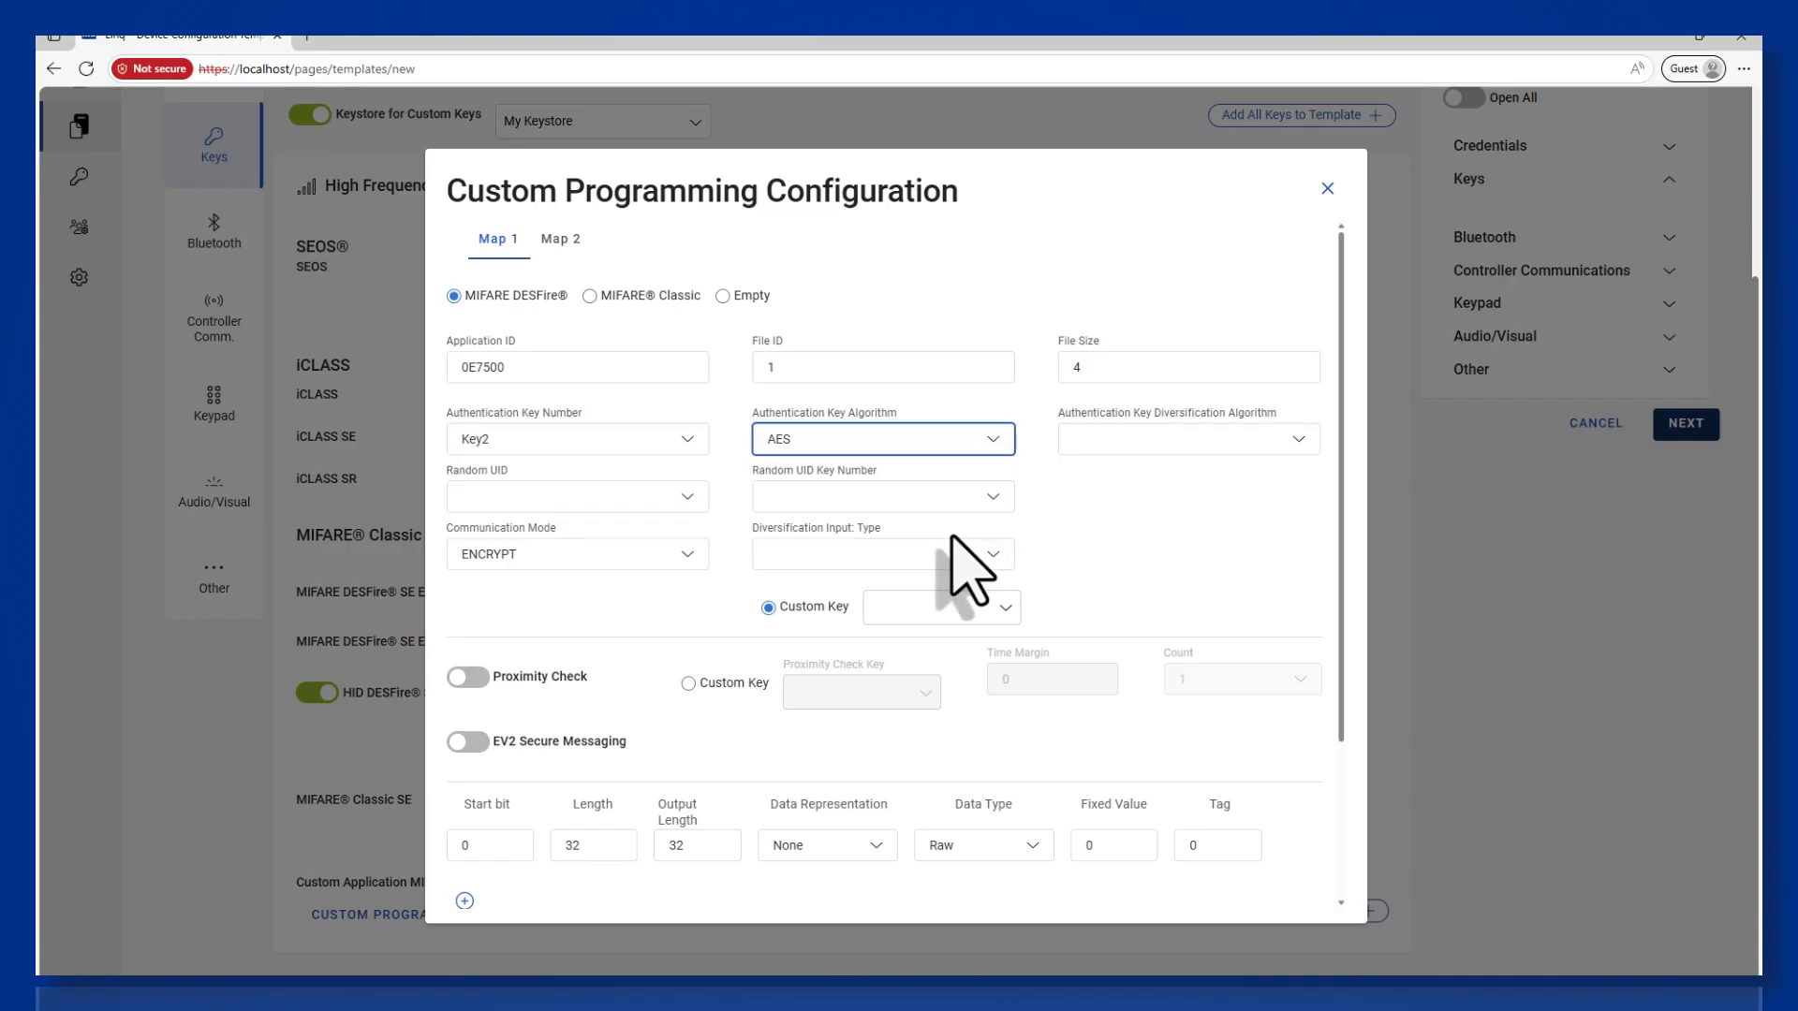
left_click(1225, 452)
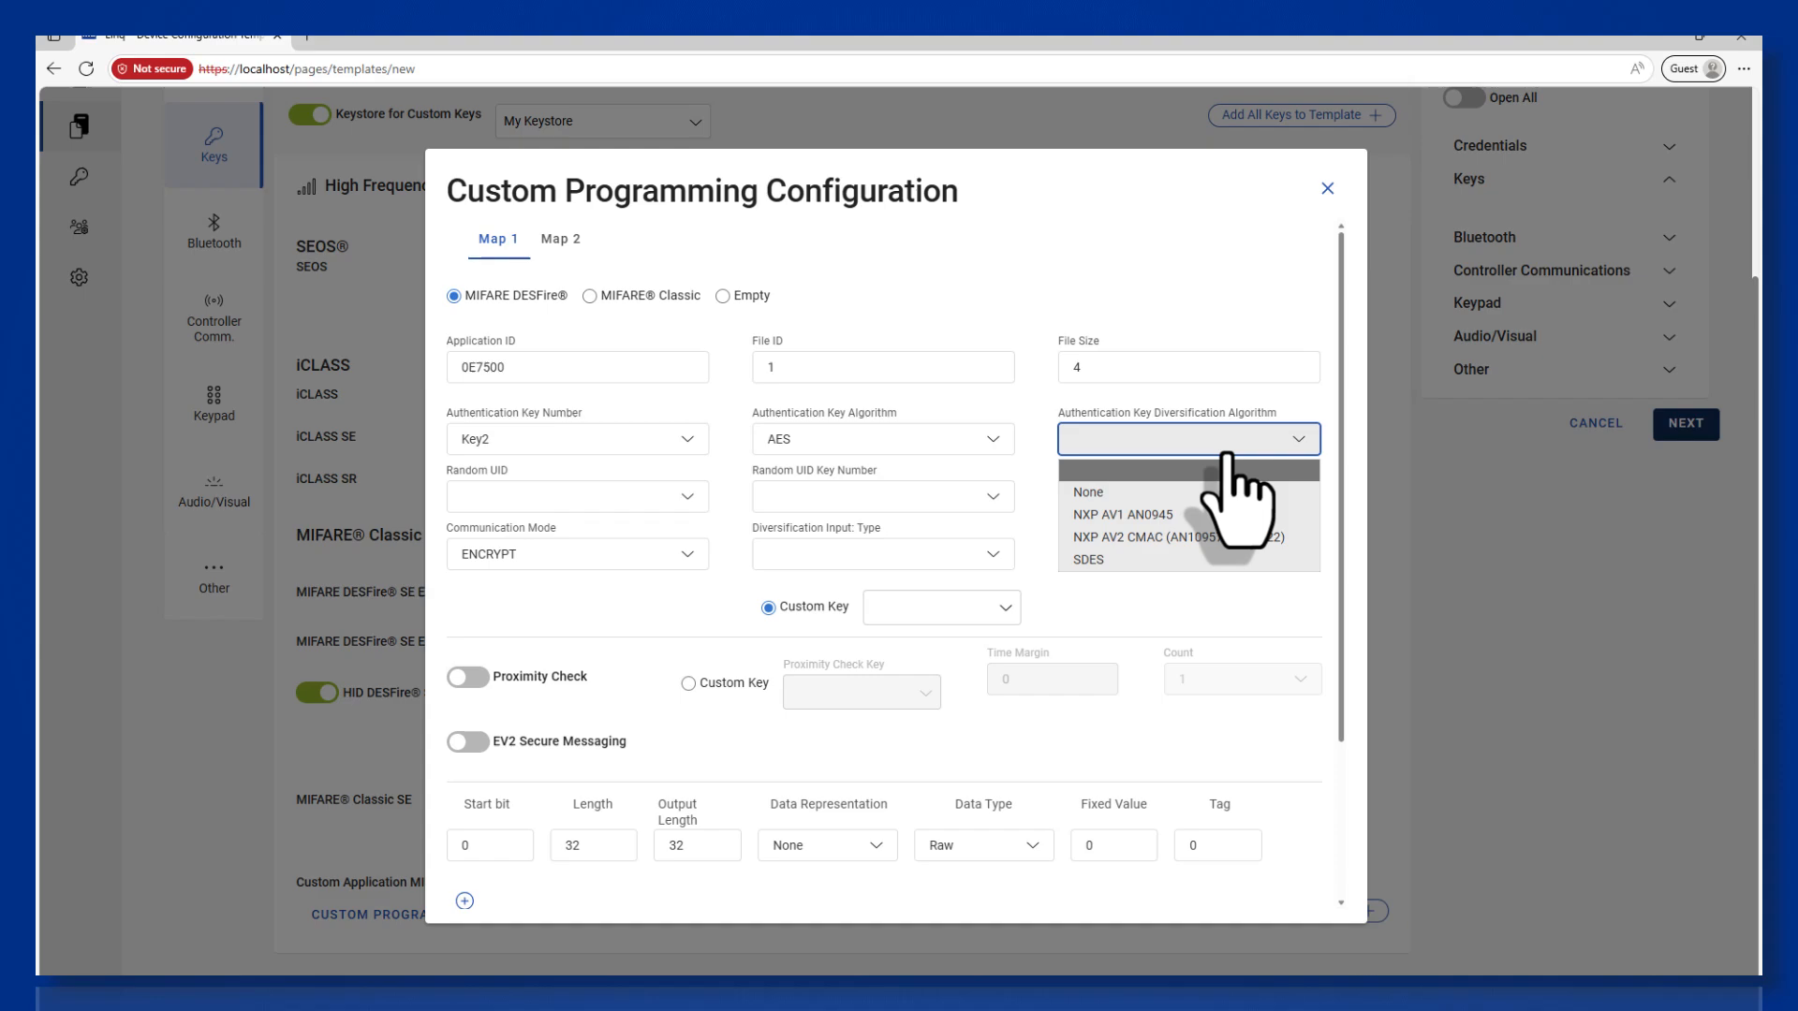
left_click(1222, 513)
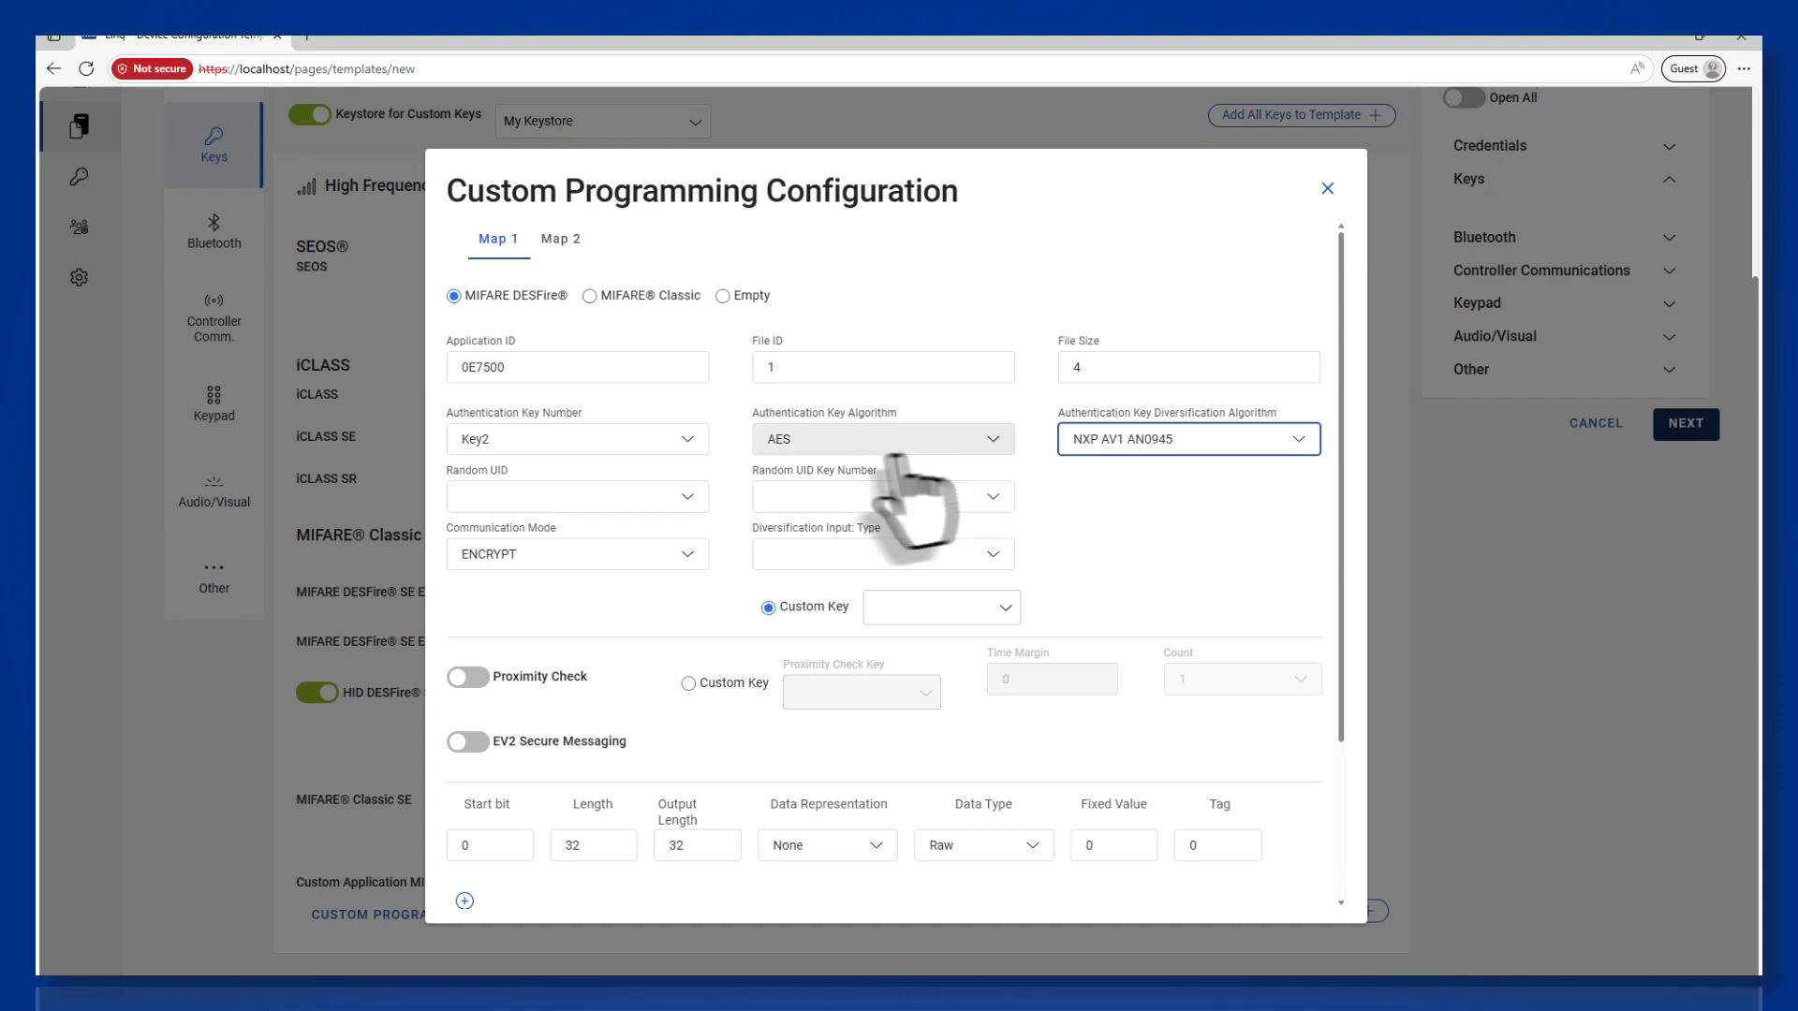
Set Random UID to AES with key number KeyA_Key0, and assign the custom NXP MIFARE DESFire key as the authentication custom key.
left_click(690, 501)
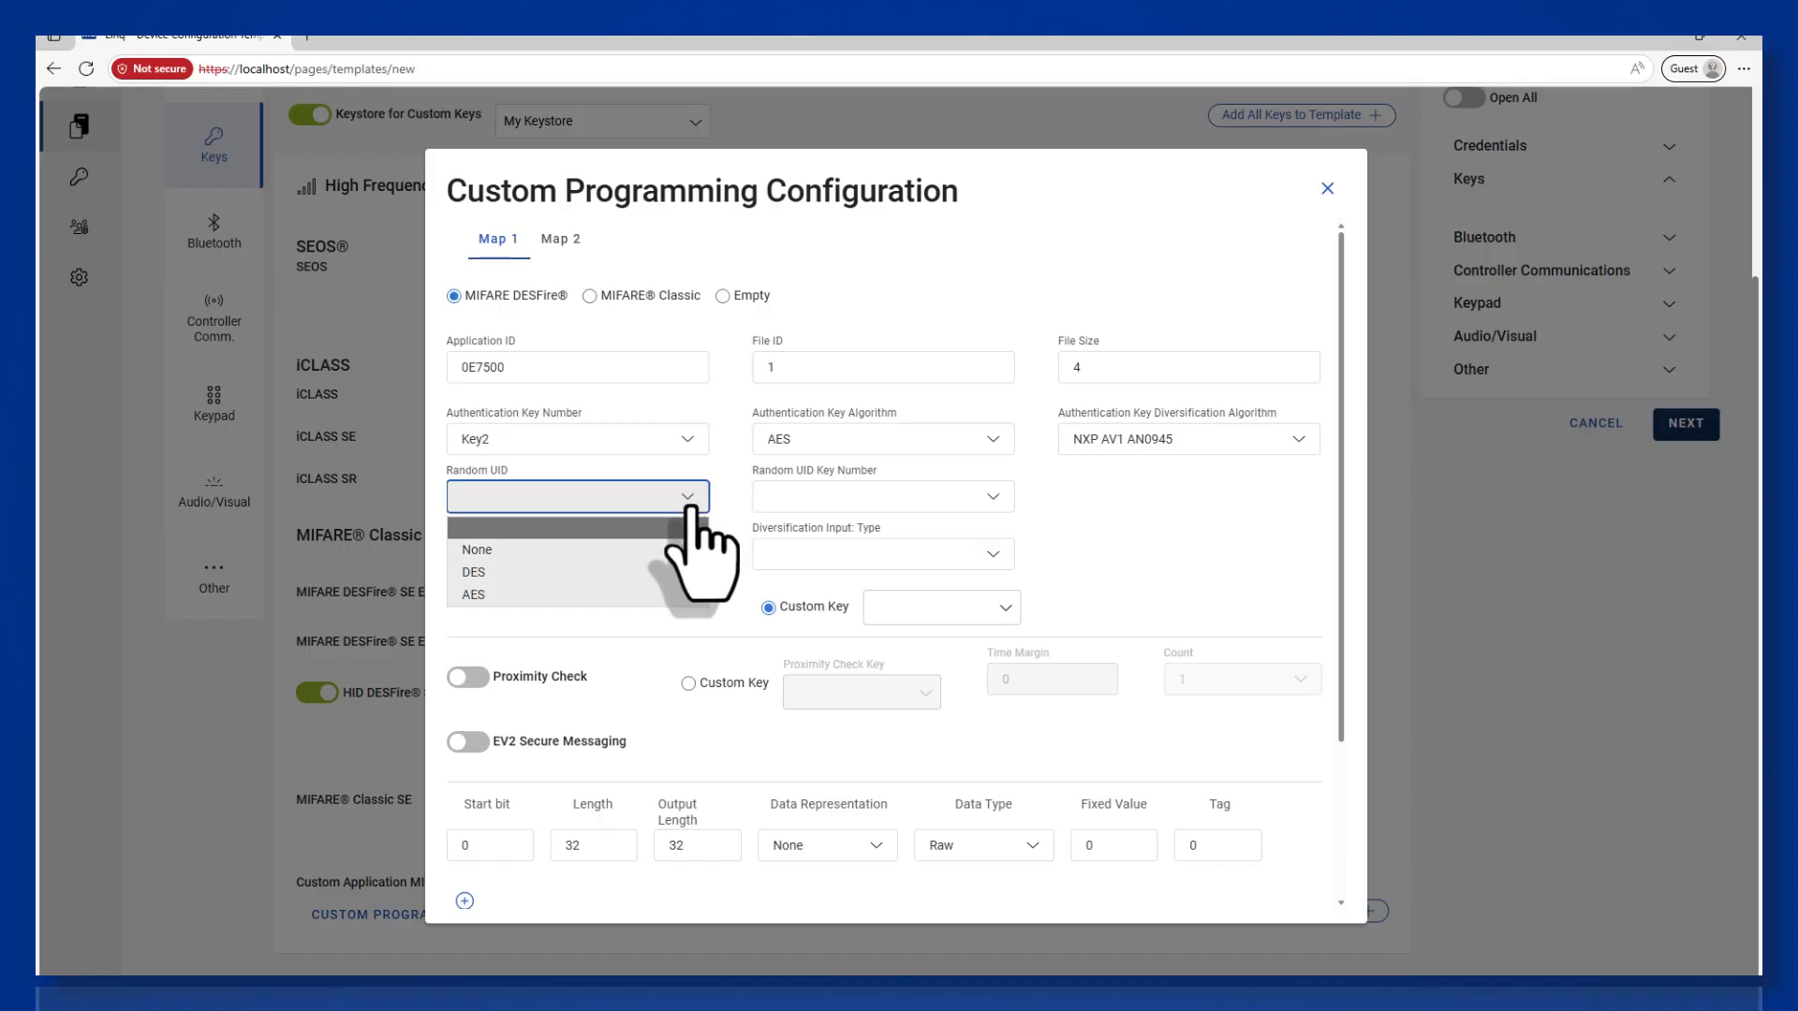
left_click(690, 595)
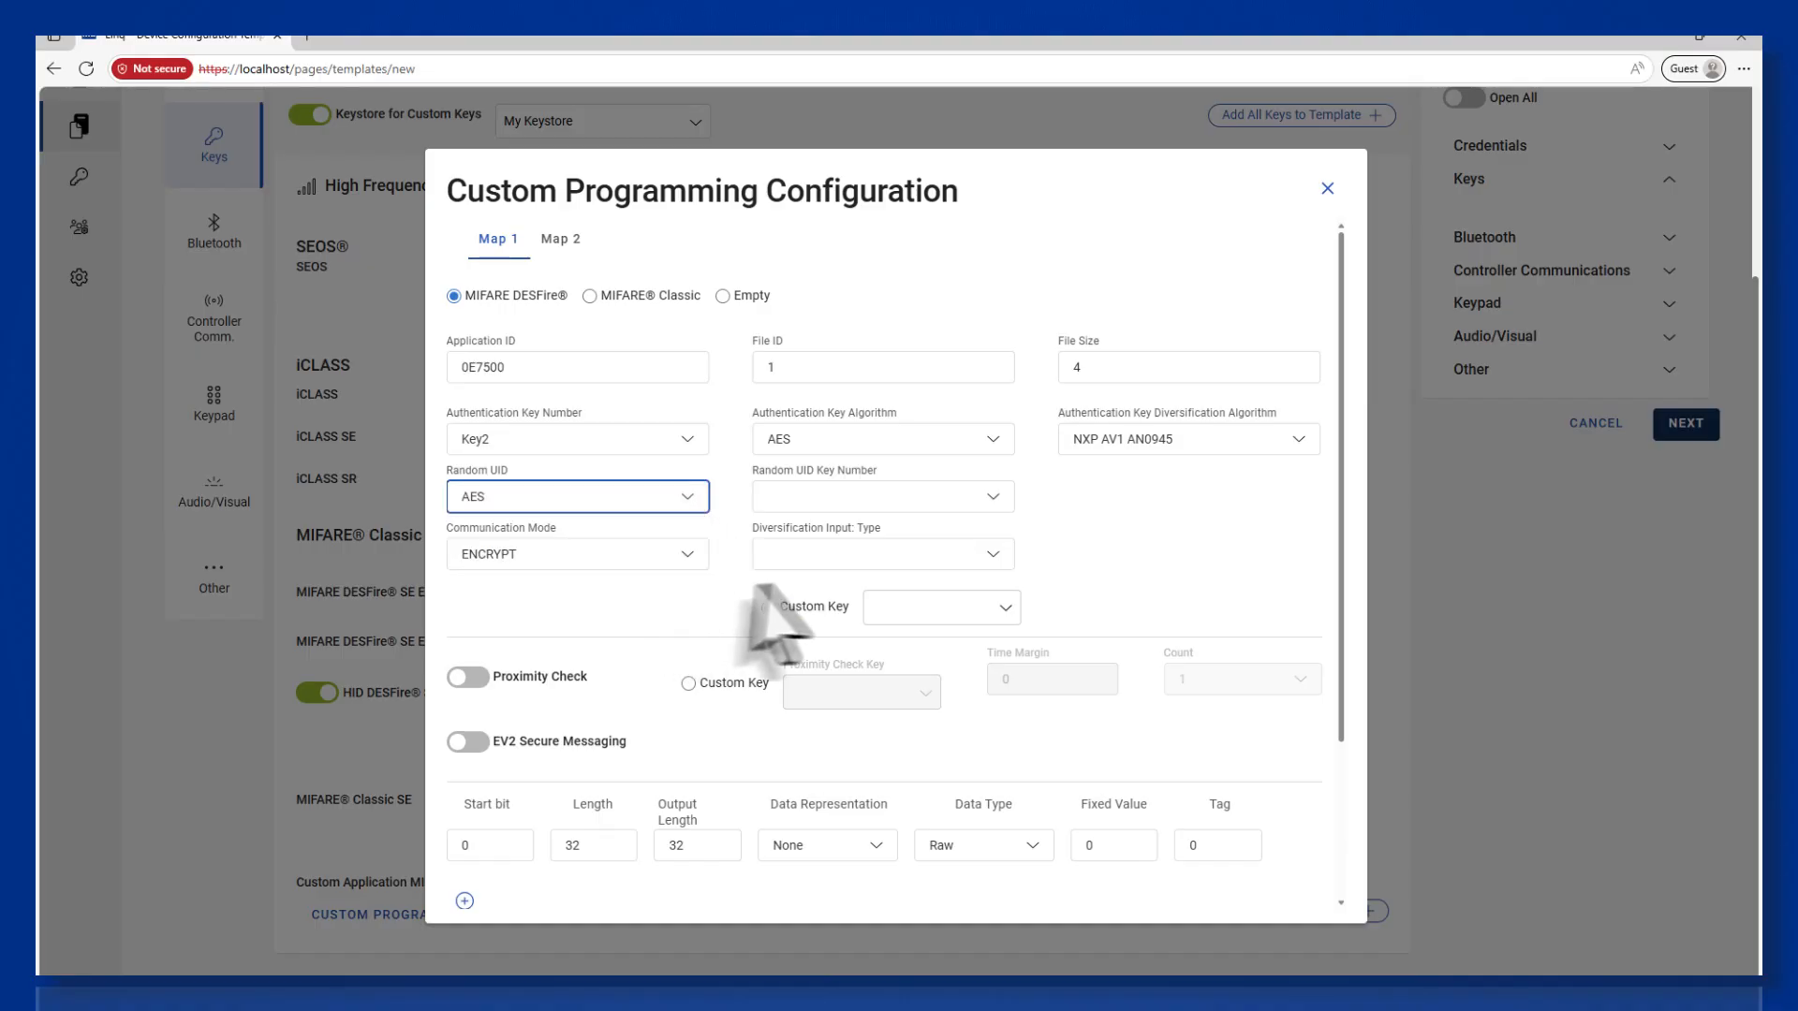
left_click(1000, 504)
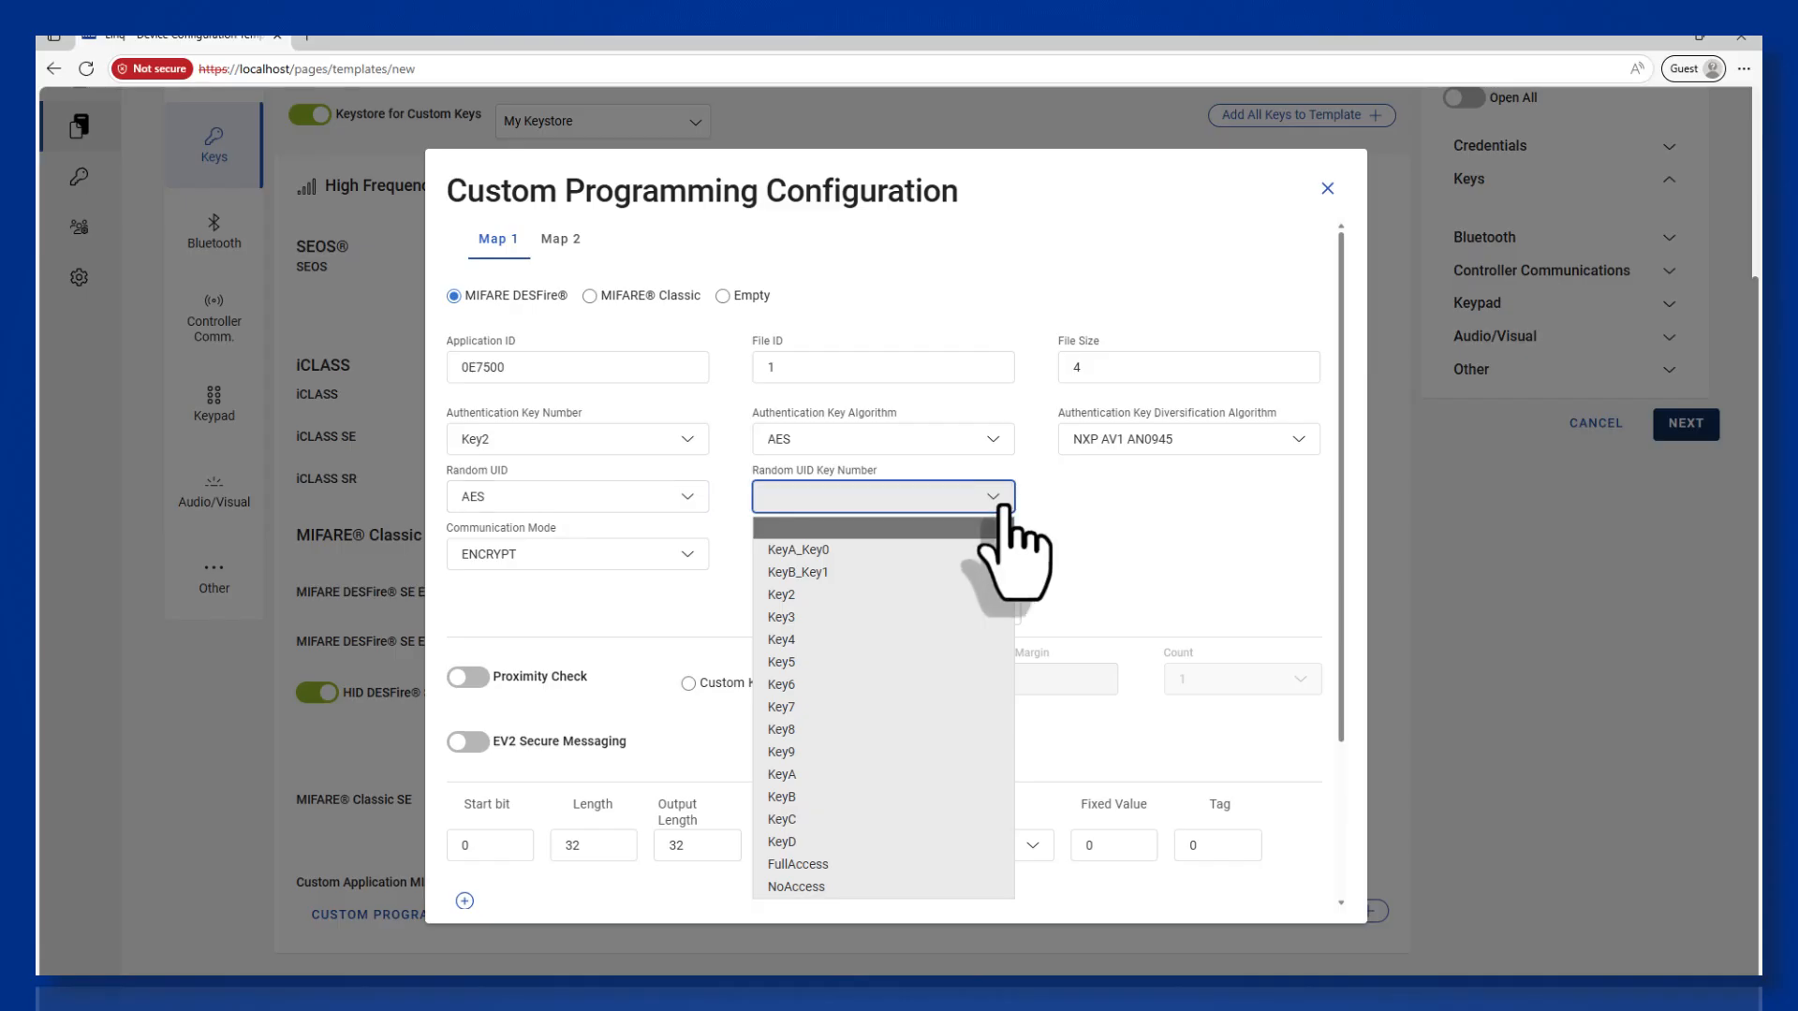
left_click(986, 549)
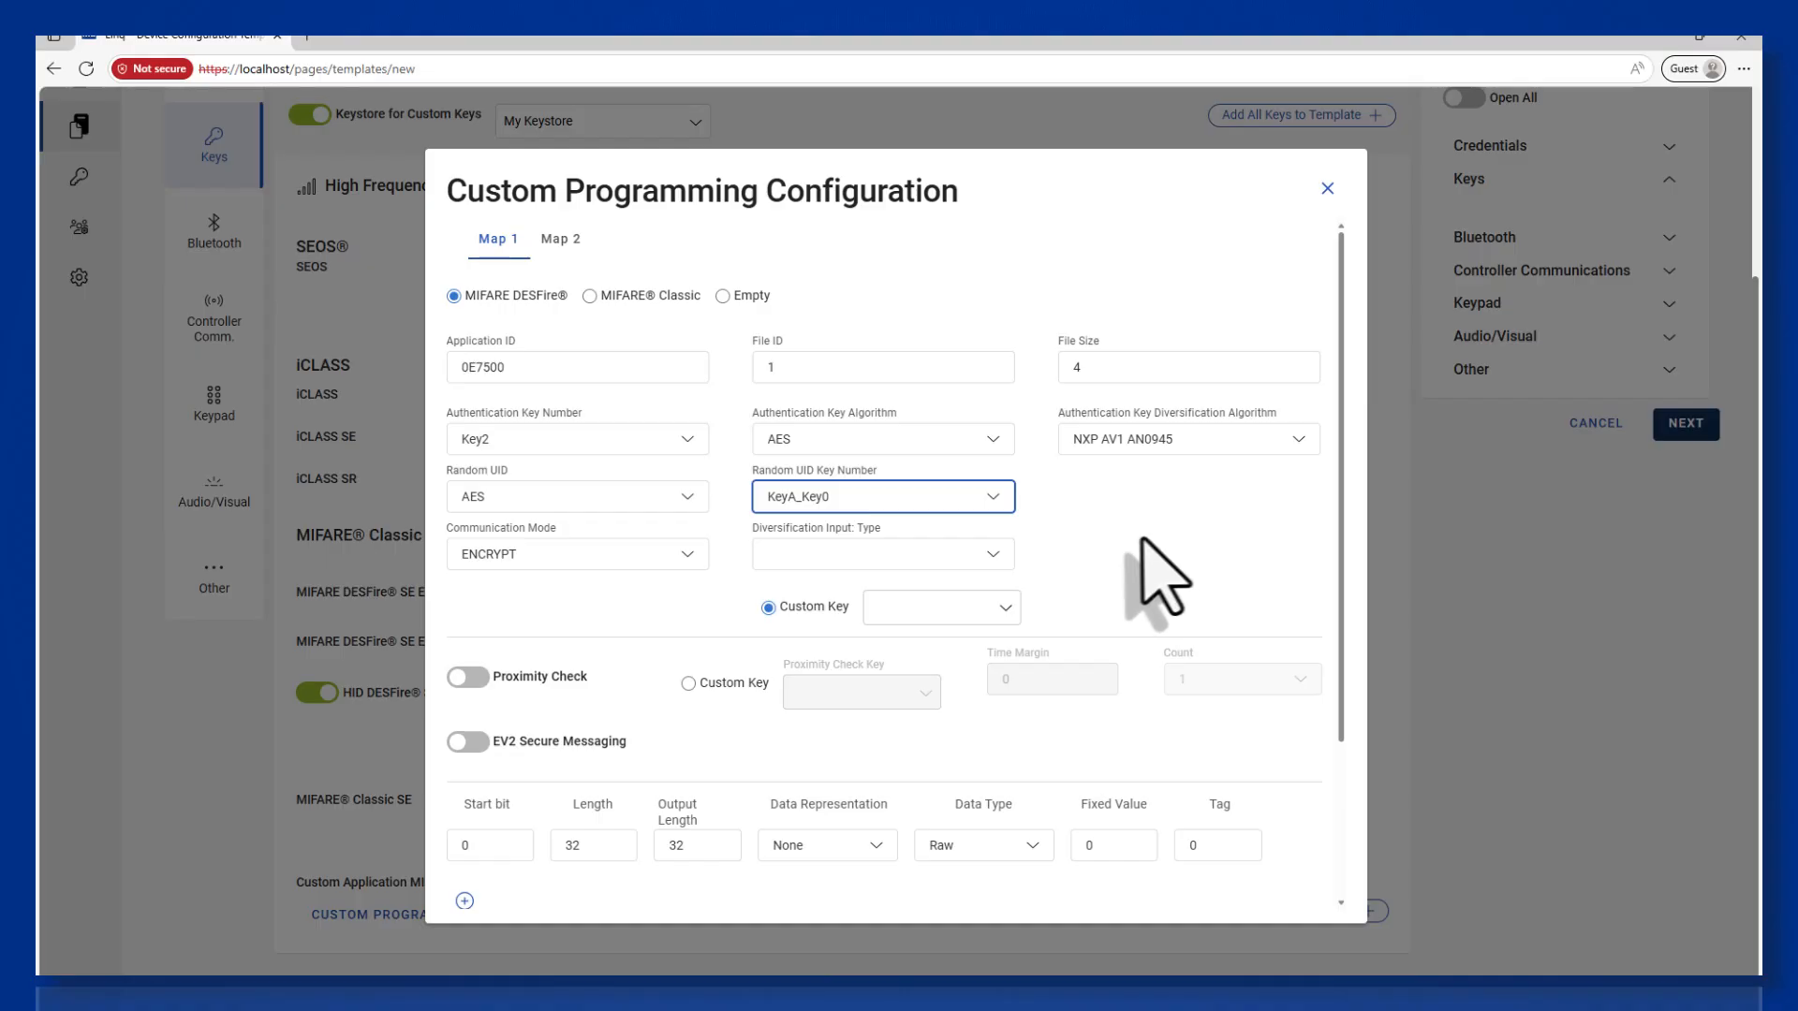
left_click(1007, 606)
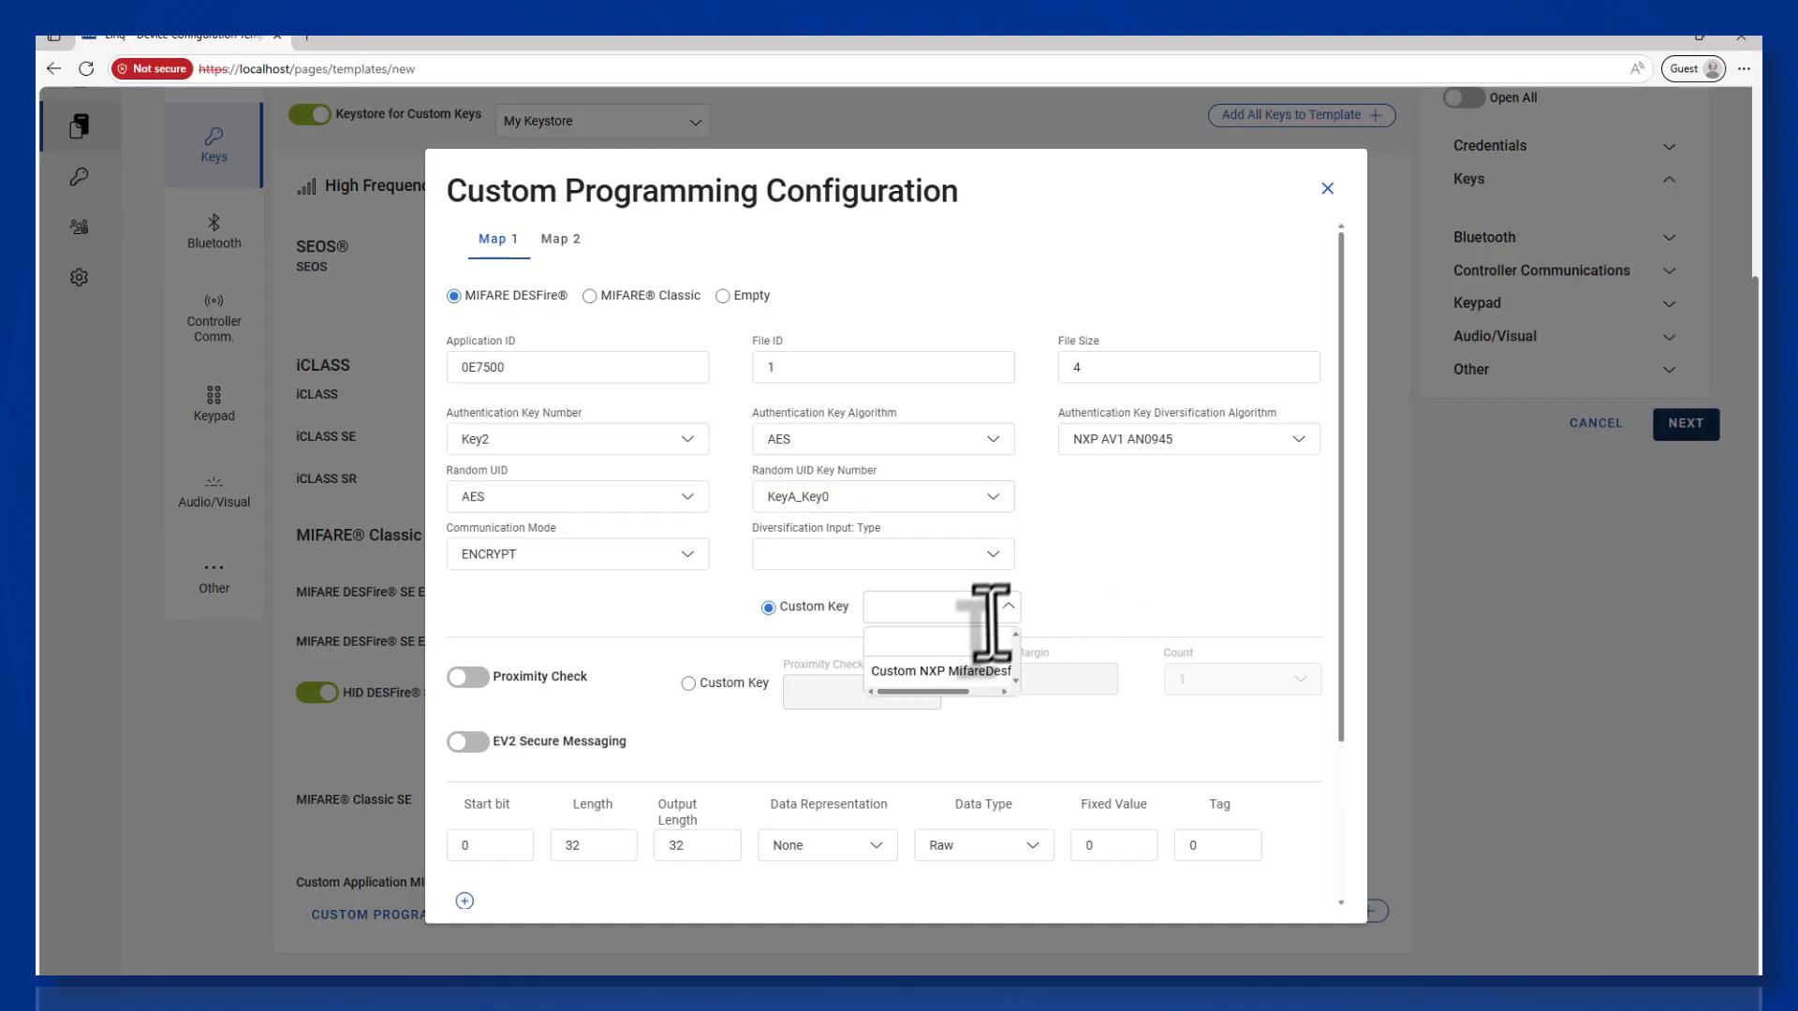
left_click(970, 673)
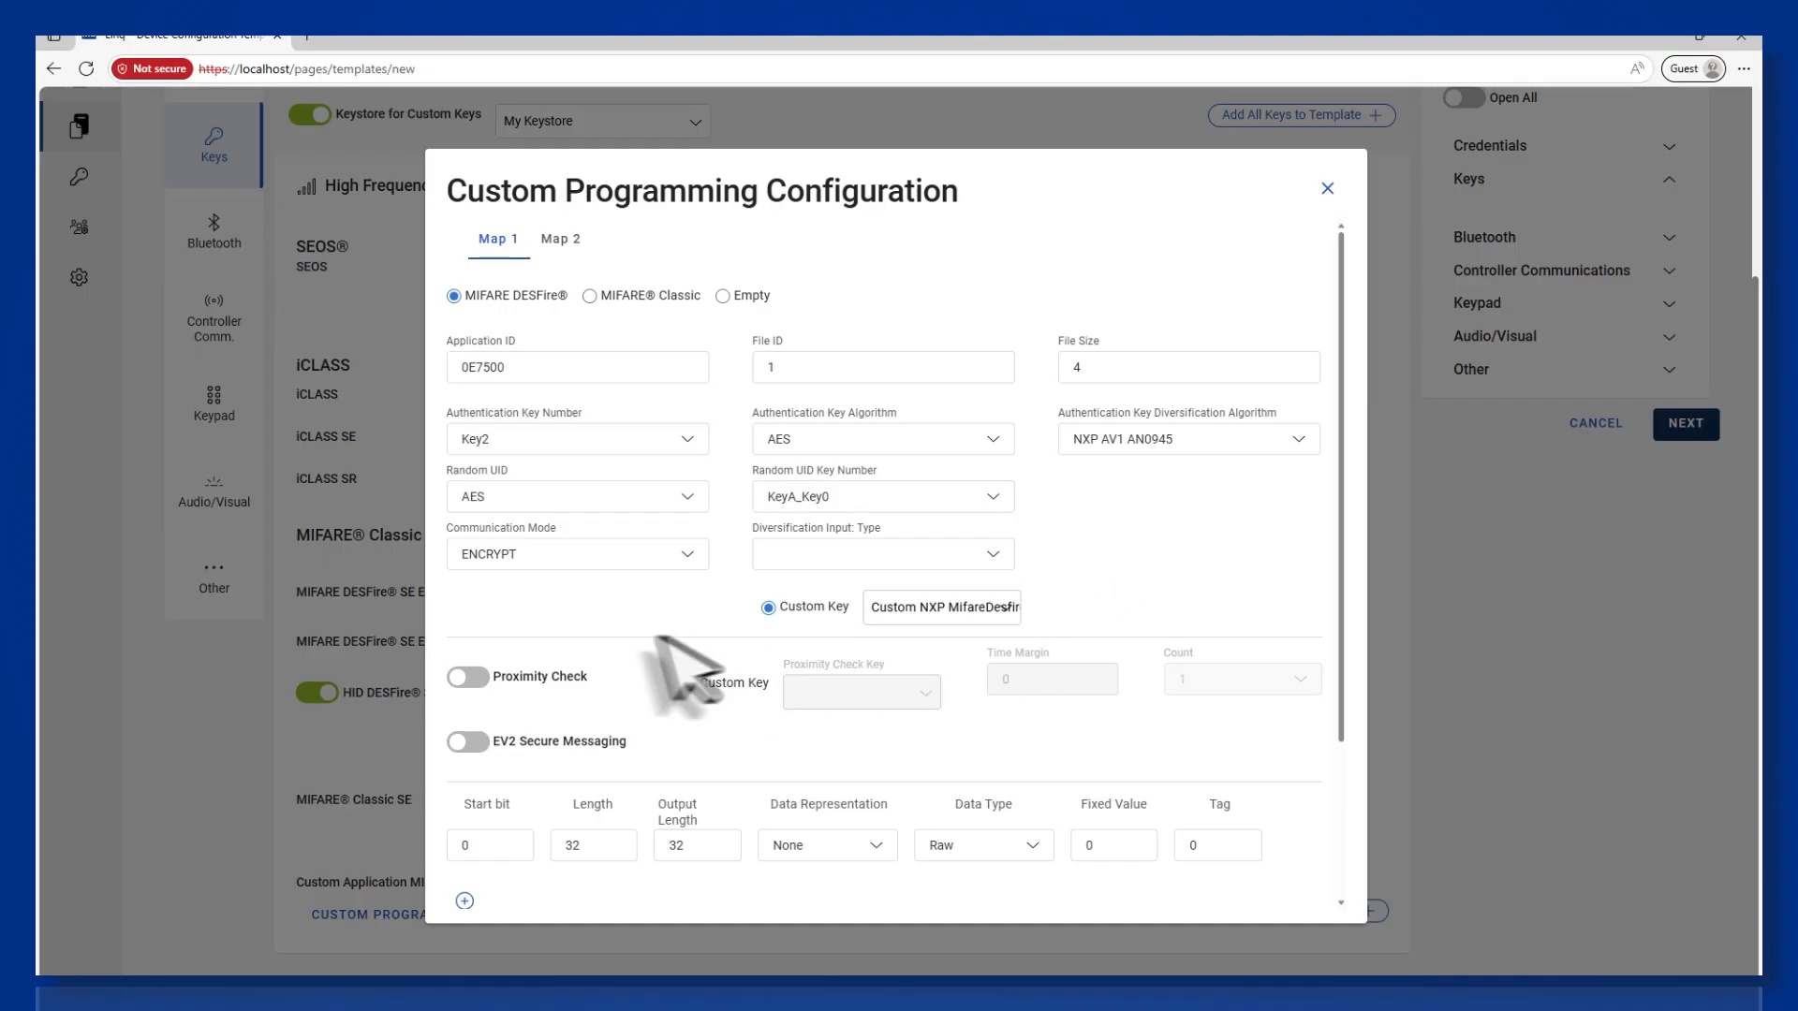
Enable Proximity Check with the custom NXP MIFARE DESFire key and set its count to 4.
left_click(465, 677)
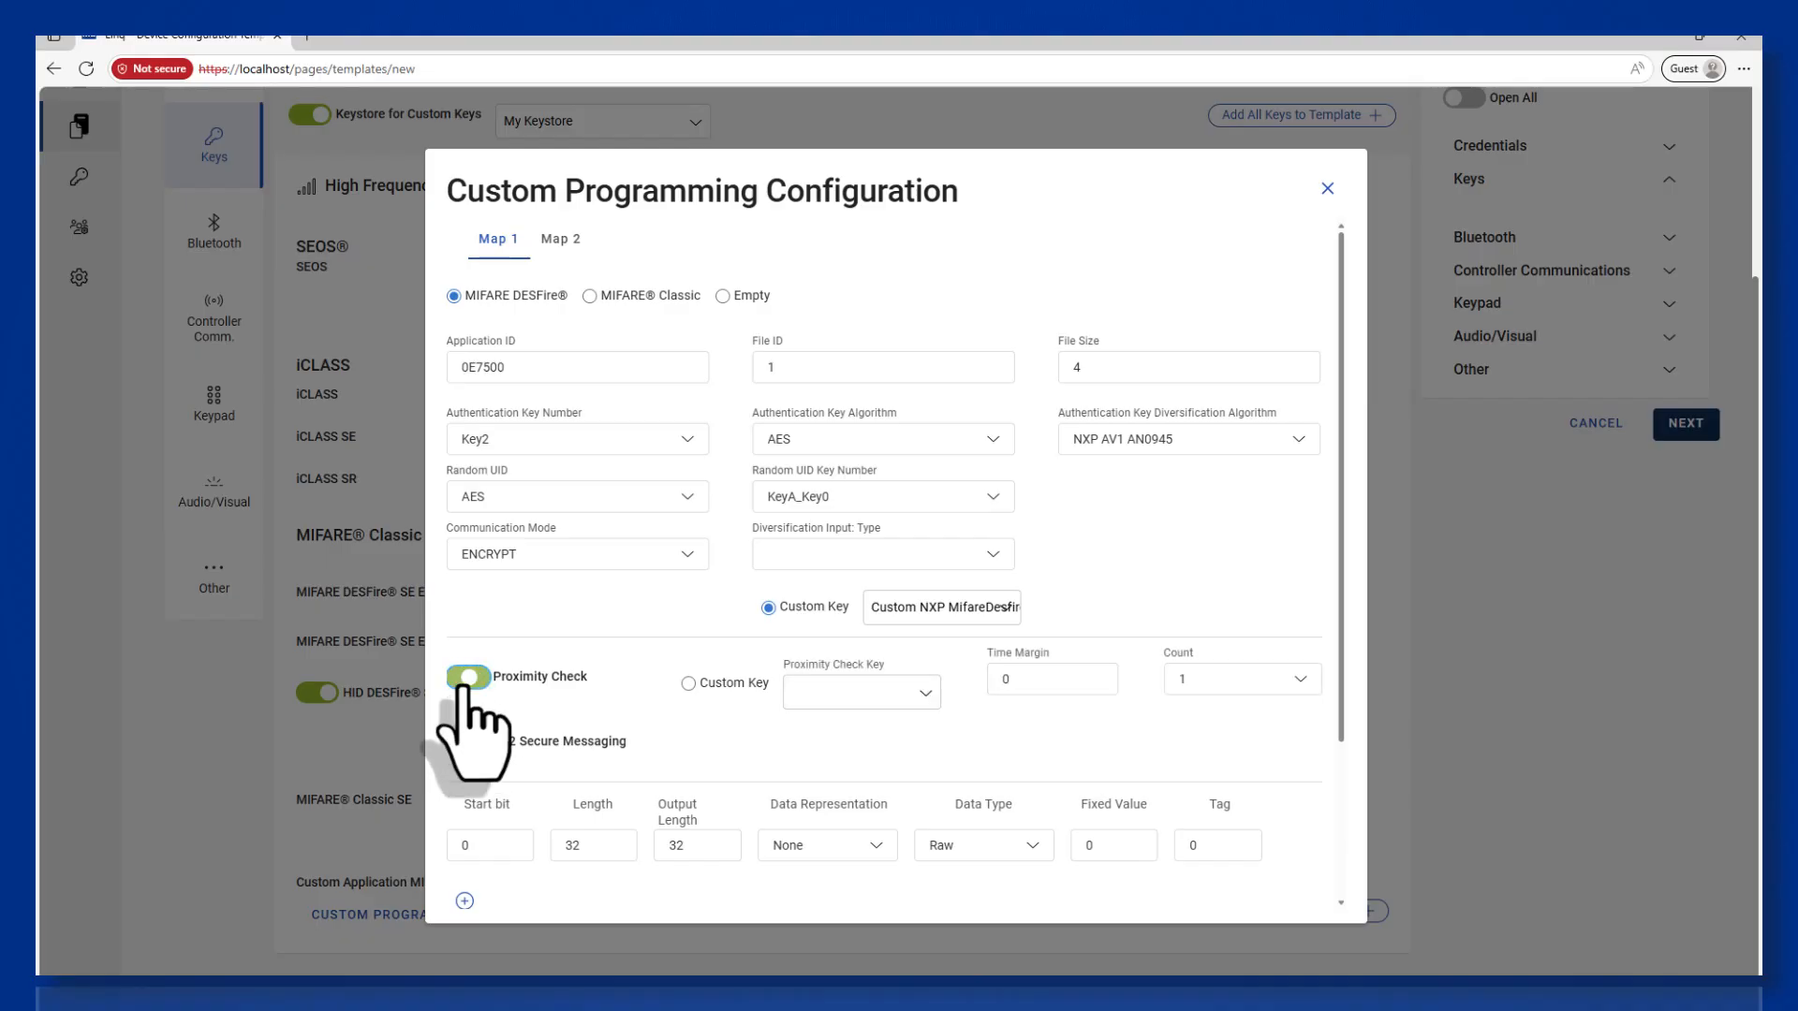
left_click(688, 683)
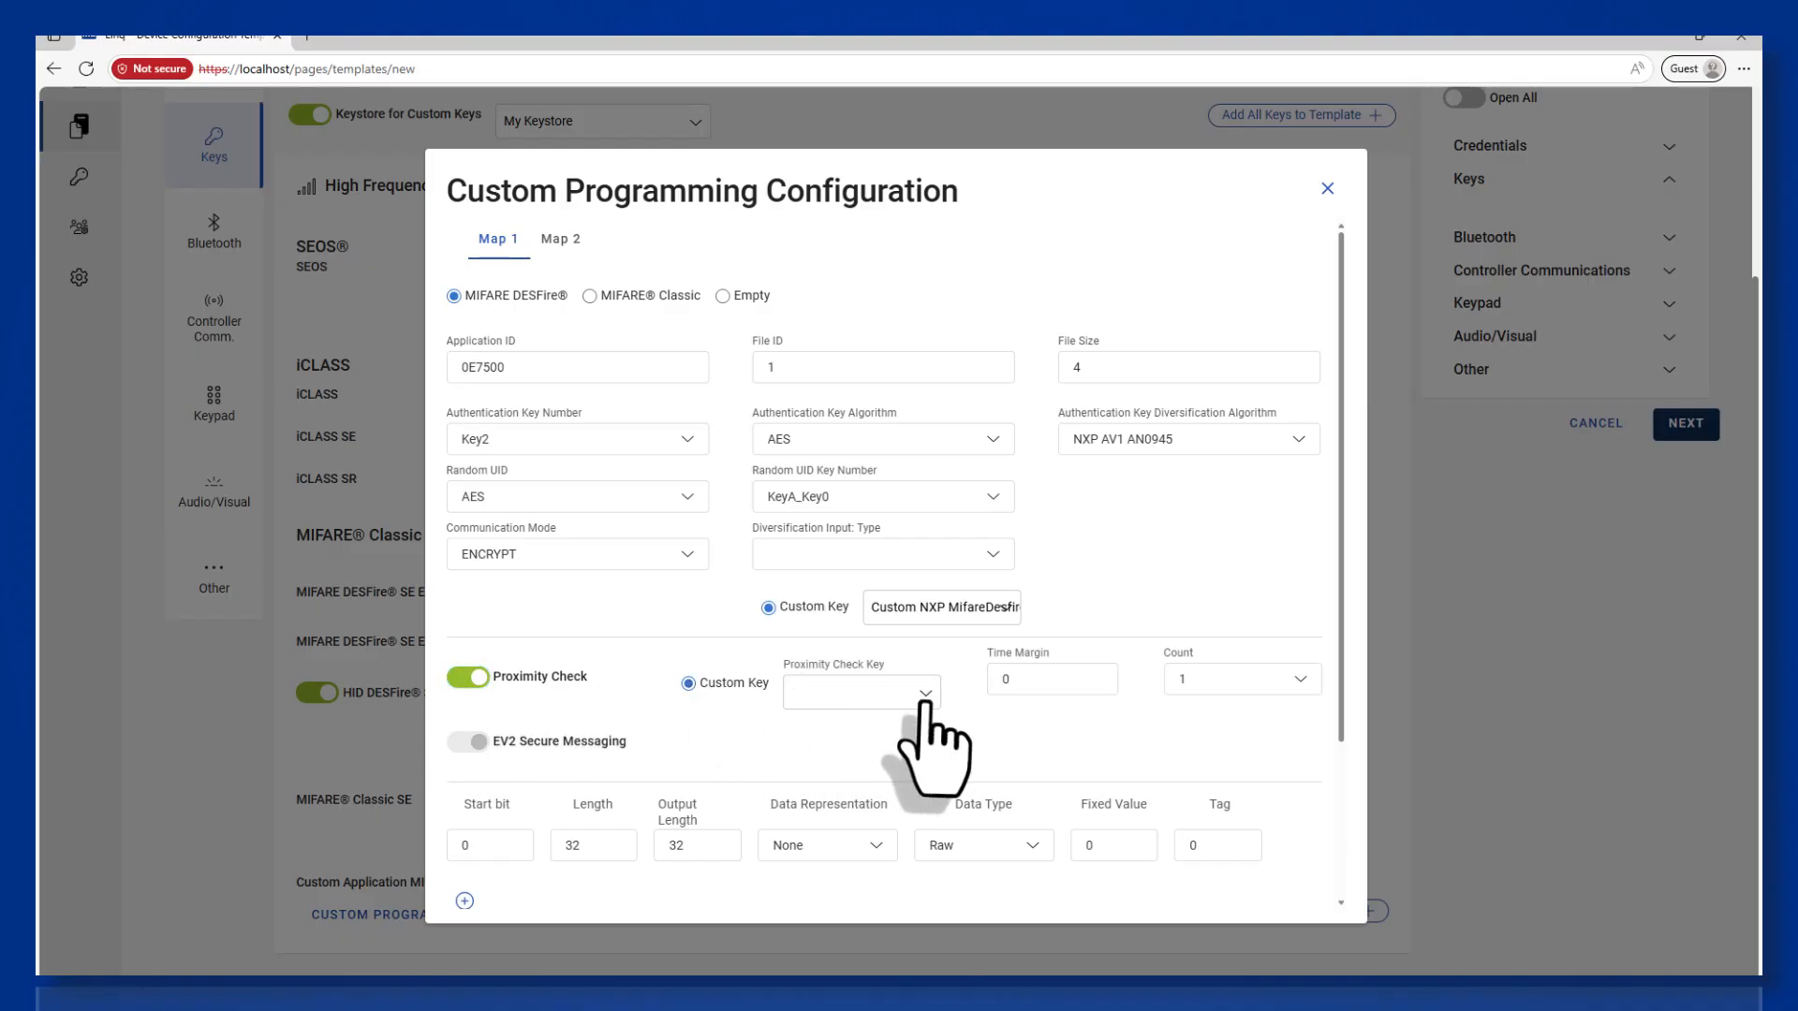
left_click(902, 697)
left_click(889, 756)
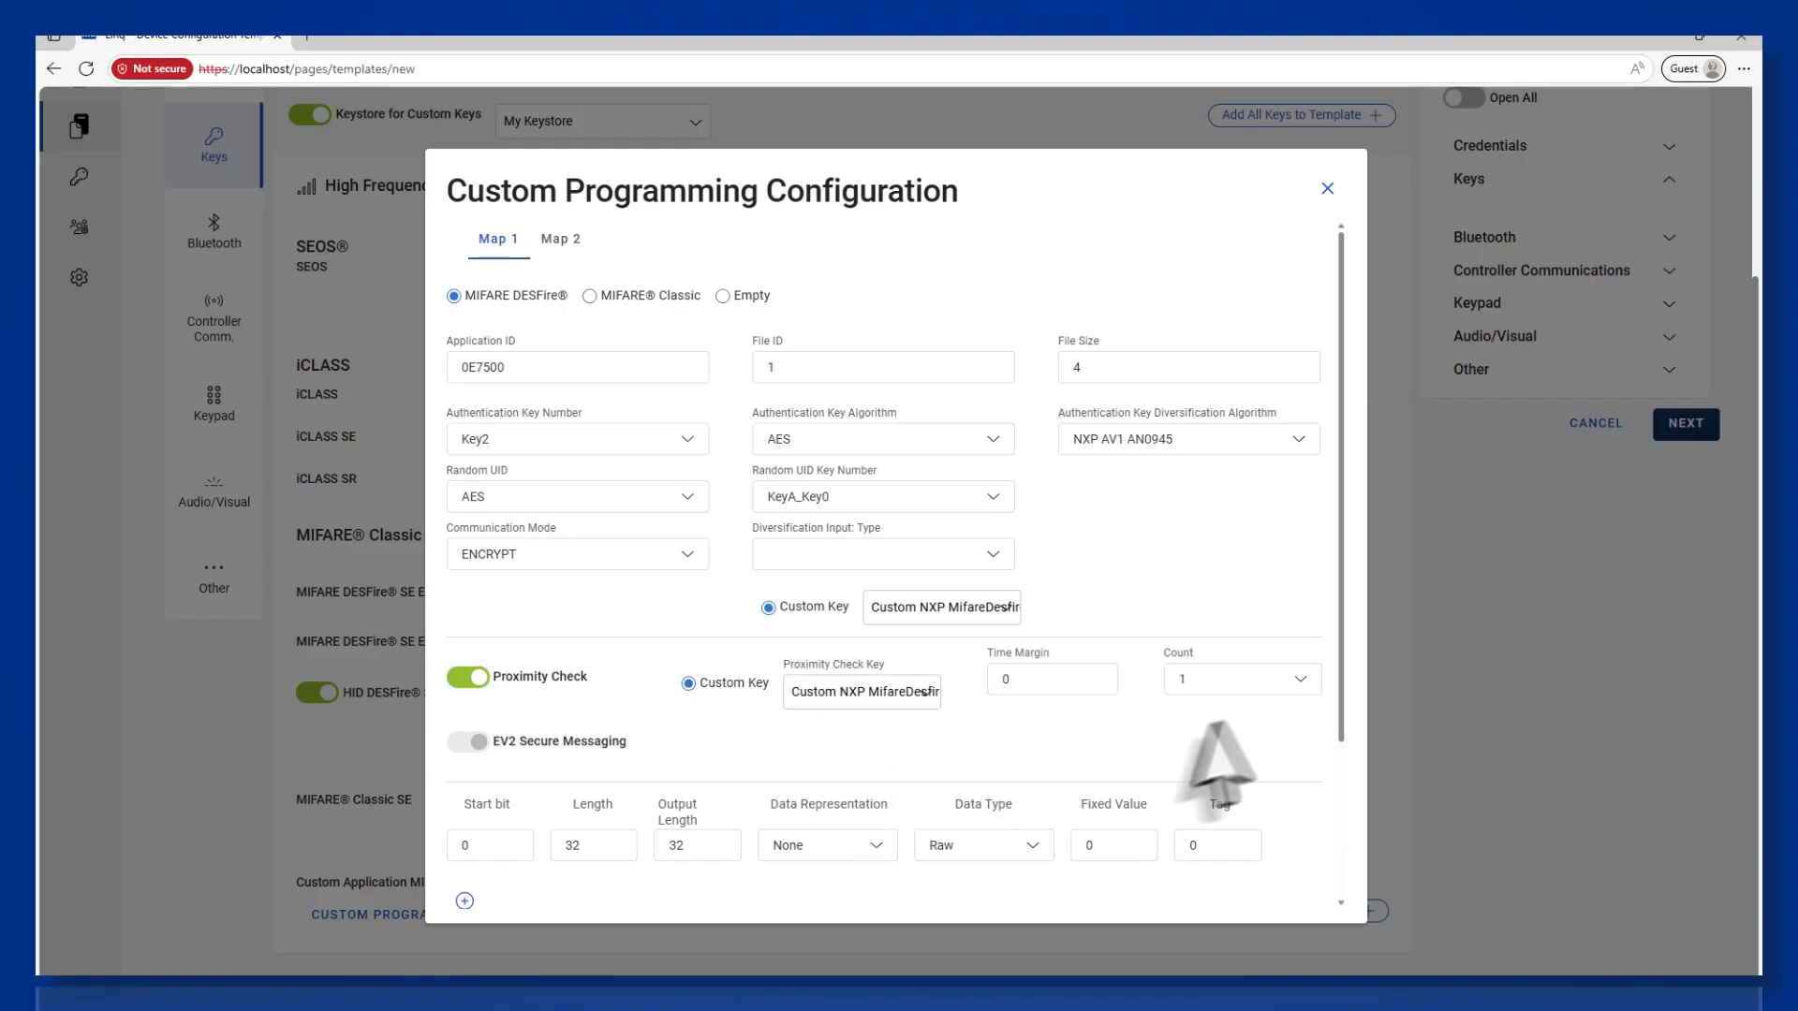
left_click(1276, 682)
left_click(1275, 756)
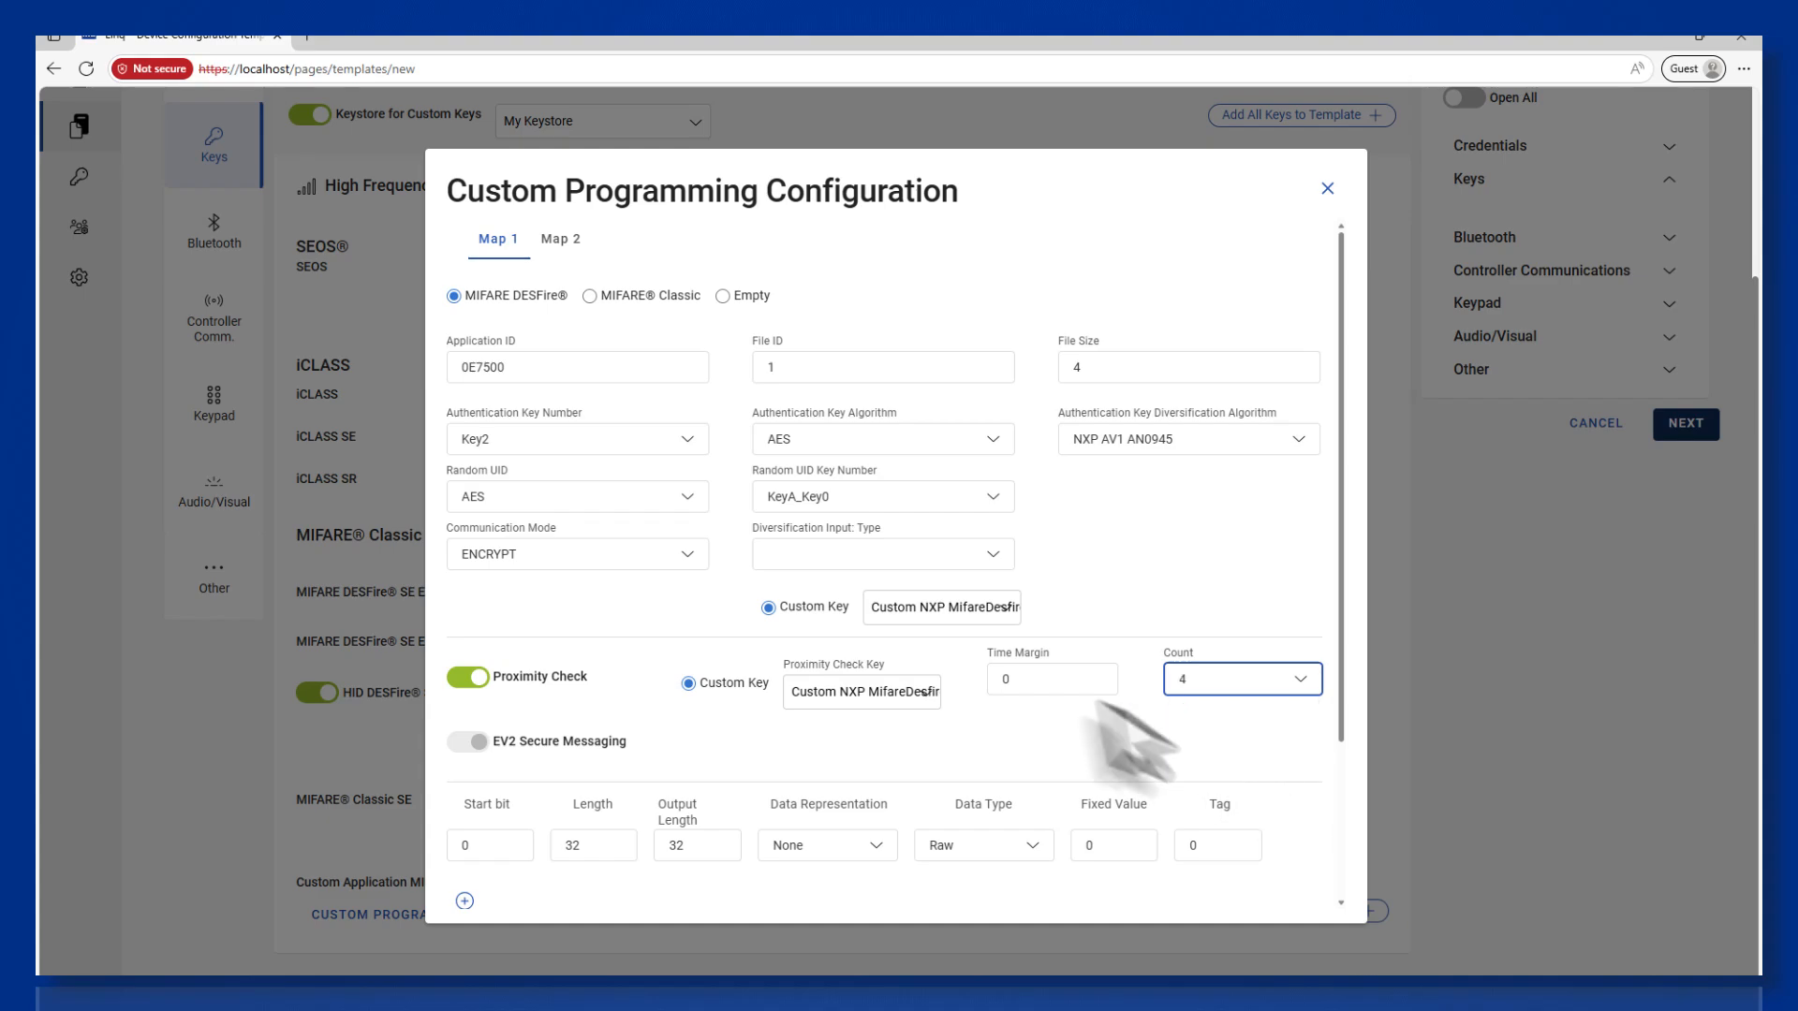
Set both the data field's length and output length to 26 bits.
left_click(588, 845)
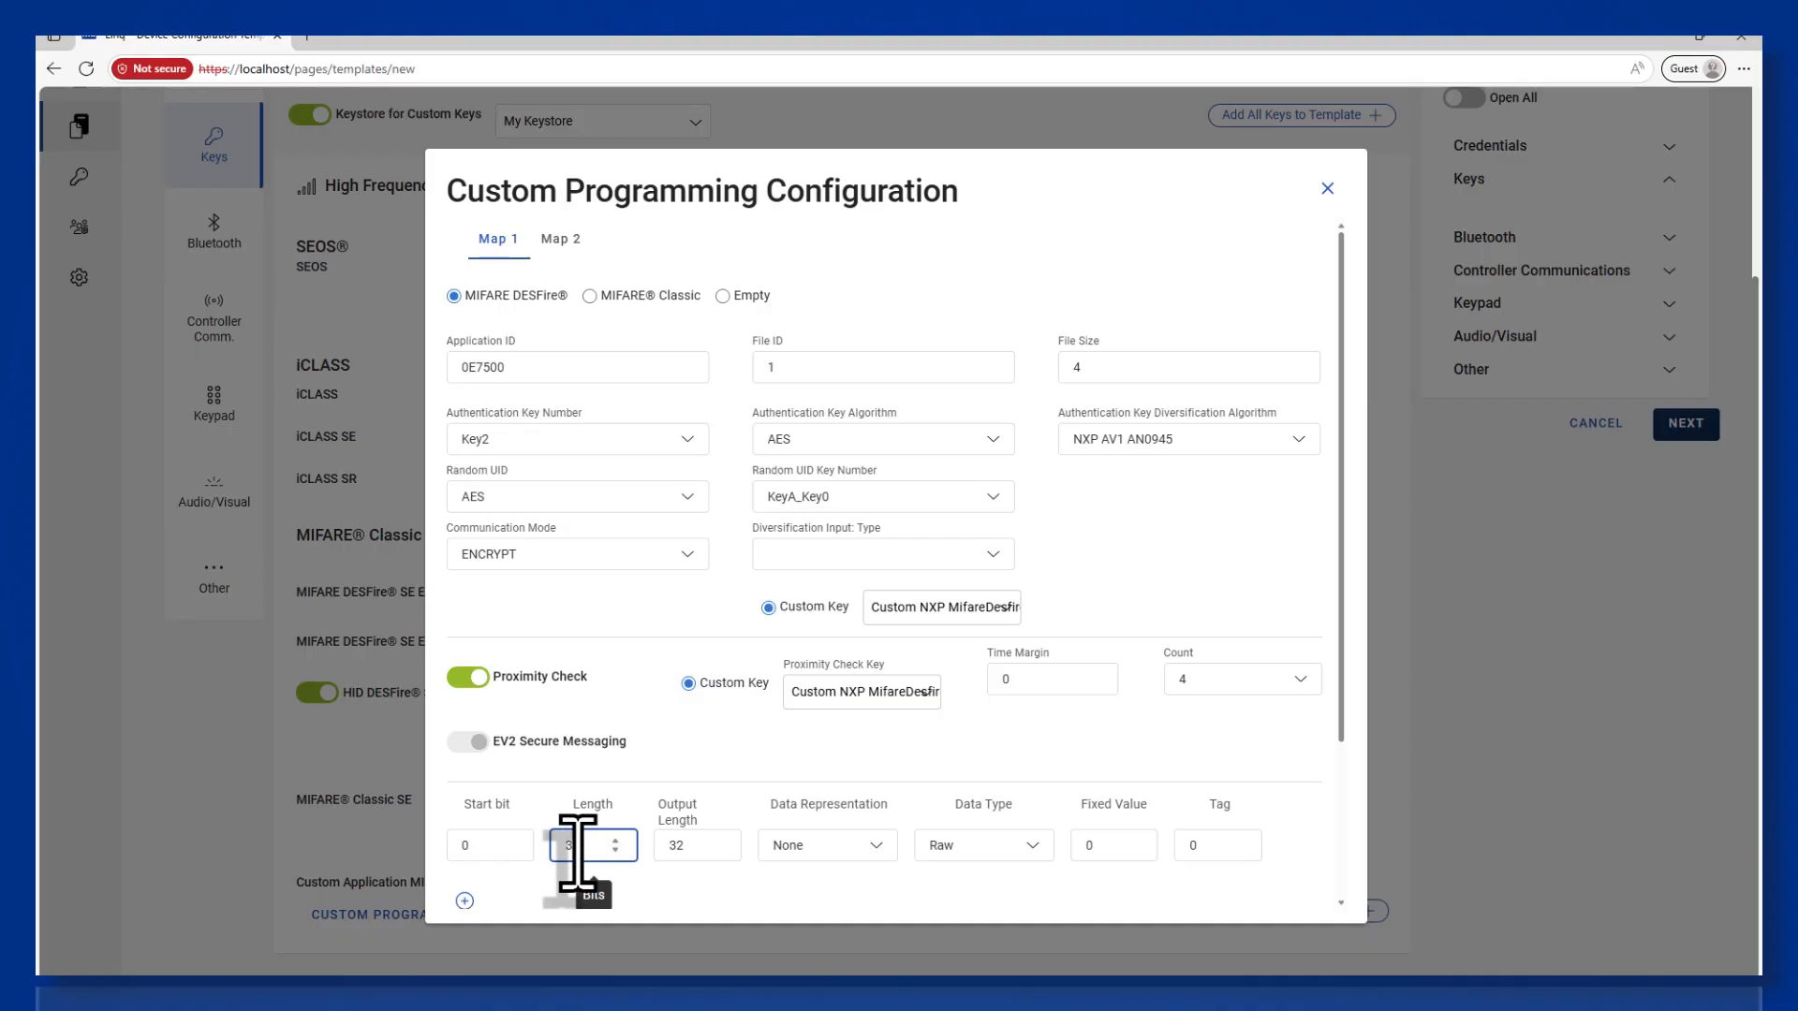
left_click(615, 852)
left_click(615, 850)
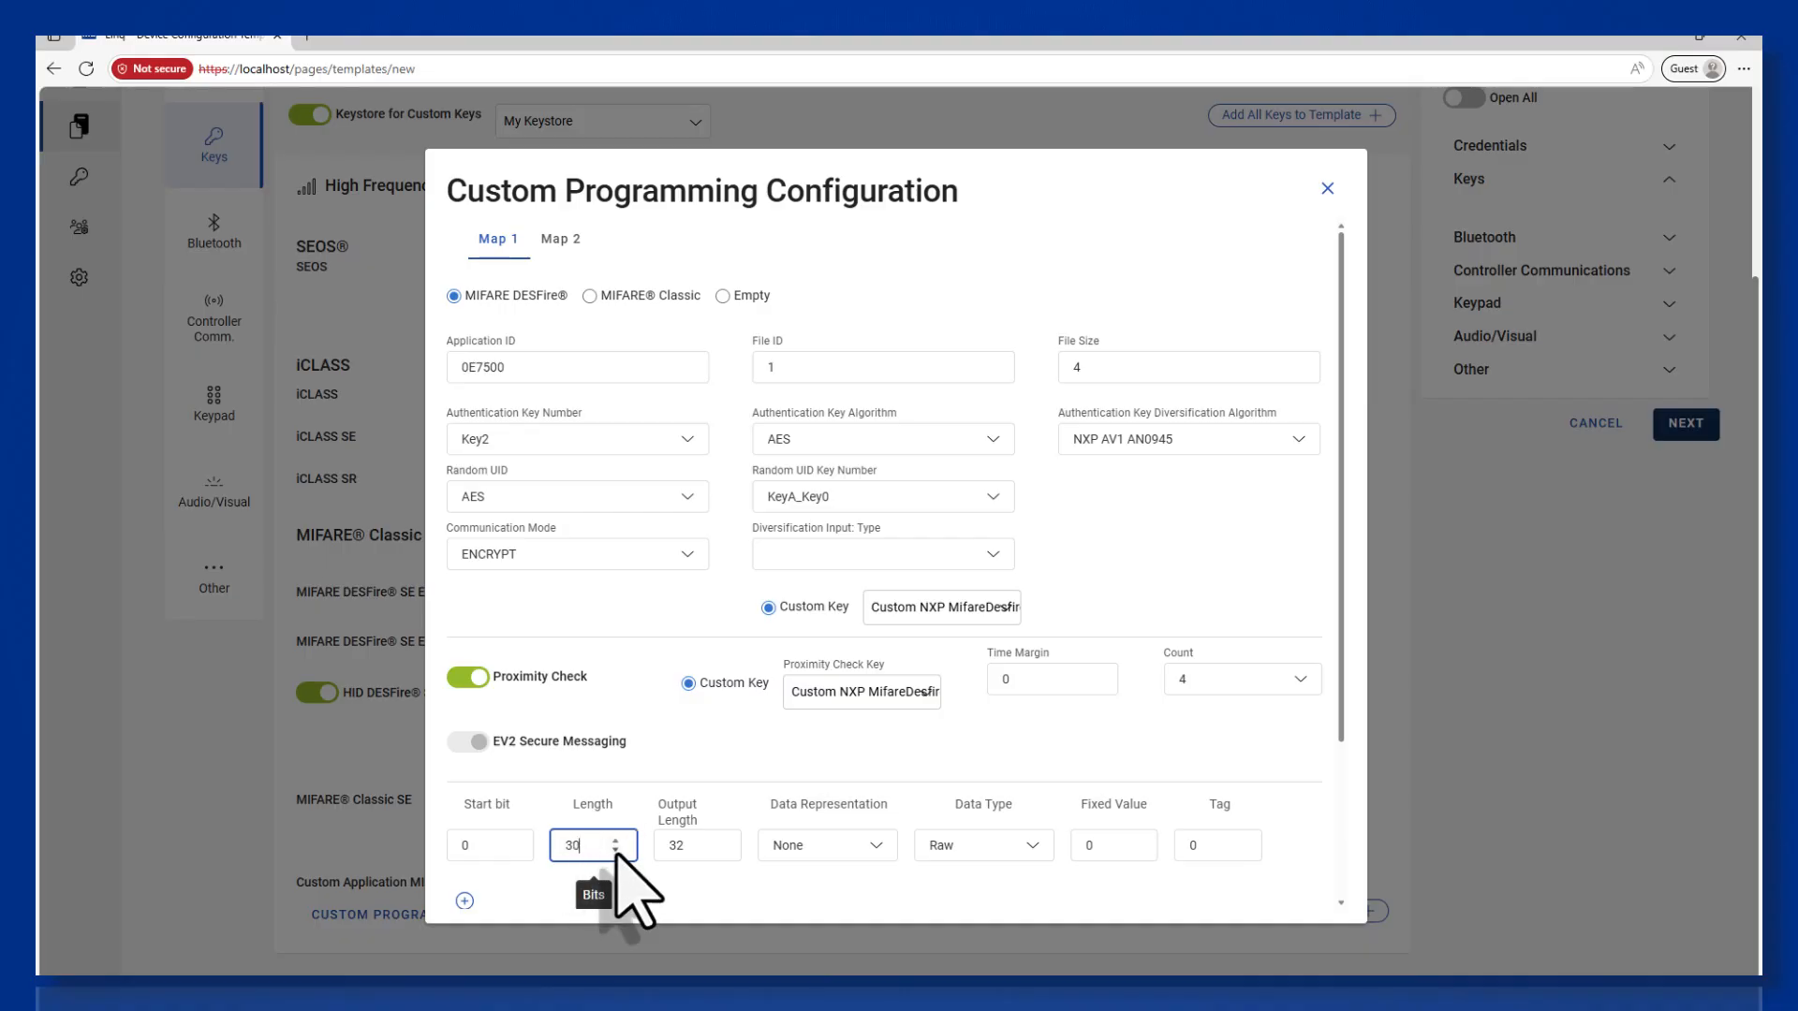
left_click(615, 850)
left_click(615, 850)
left_click(615, 850)
left_click(615, 850)
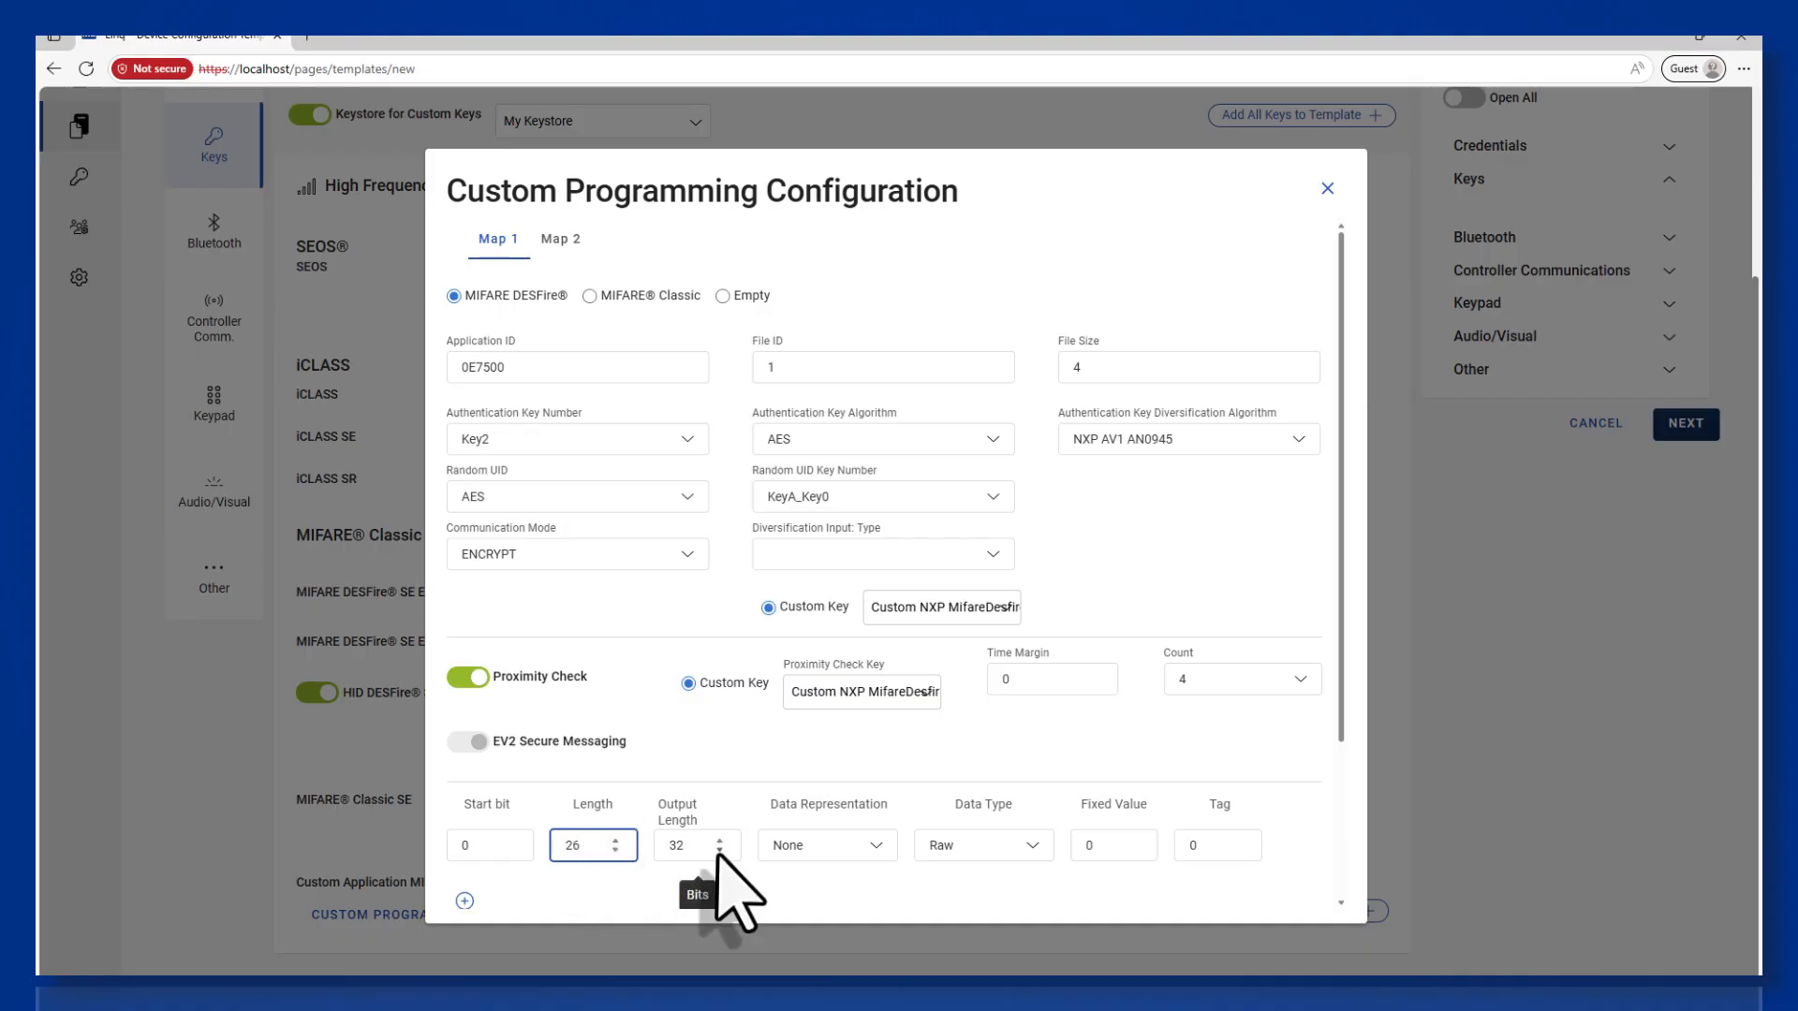
left_click(719, 851)
left_click(719, 851)
left_click(719, 851)
left_click(719, 851)
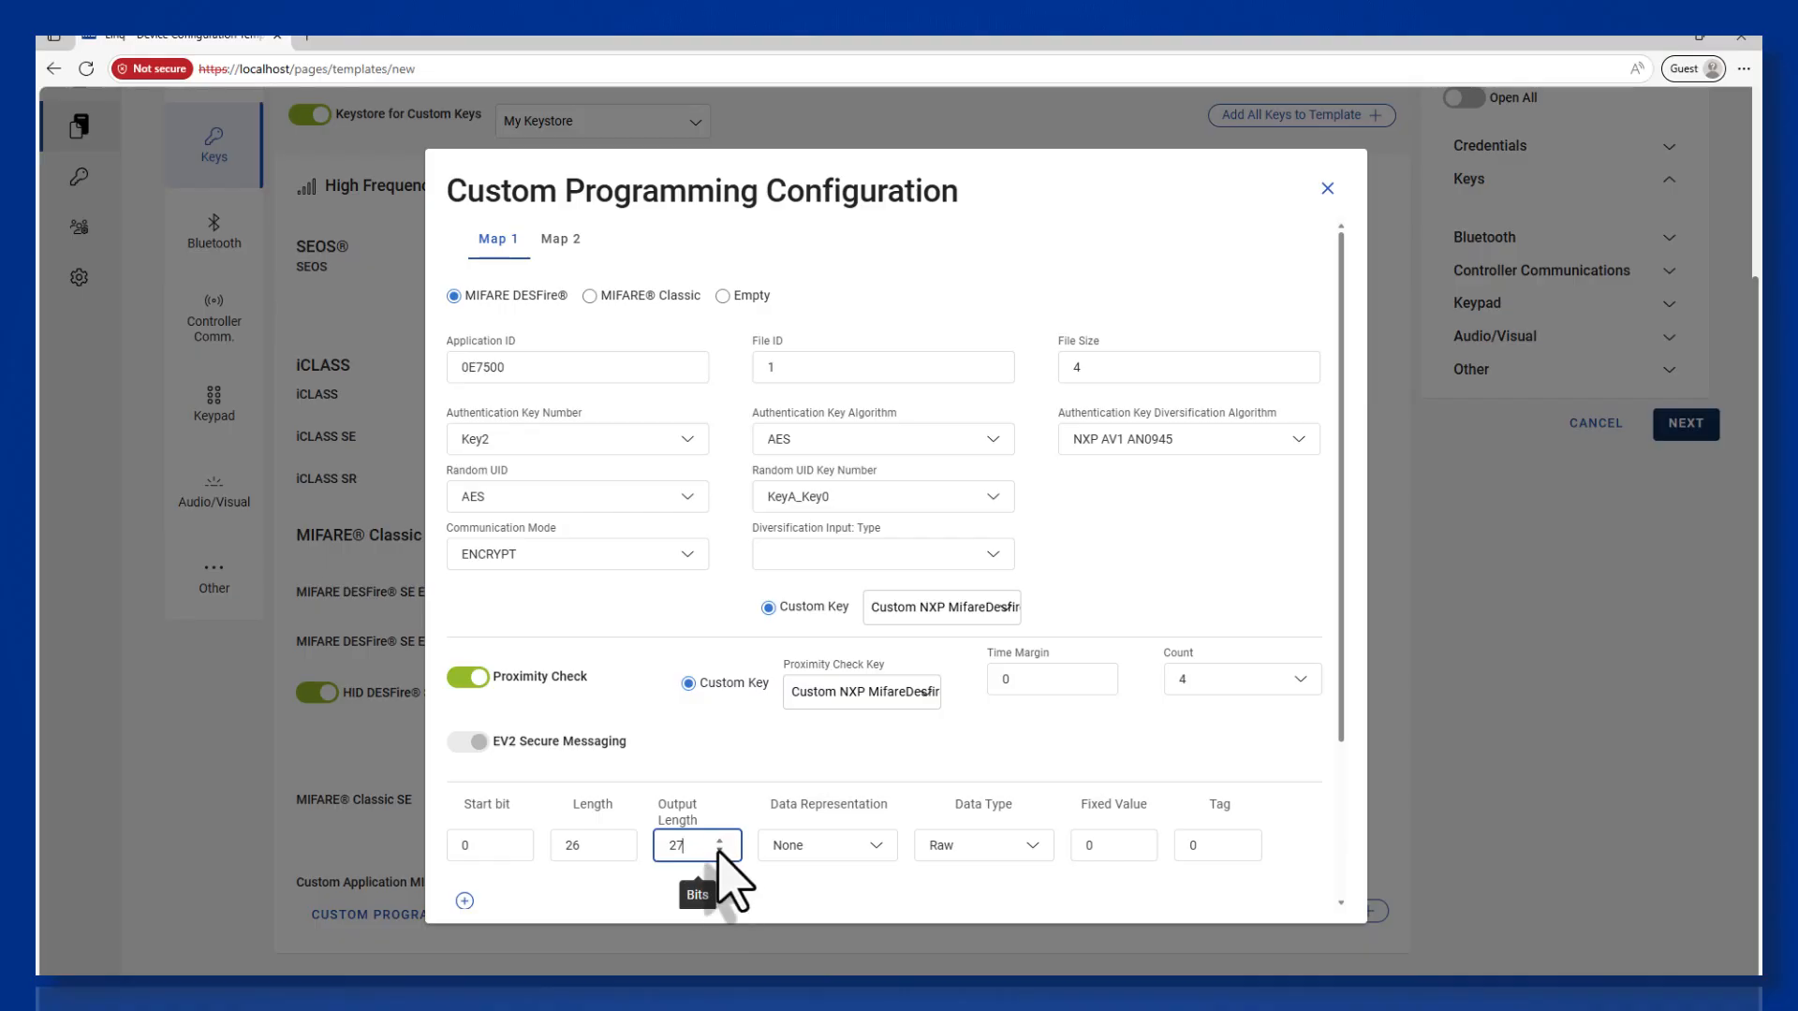
left_click(719, 851)
left_click(719, 851)
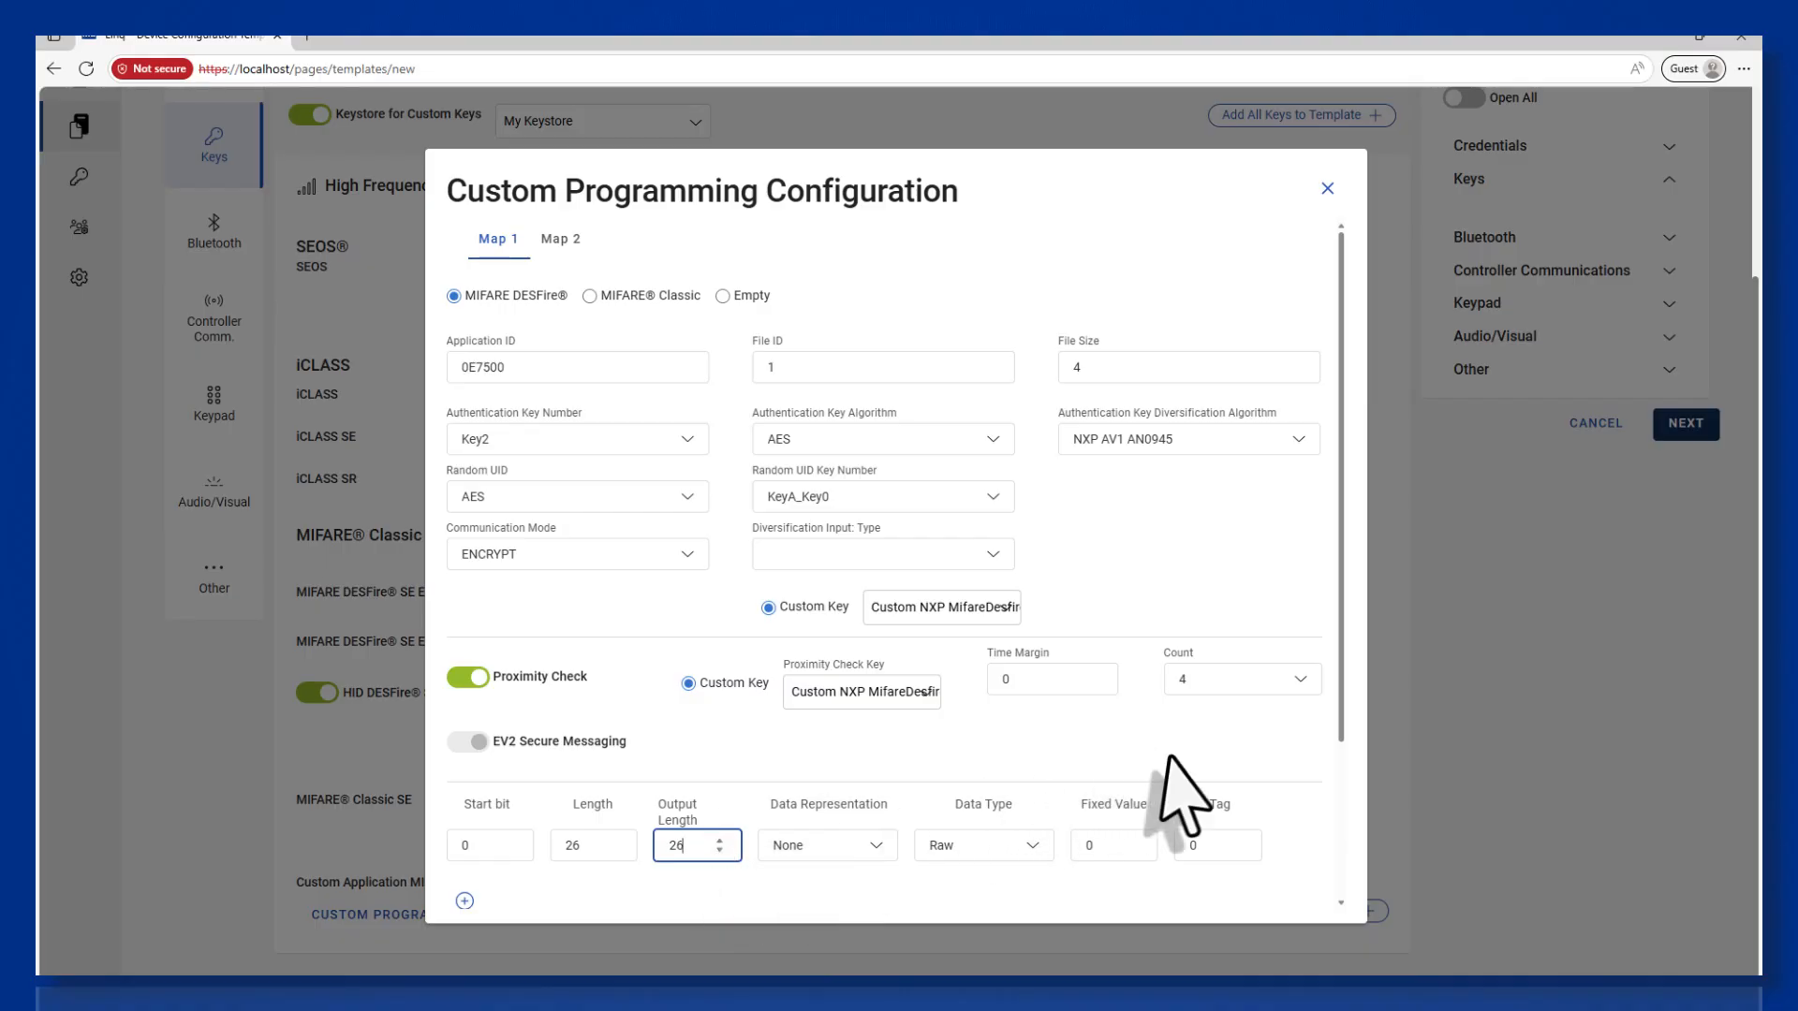
Save the custom programming configuration and add the programming to the template.
scroll(1283, 805, "down", 2)
scroll(1282, 805, "down", 3)
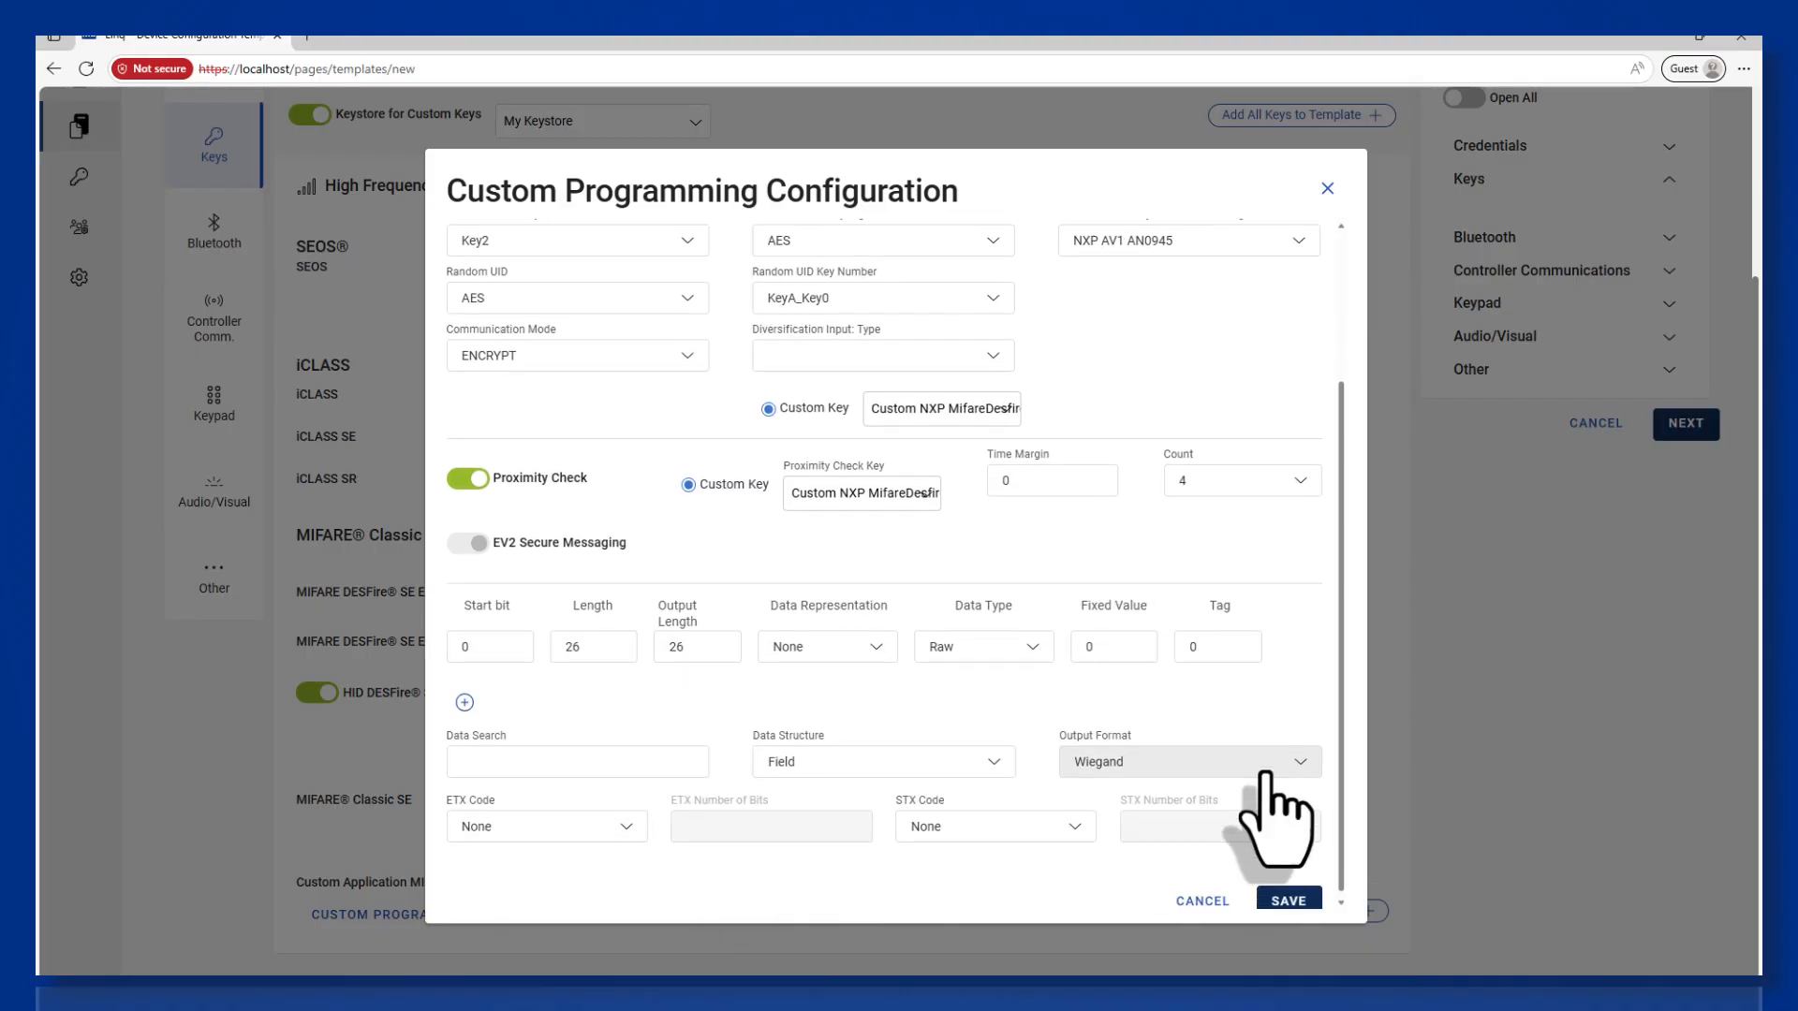
left_click(1290, 892)
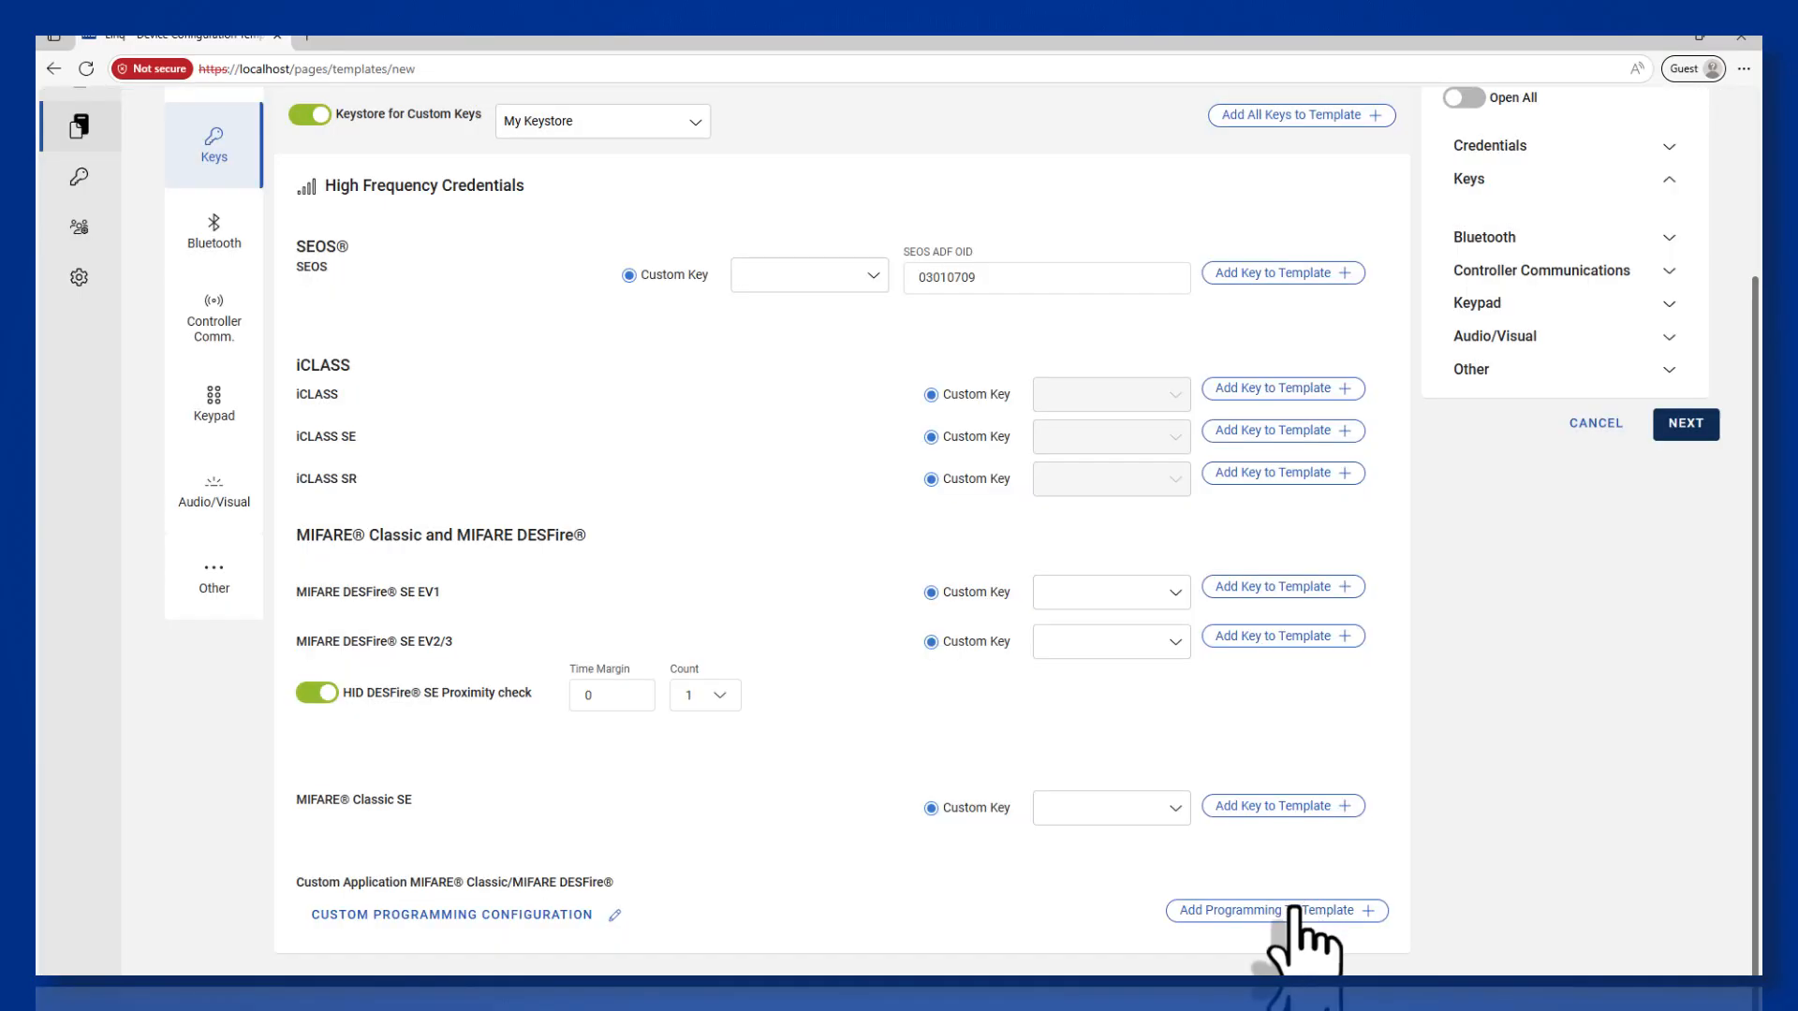
left_click(1293, 913)
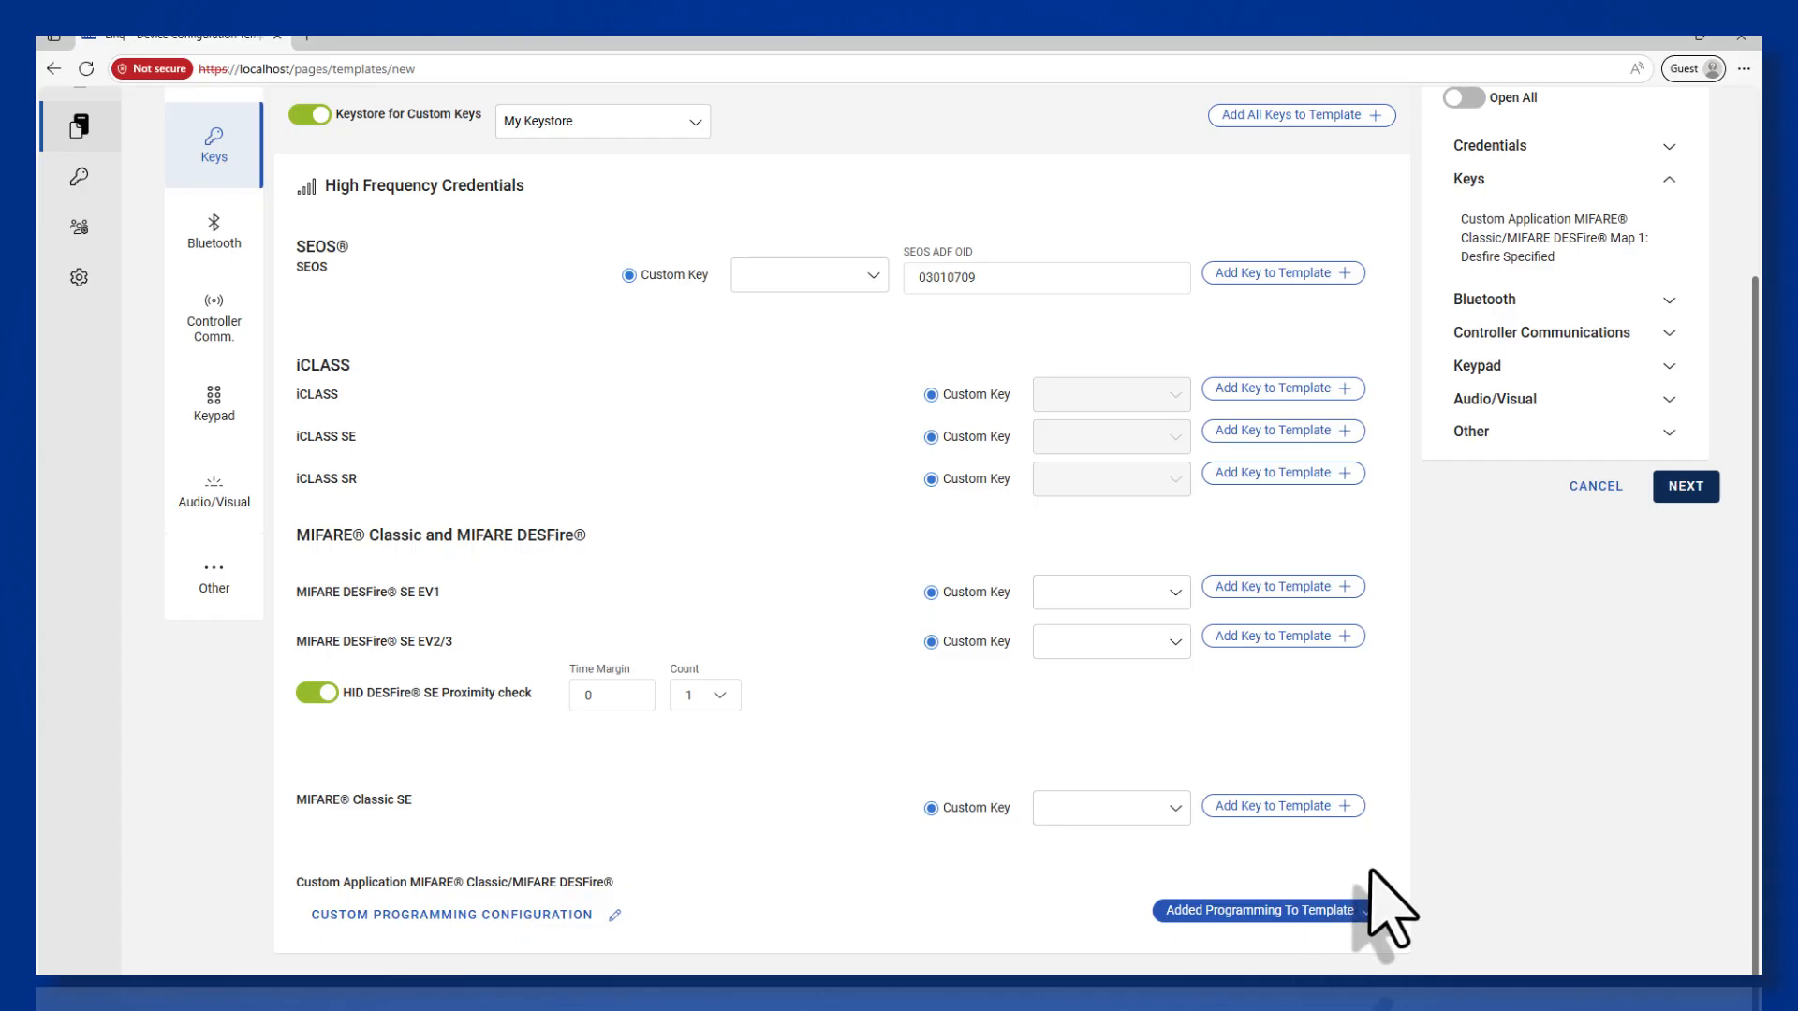
Proceed to the configuration summary, name the configuration My NXP Custom Mifare Desfire, and save it to draft status.
left_click(1685, 486)
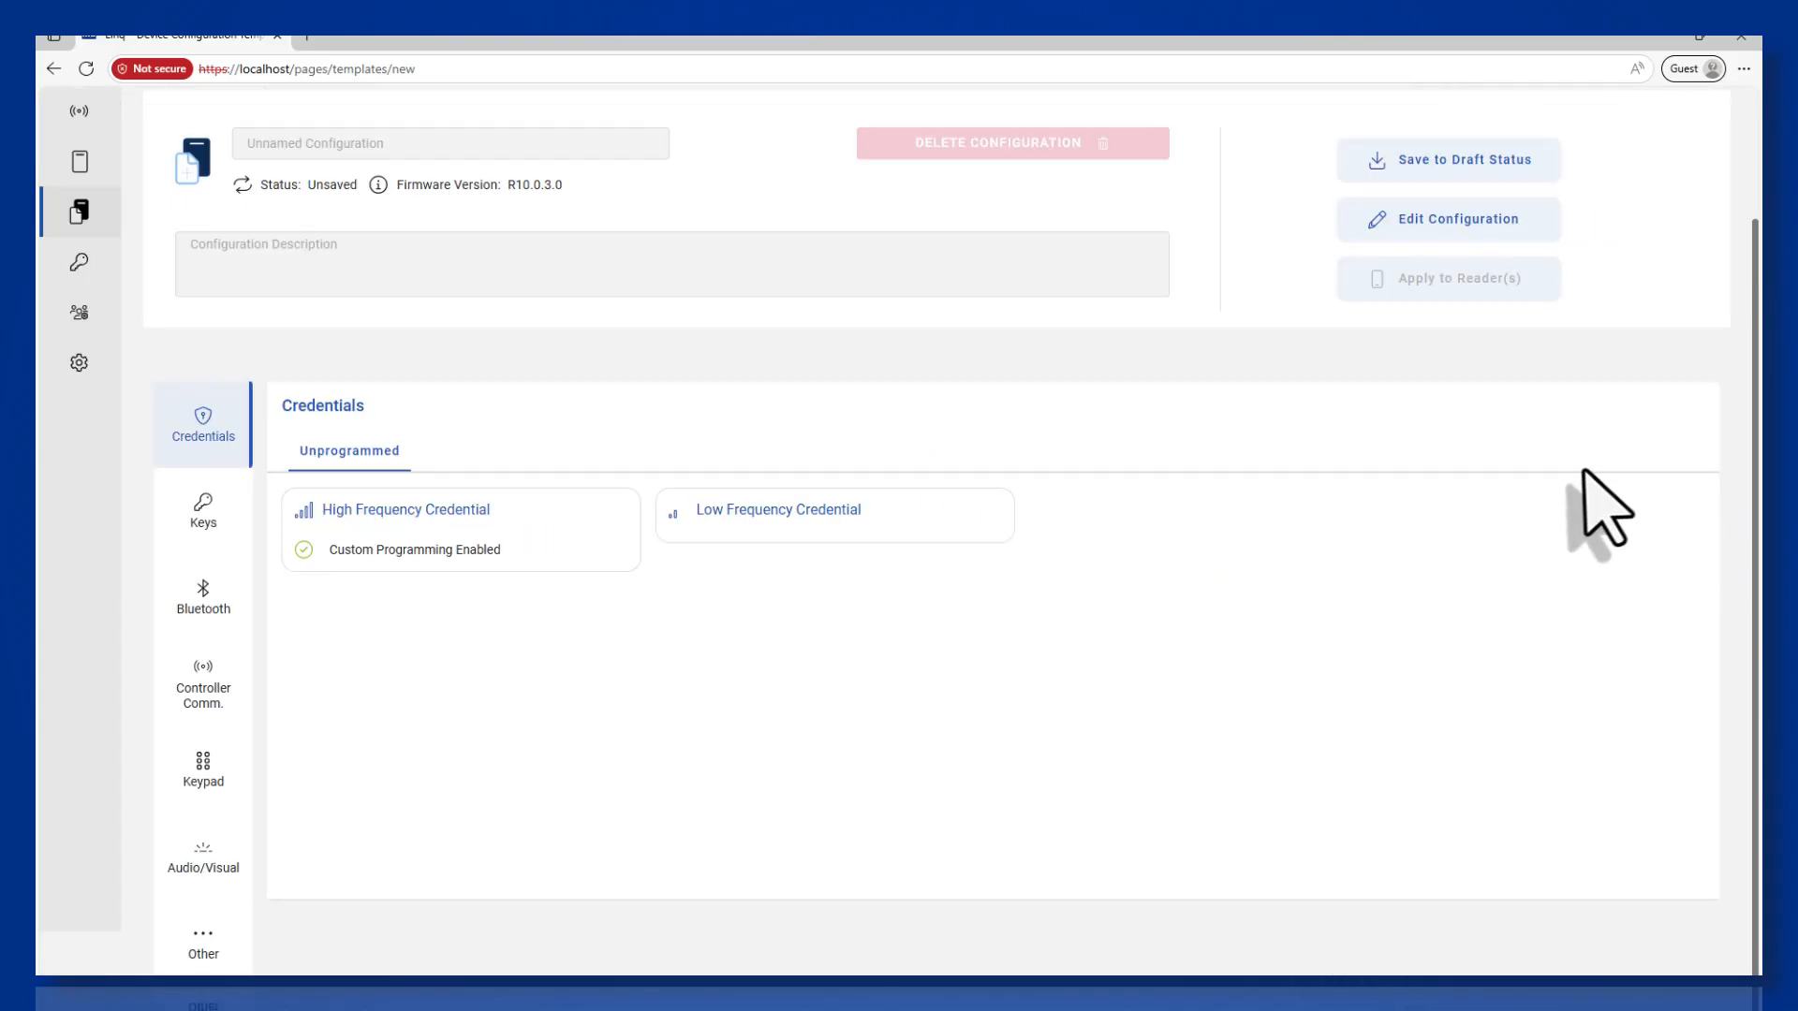
scroll(571, 590, "up", 2)
left_click(265, 297)
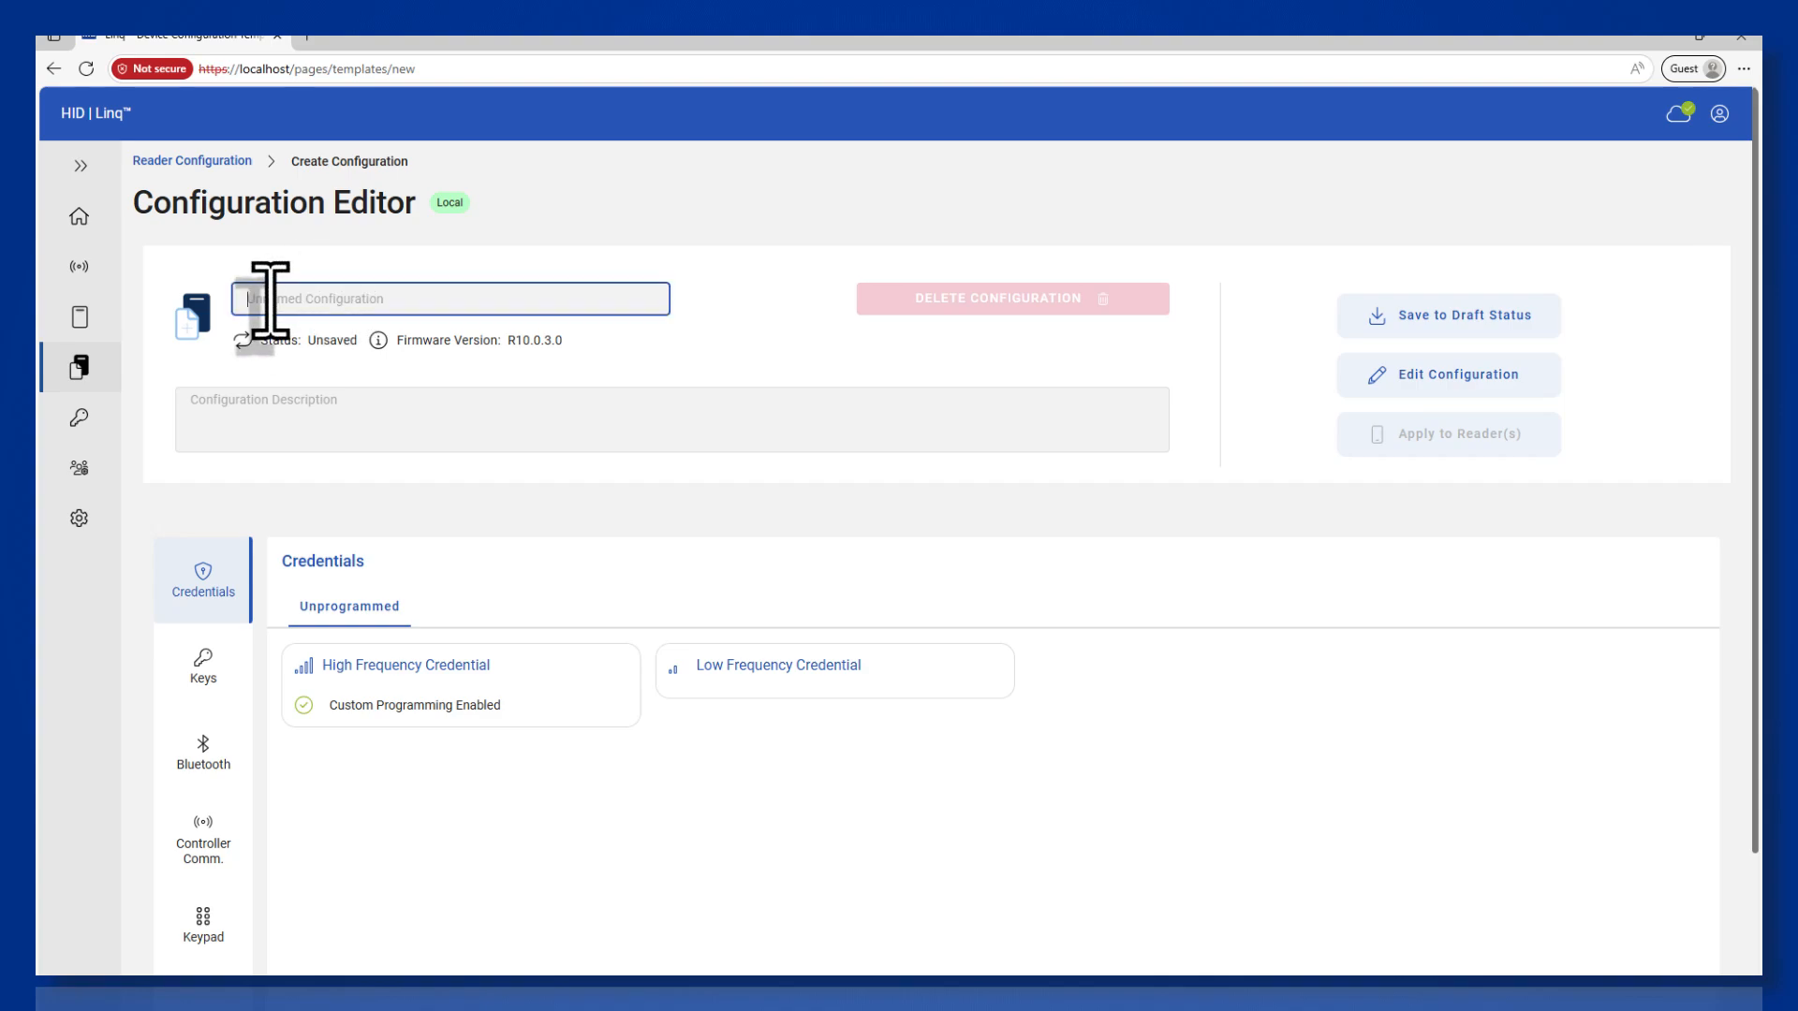
type("My NXP Custom Mifare Desfire")
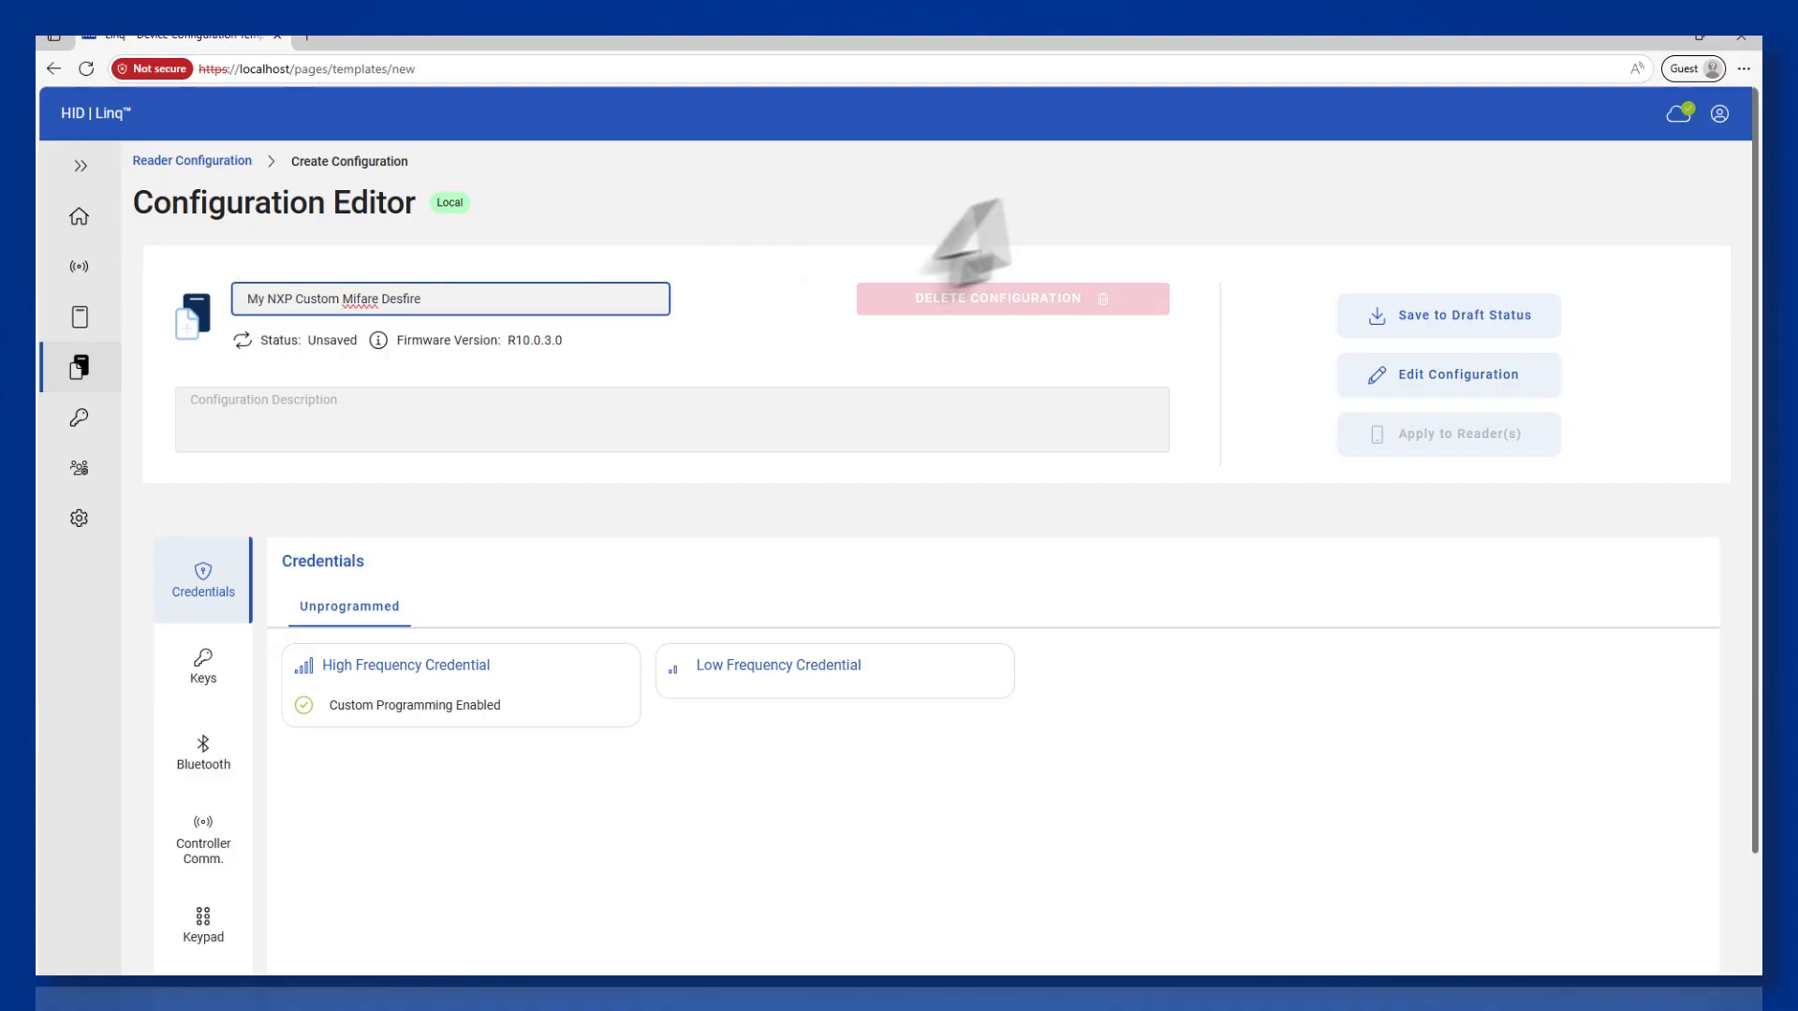
left_click(1493, 316)
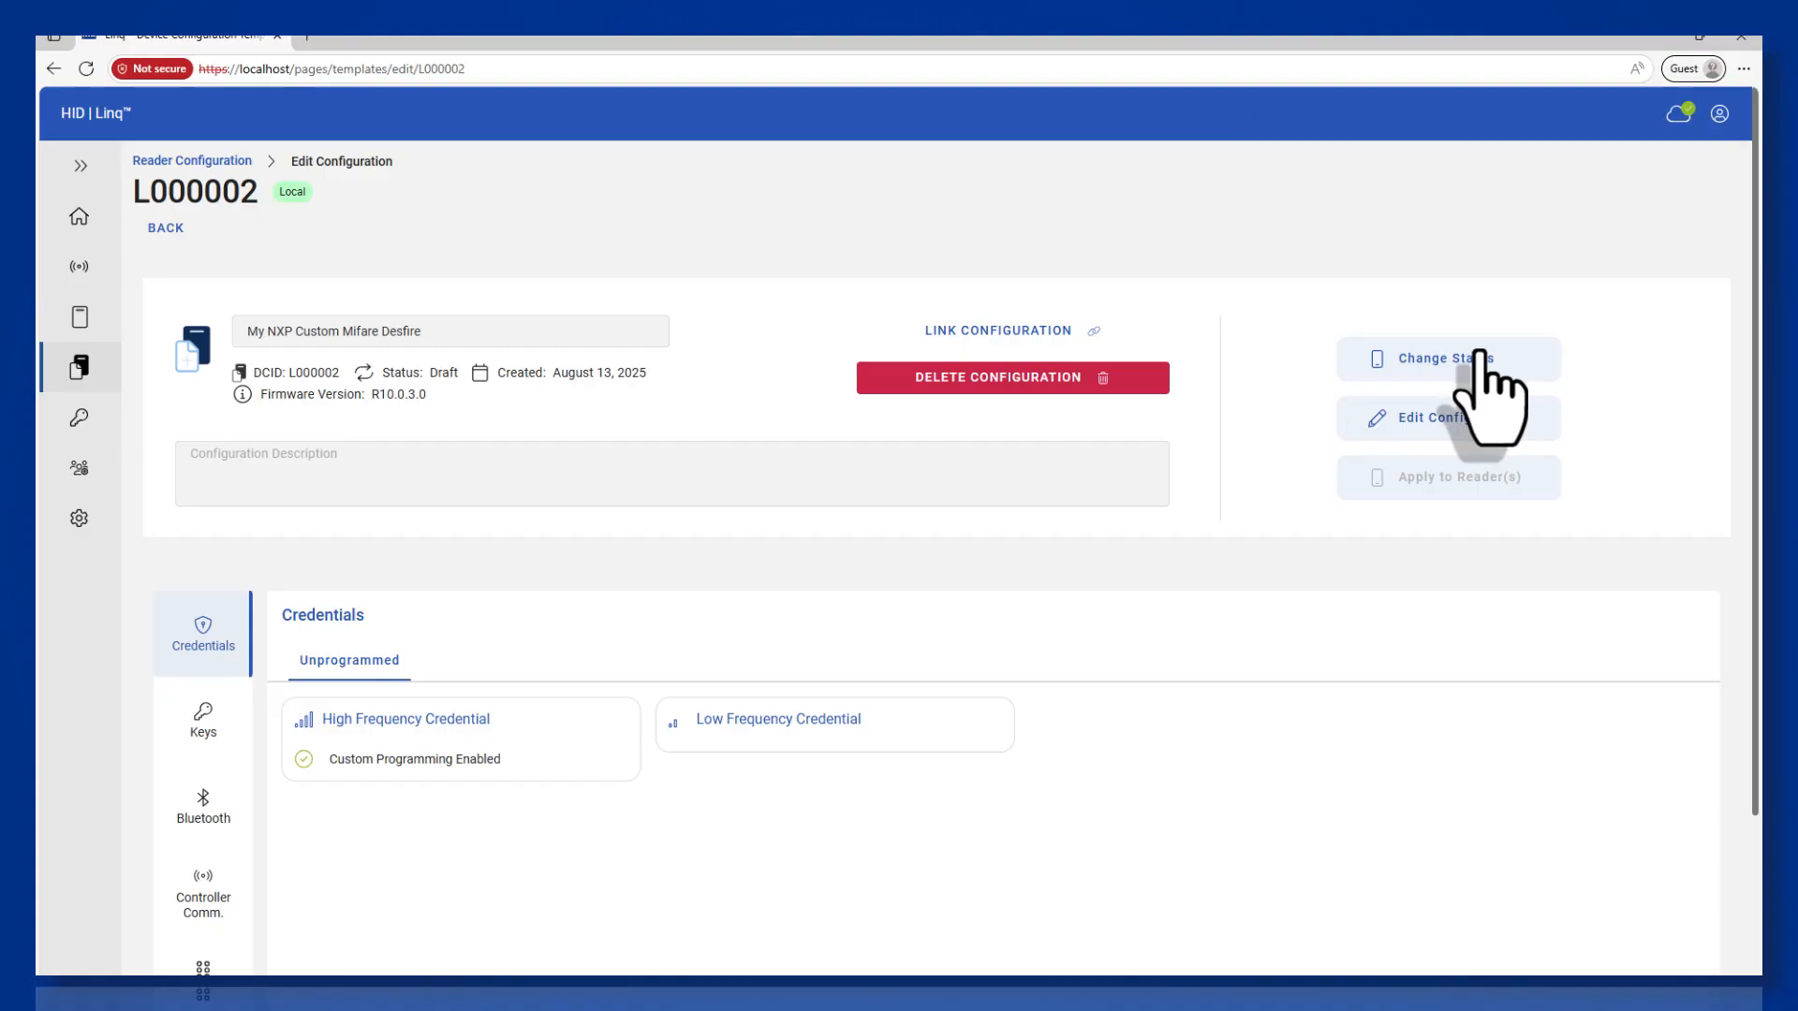
Change the configuration's lifecycle status to Publishable.
left_click(1478, 356)
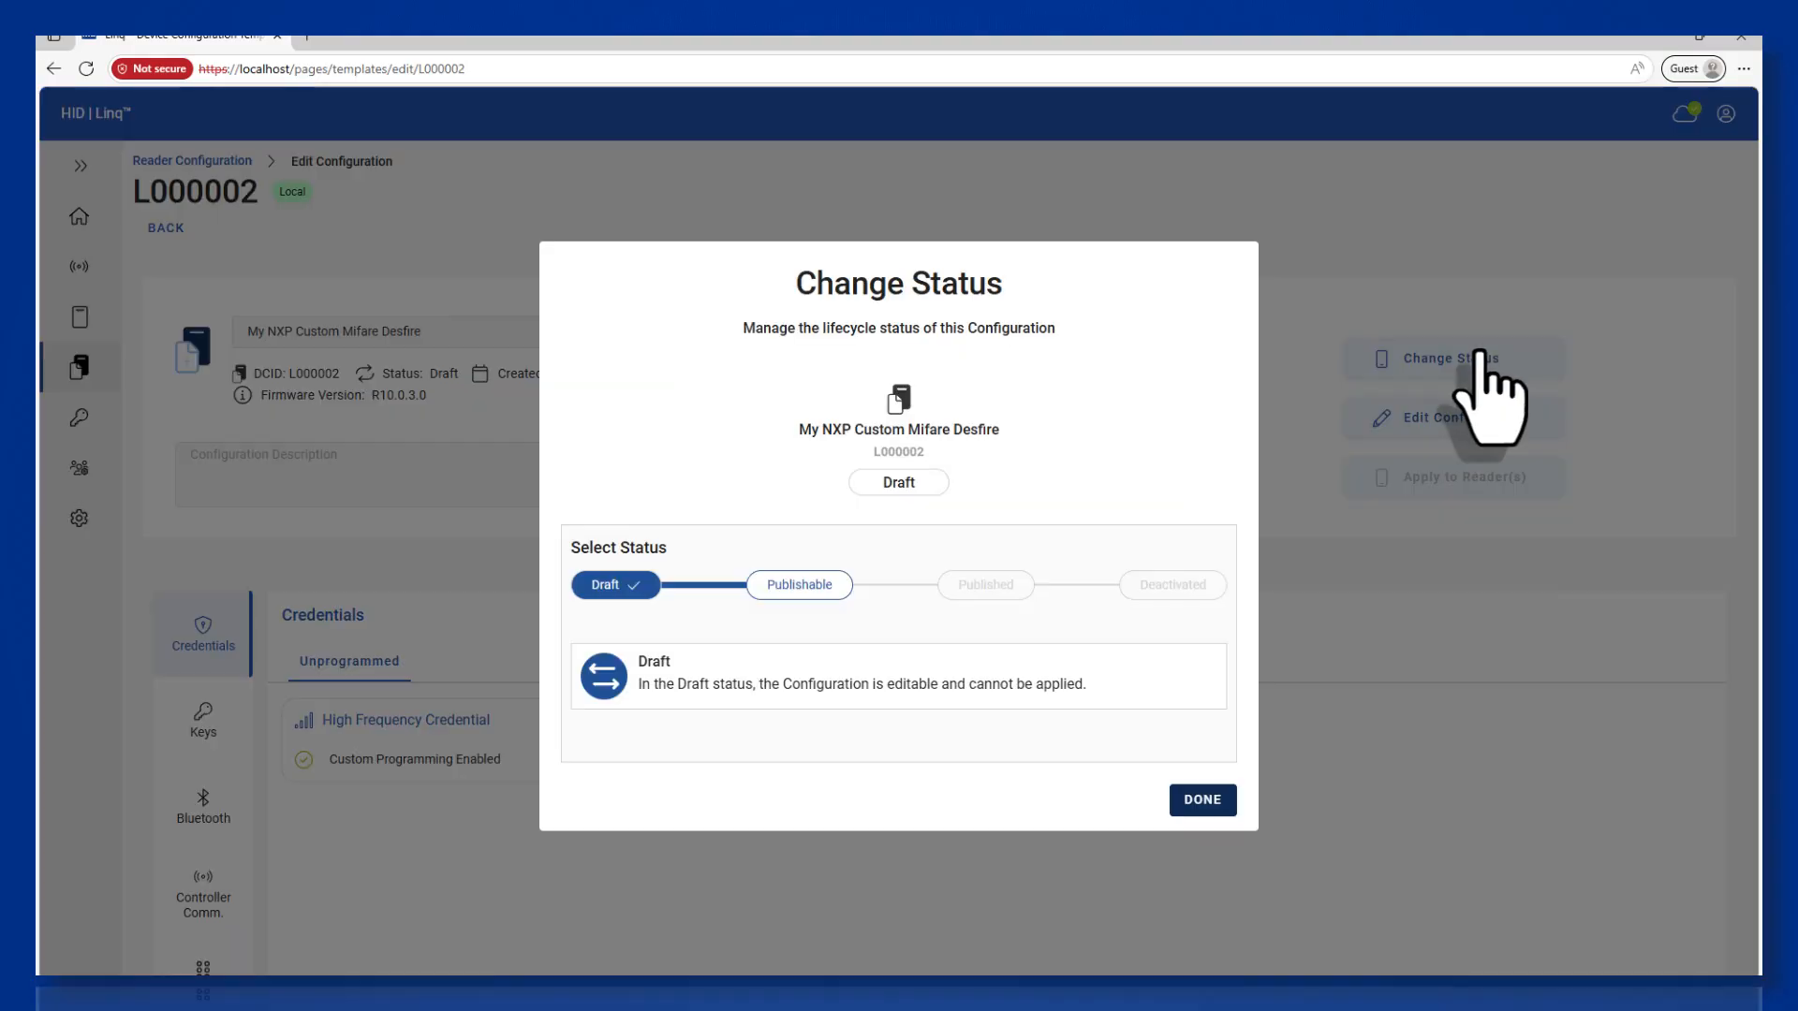
left_click(833, 585)
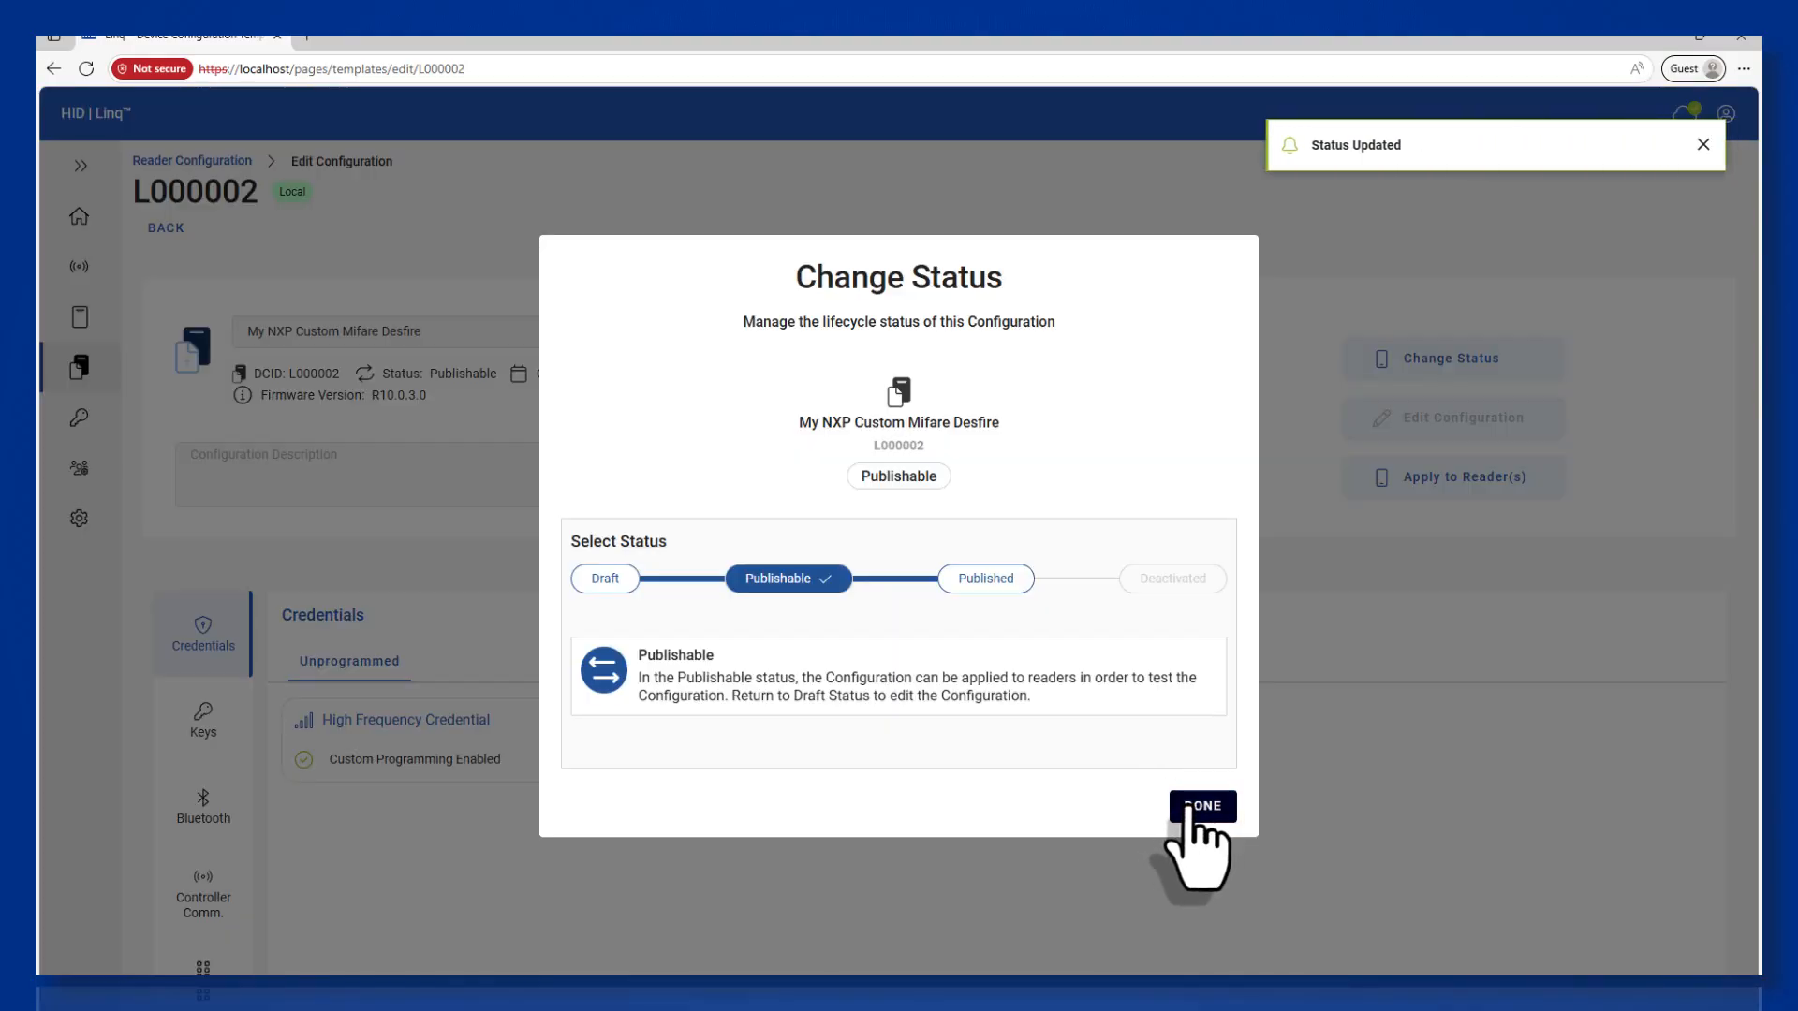
left_click(1198, 809)
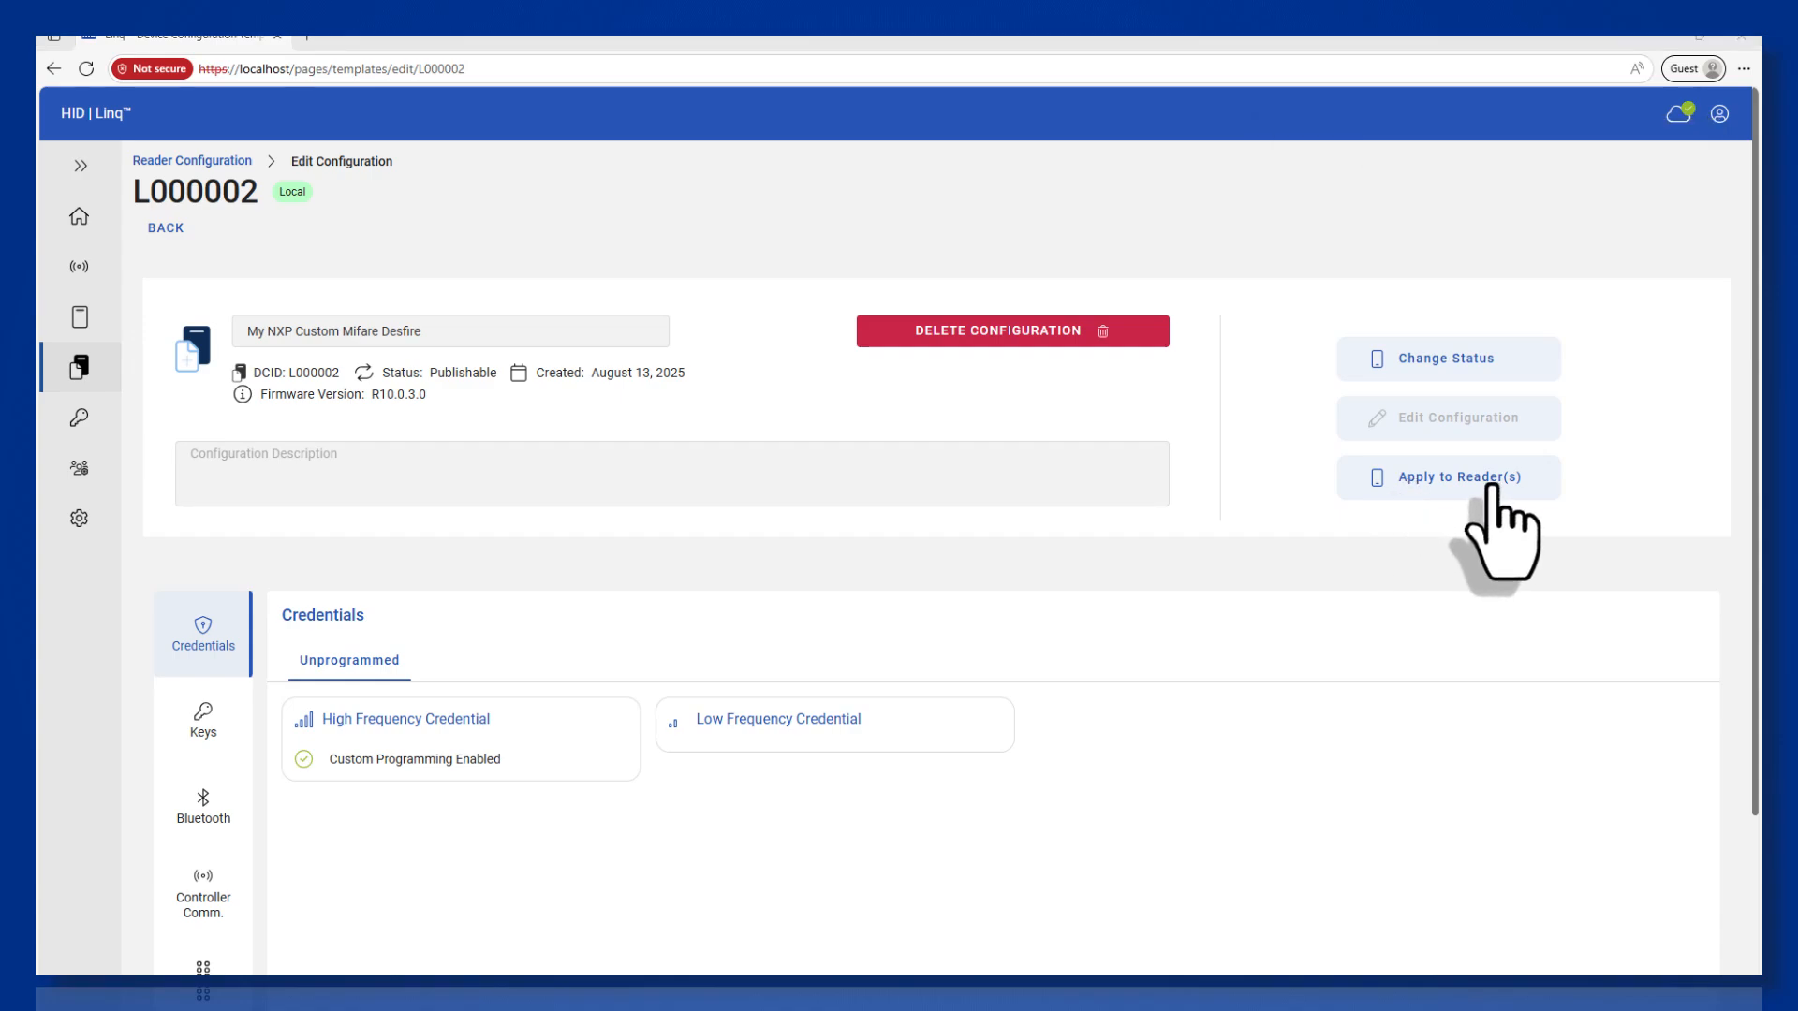
Choose the Signo 20K reader on My Demo Gateway as the target for applying the configuration.
left_click(1490, 487)
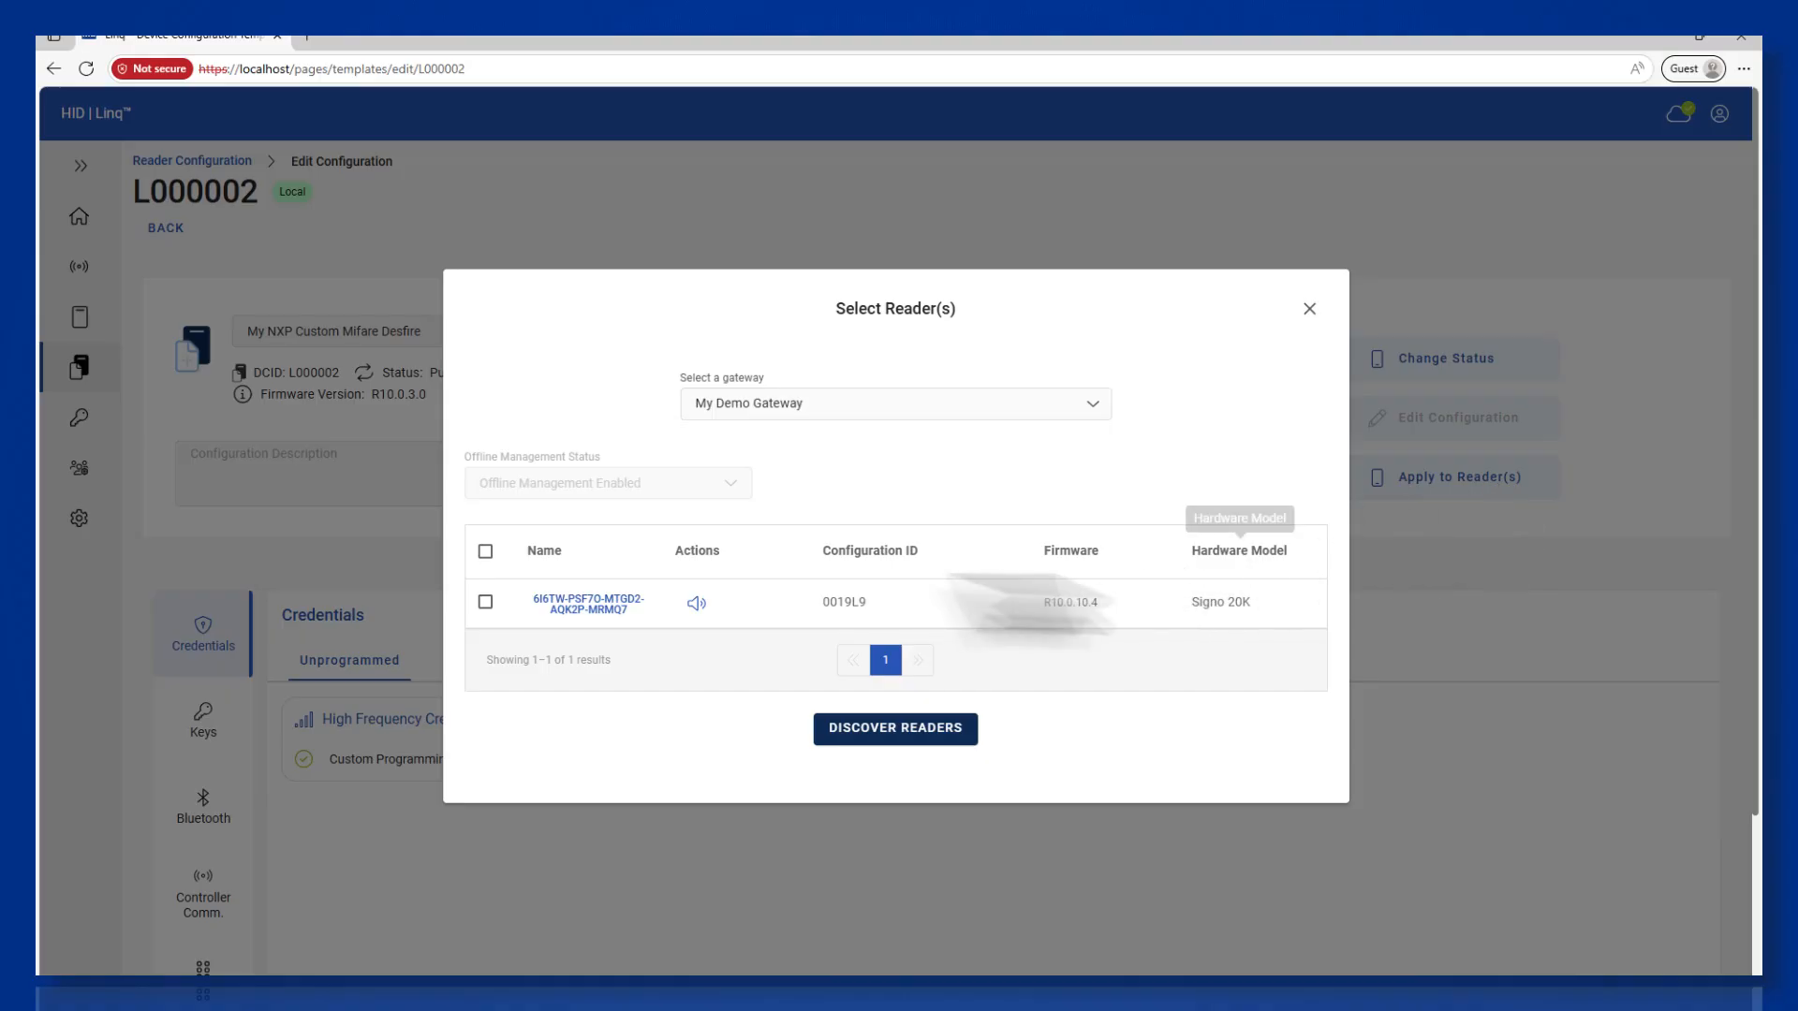
left_click(485, 602)
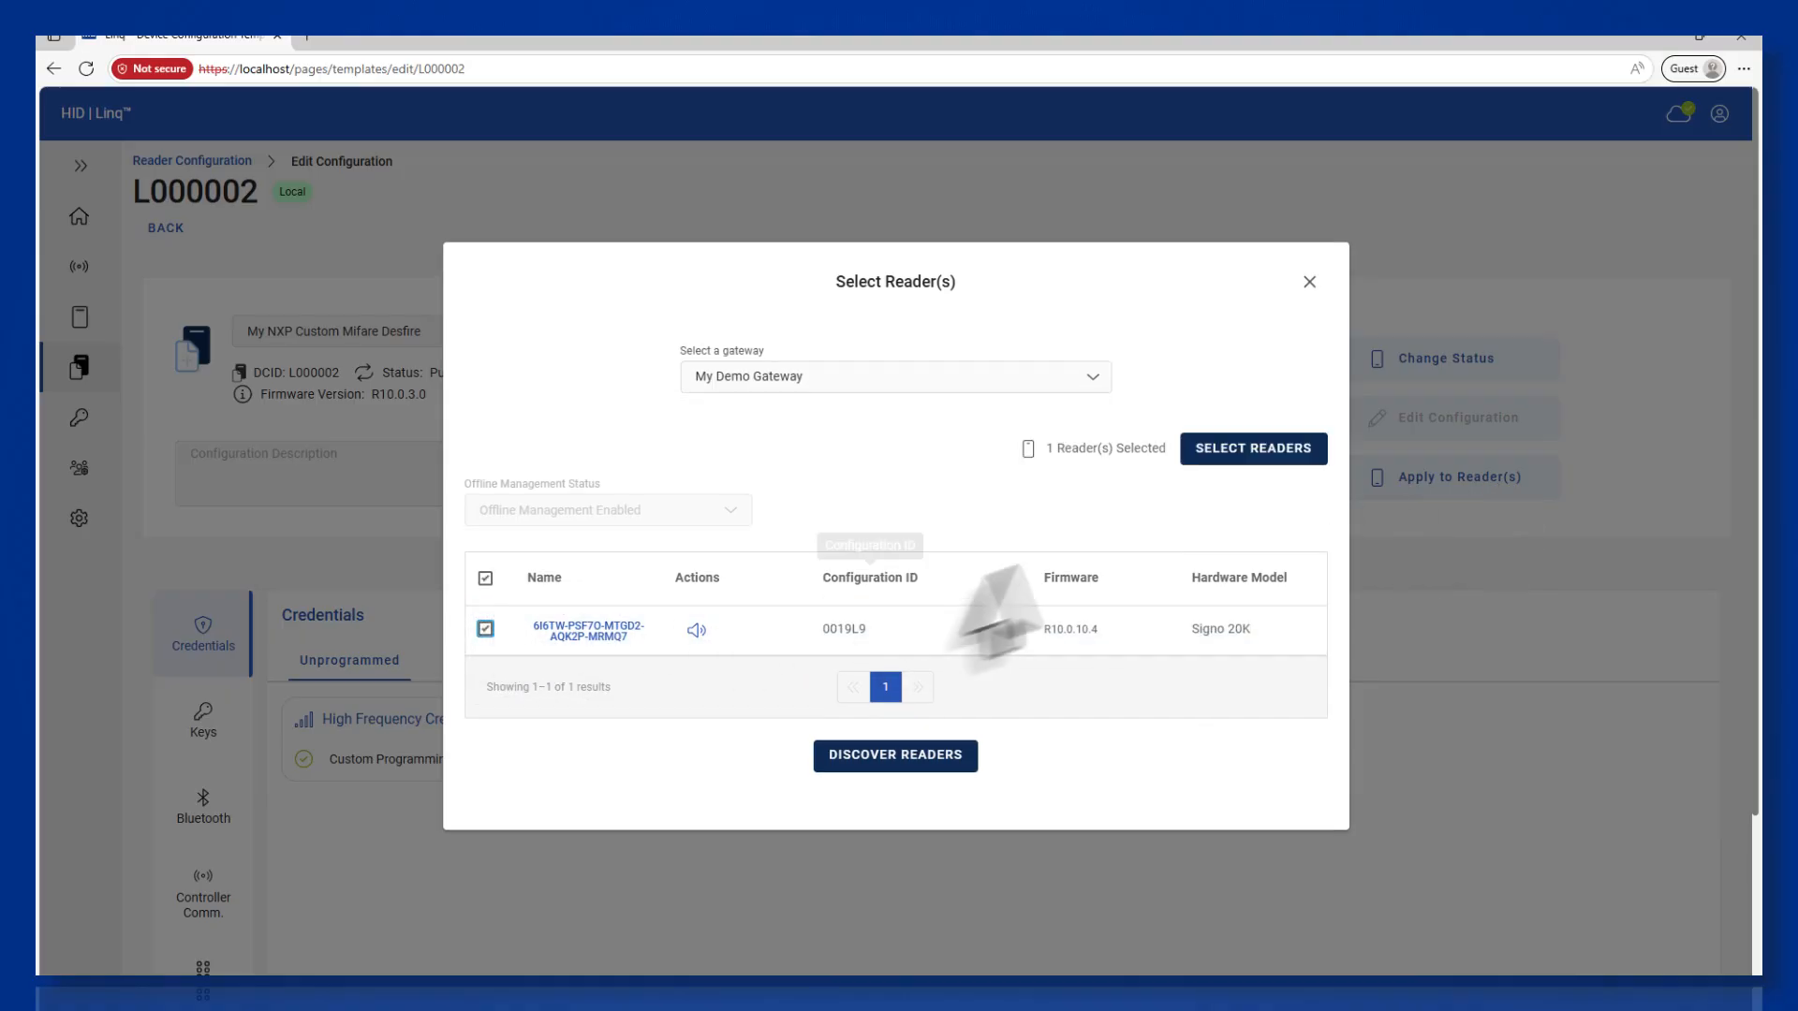
left_click(1278, 457)
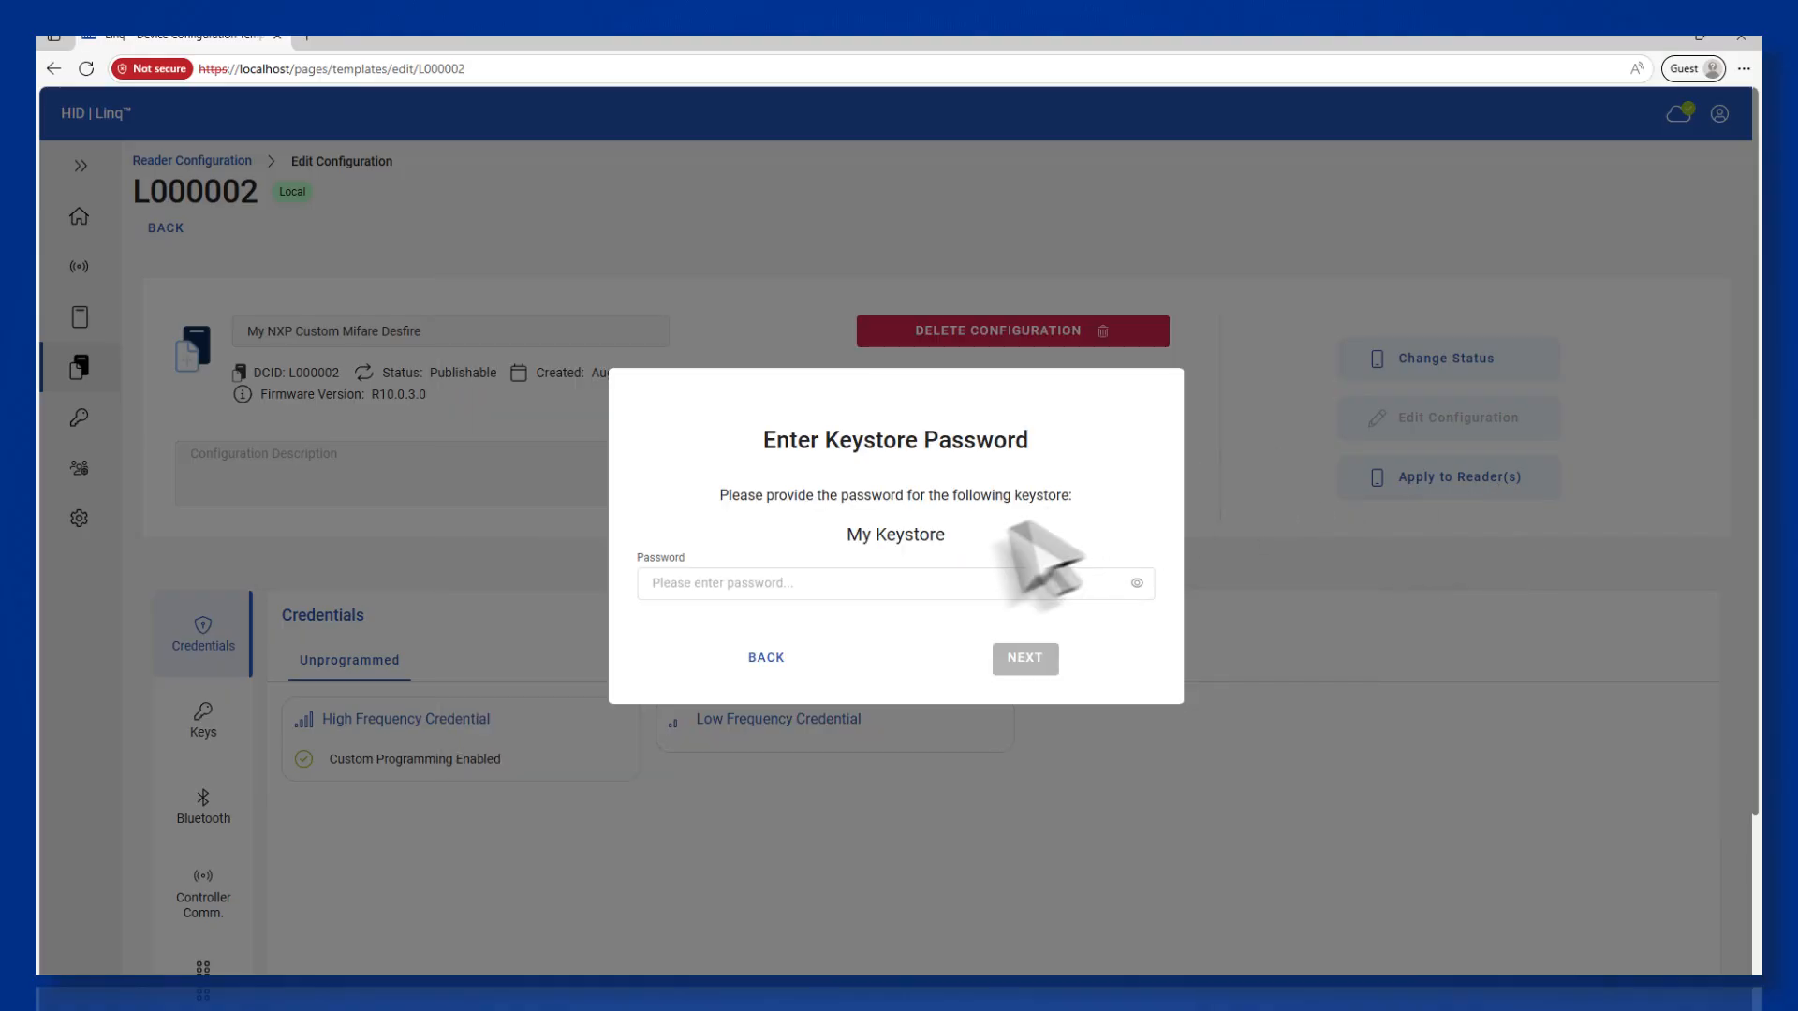
Enter the My Keystore password and apply the configuration to the selected reader, closing the completed operation.
left_click(919, 584)
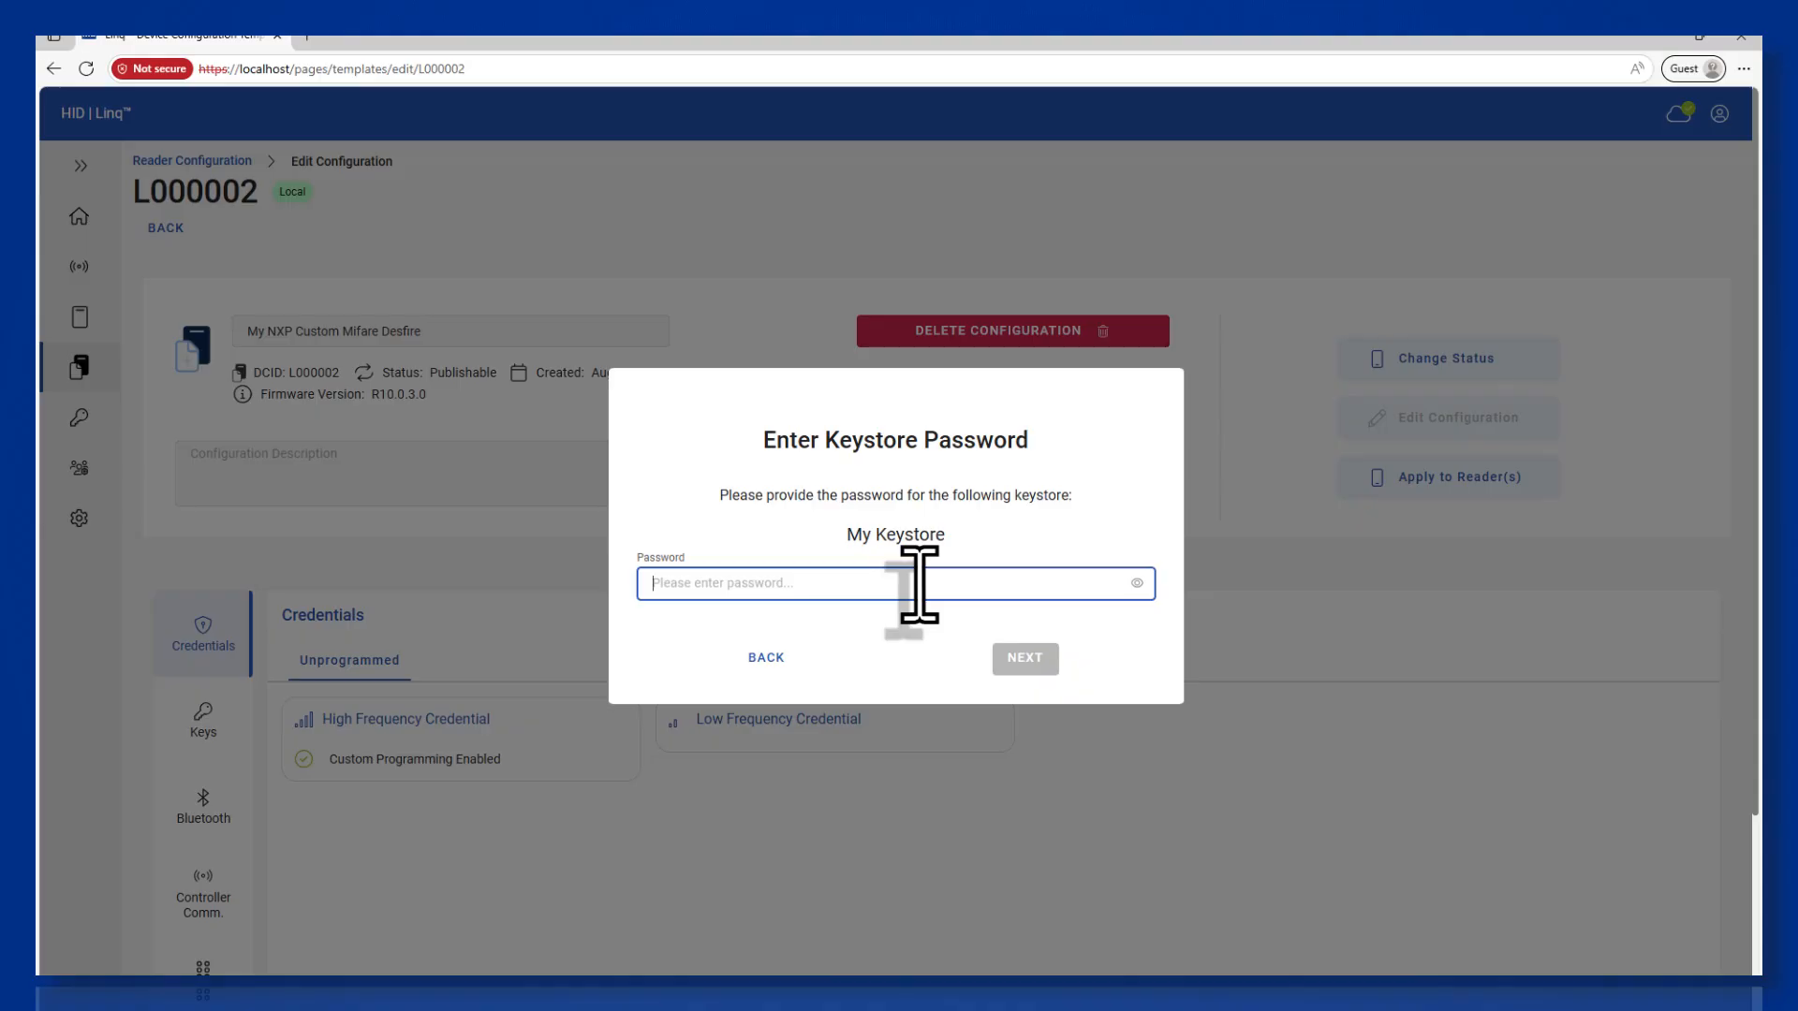
type("••")
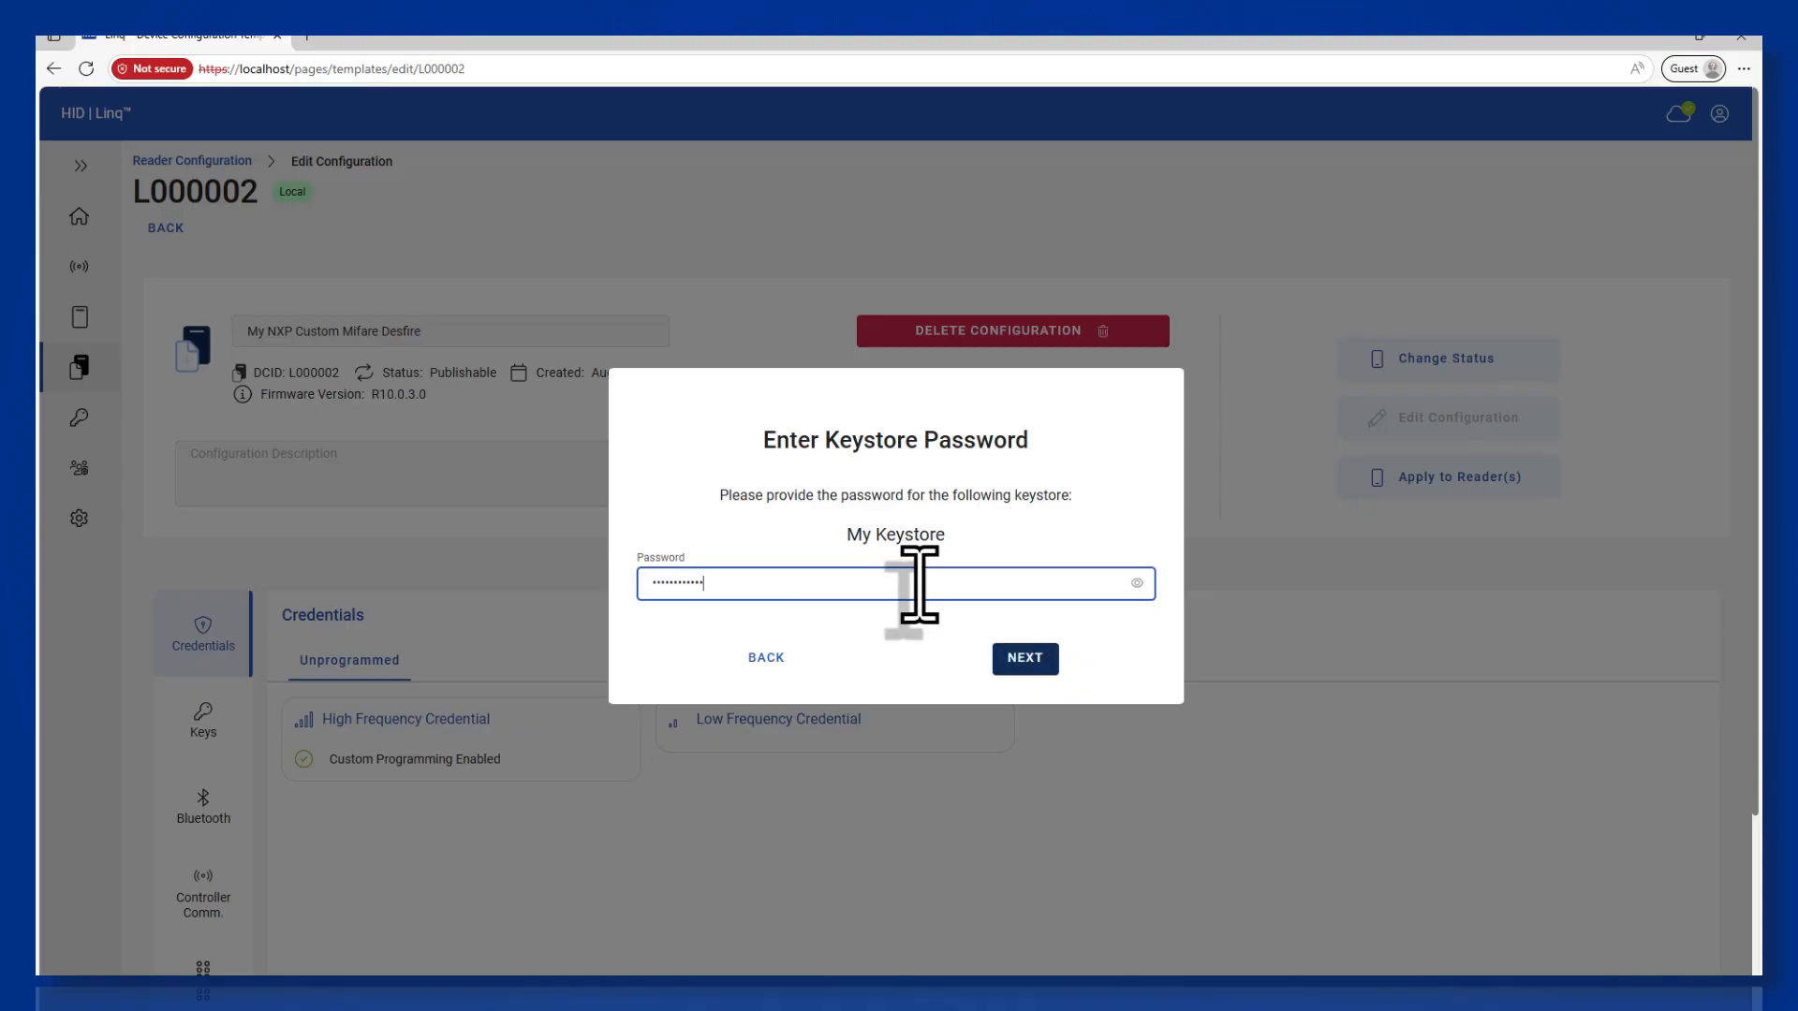
key("Return")
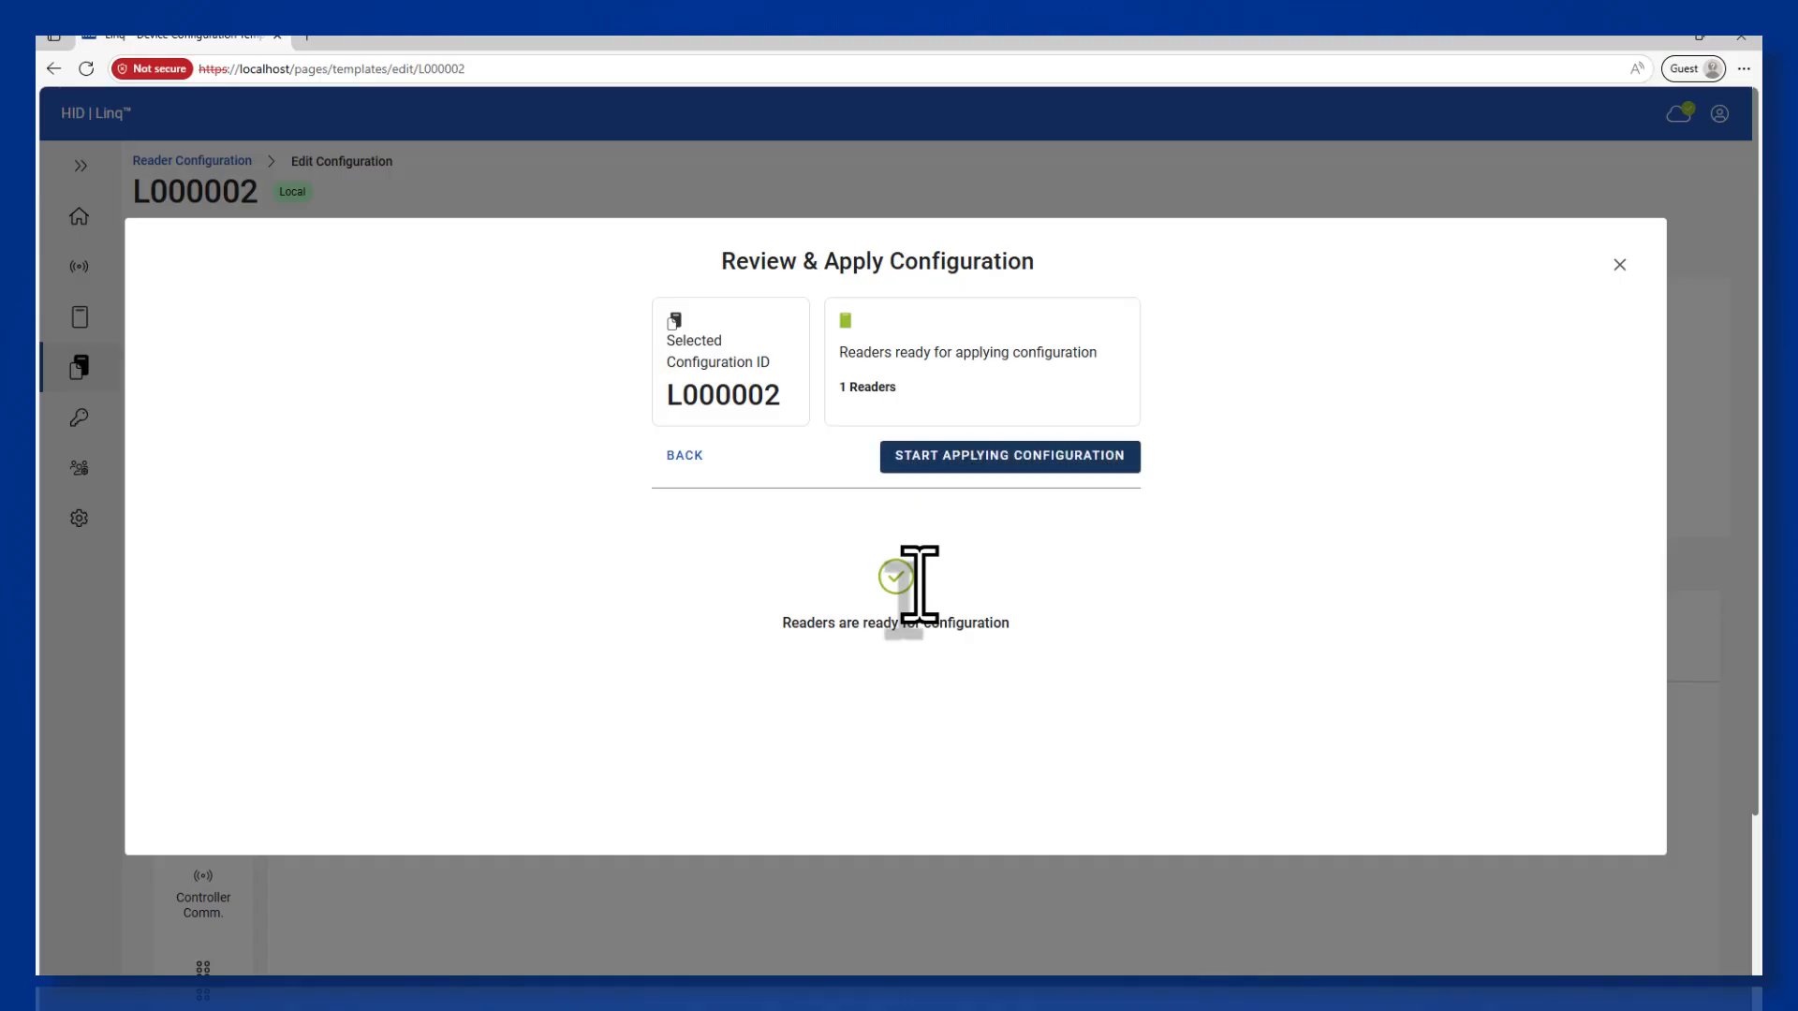
left_click(1036, 459)
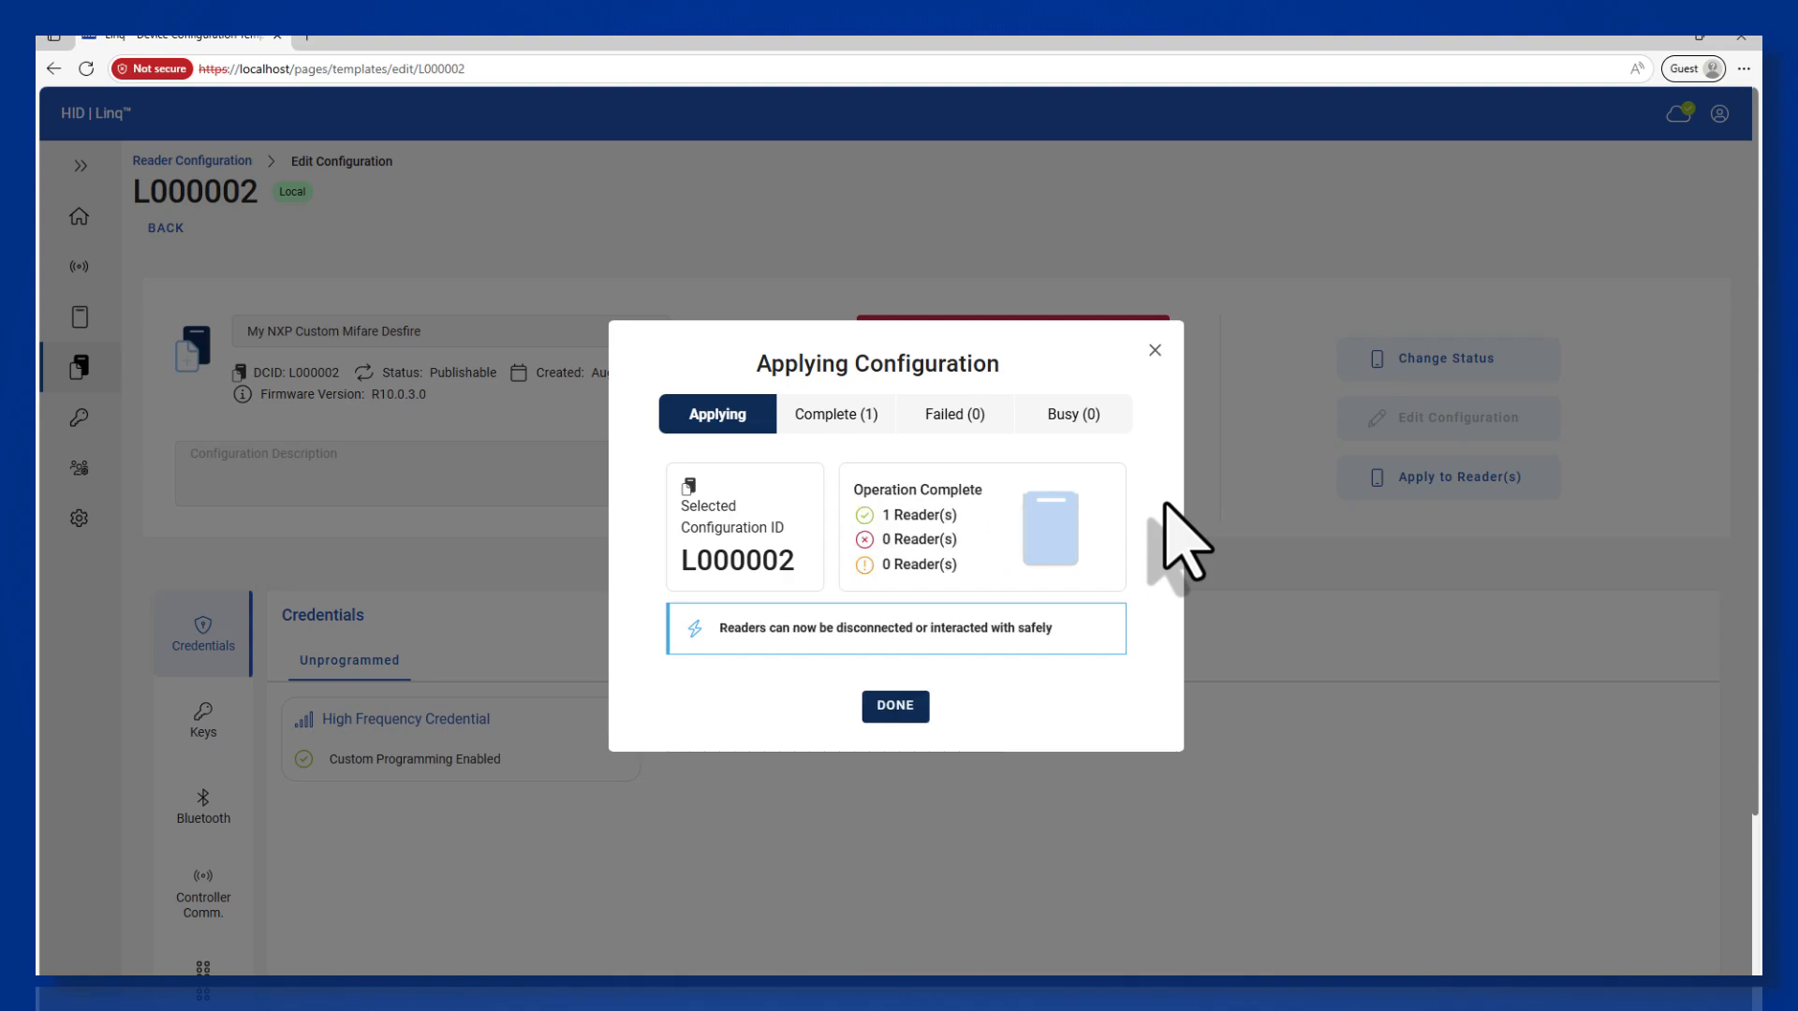
left_click(895, 714)
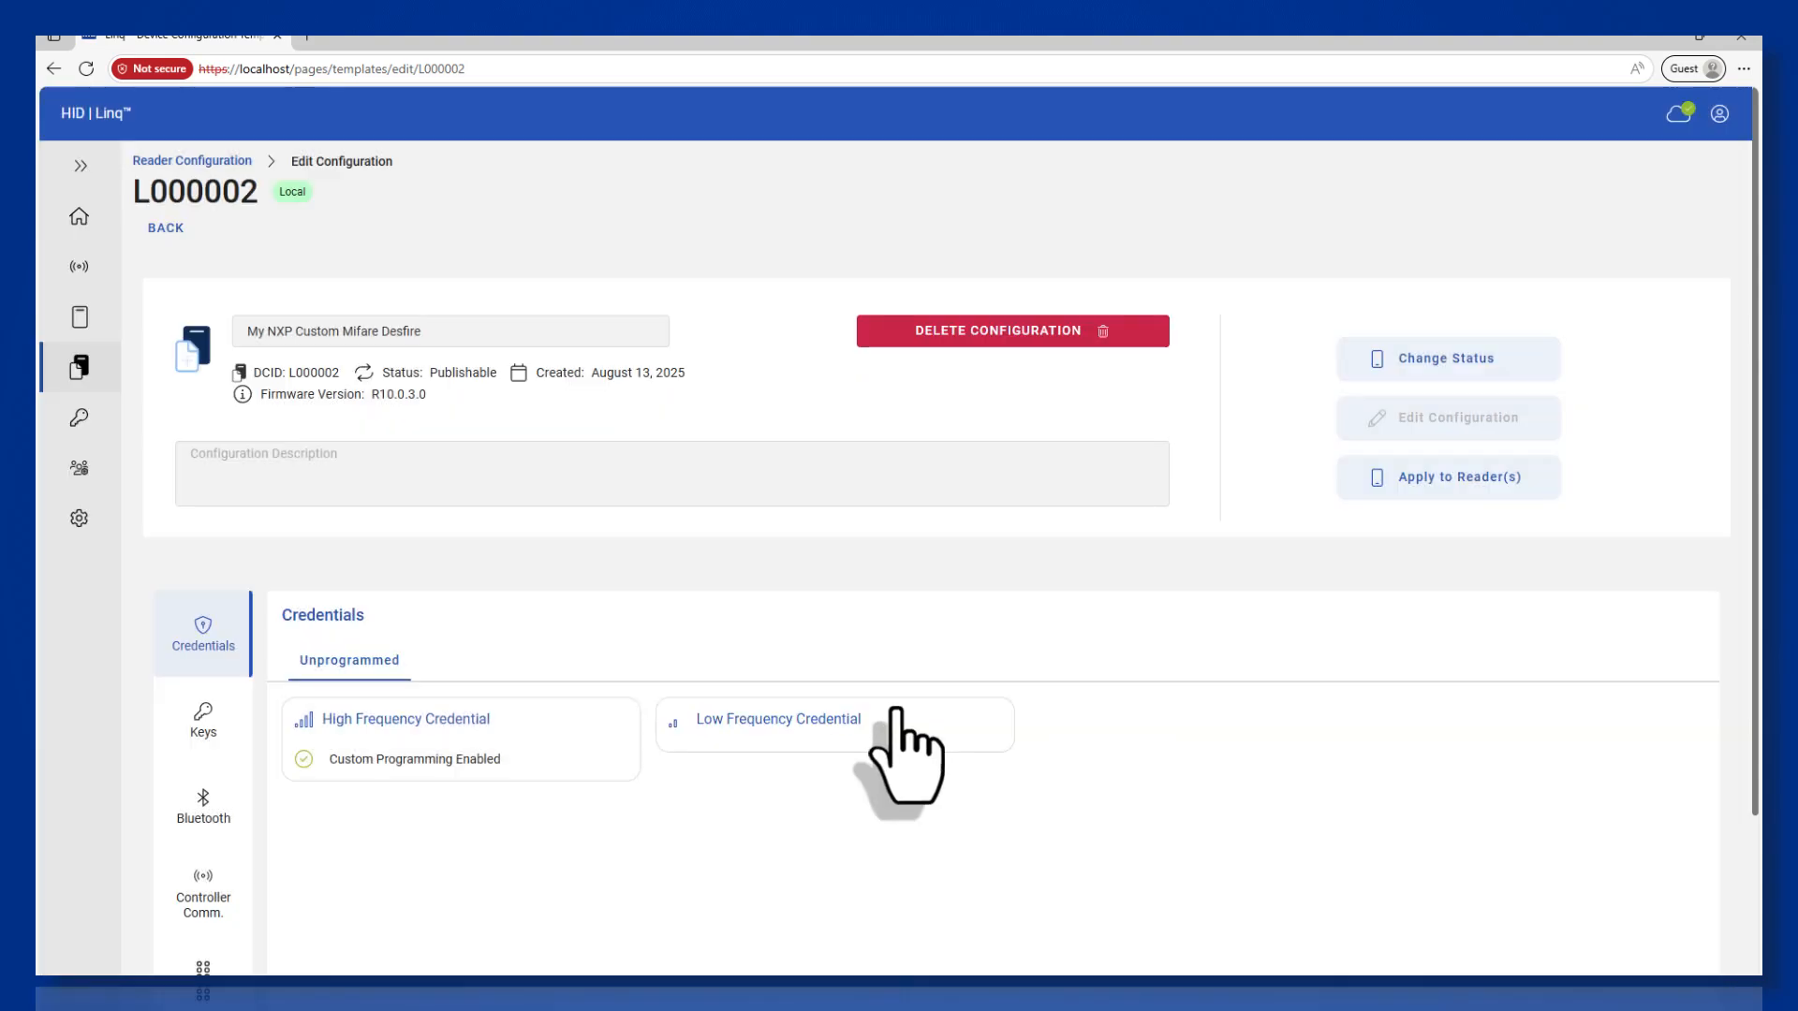